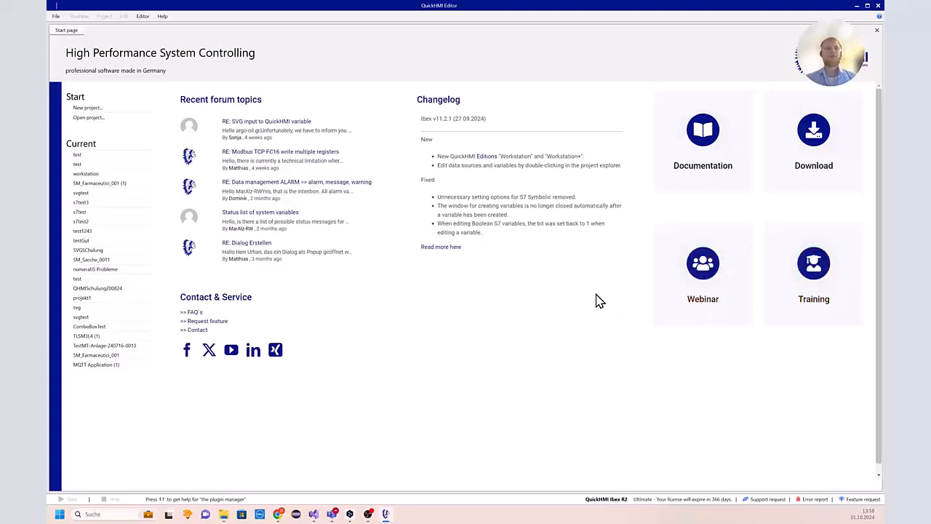
Create a new project with a first page named Example, sized 2560 x 1440
left_click(85, 109)
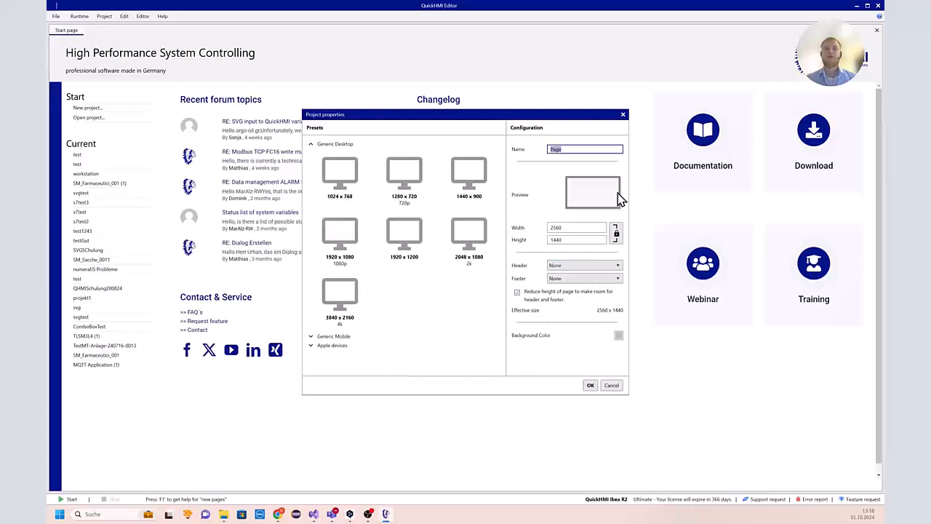
left_click_drag(548, 150, 570, 152)
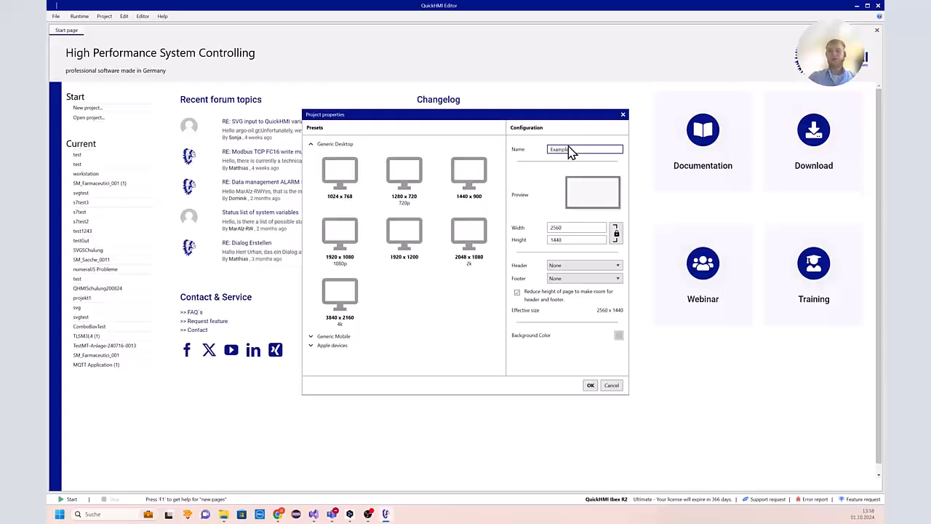
type("Example")
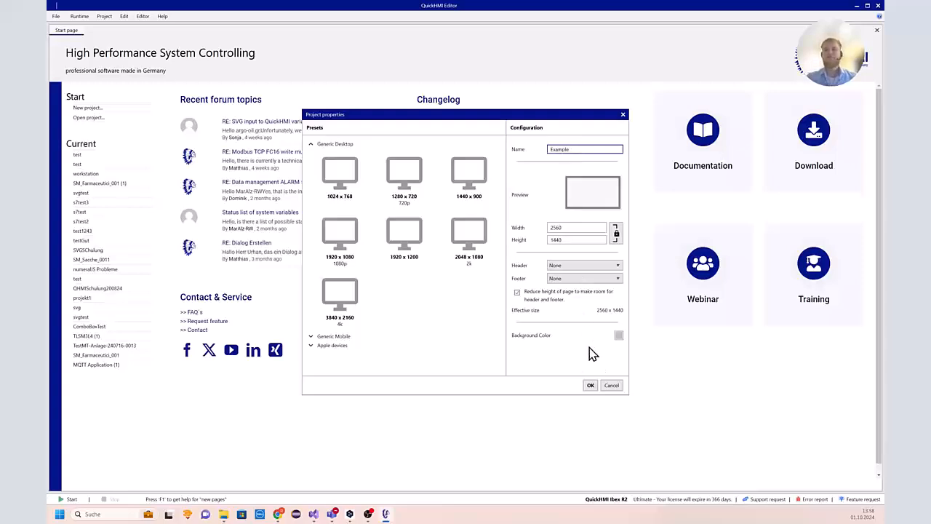
left_click(591, 386)
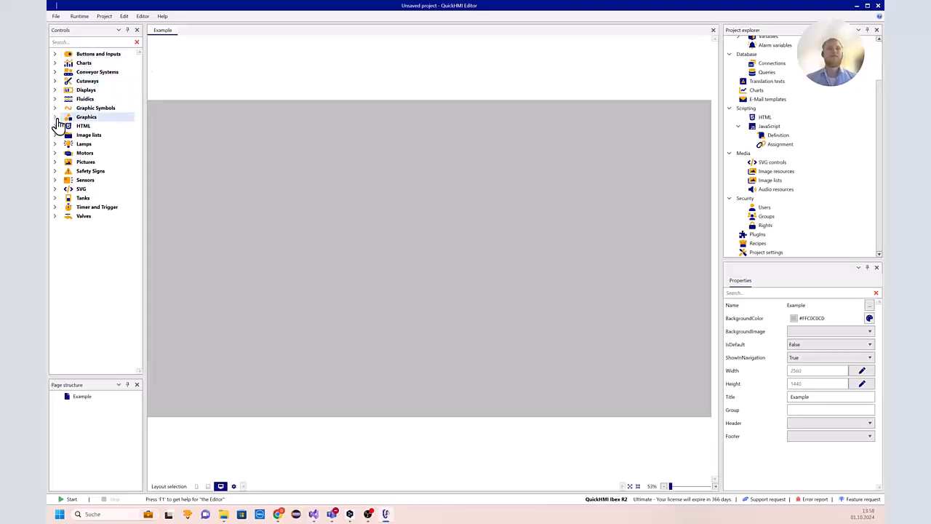
Examine the controls offered in the Buttons and Inputs, Charts and Conveyor Systems categories
left_click(56, 56)
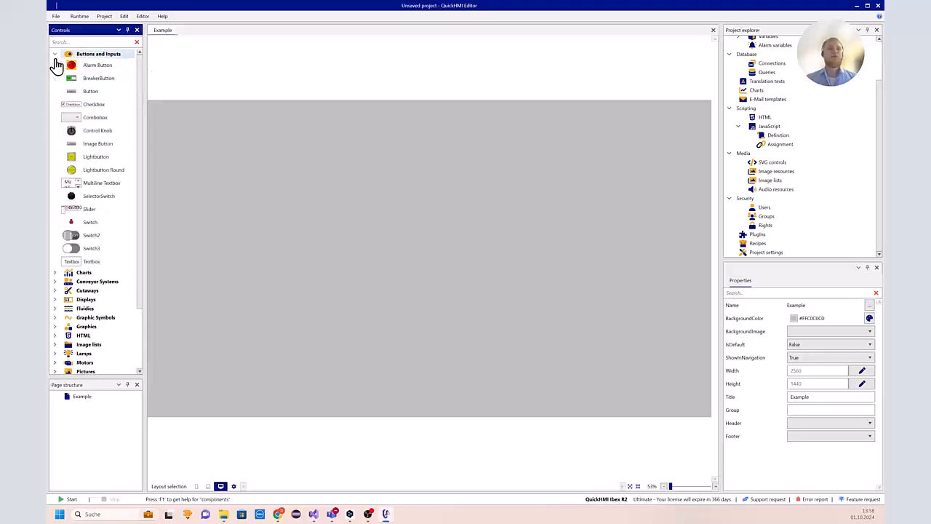
left_click(54, 55)
left_click(54, 64)
left_click(55, 63)
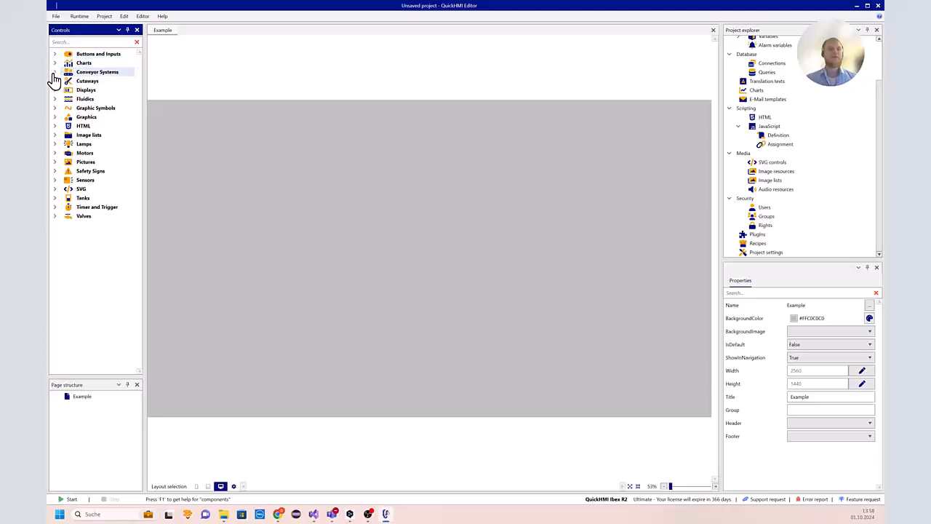
left_click(55, 72)
left_click(55, 73)
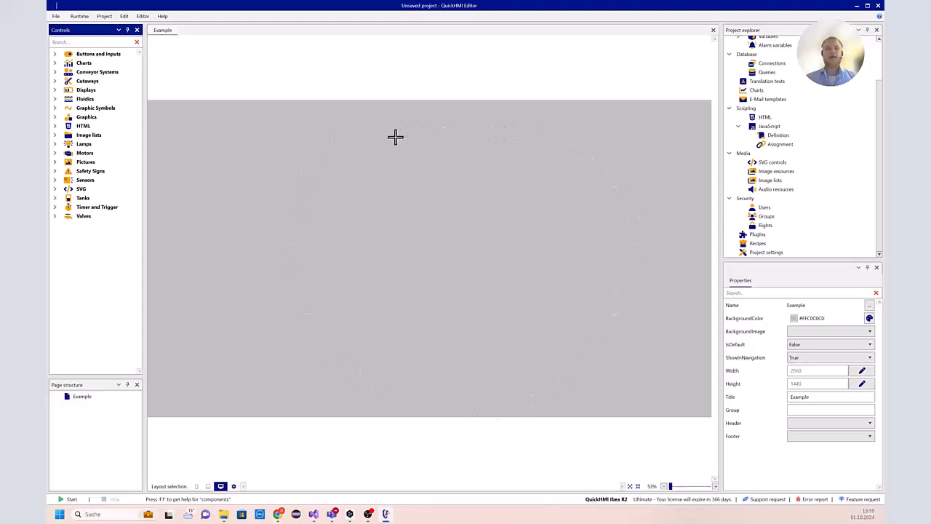
Place a Button control from Buttons and Inputs on the Example page at about X 694, Y 178
left_click(56, 54)
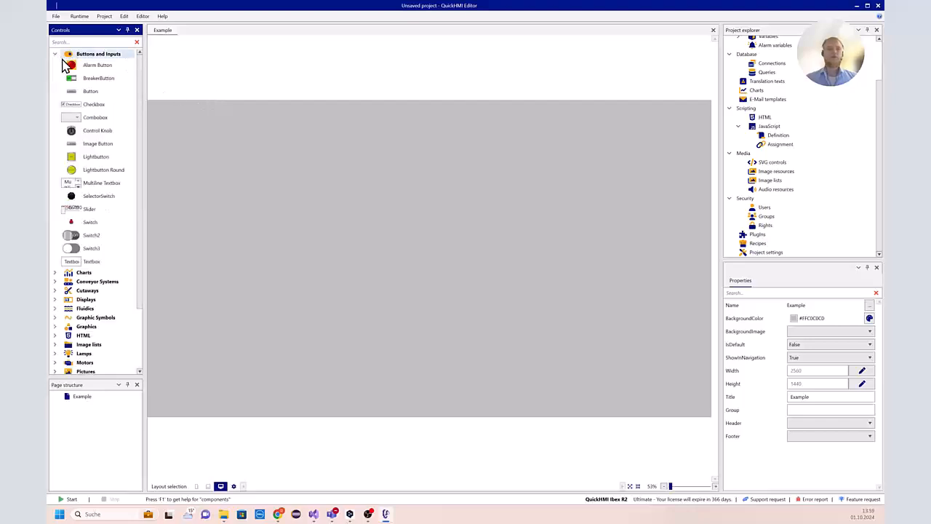
left_click_drag(87, 92, 301, 139)
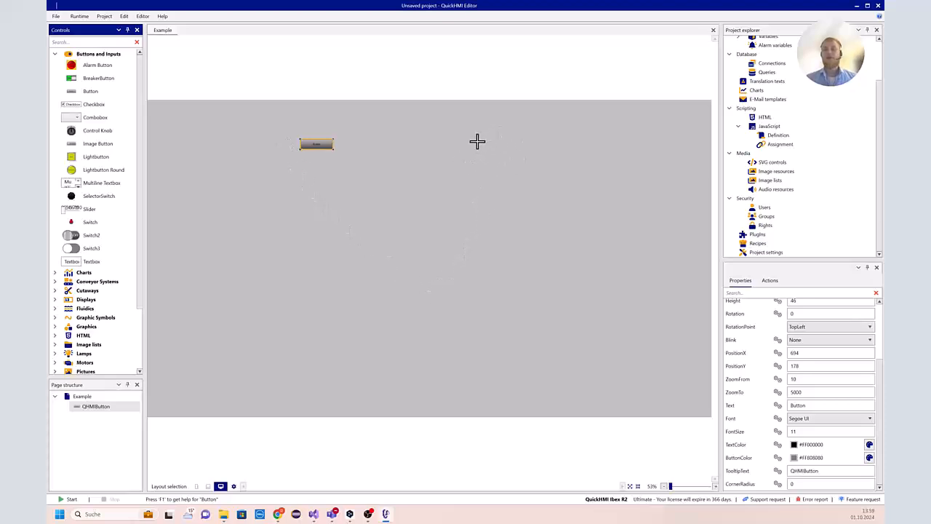
left_click(476, 150)
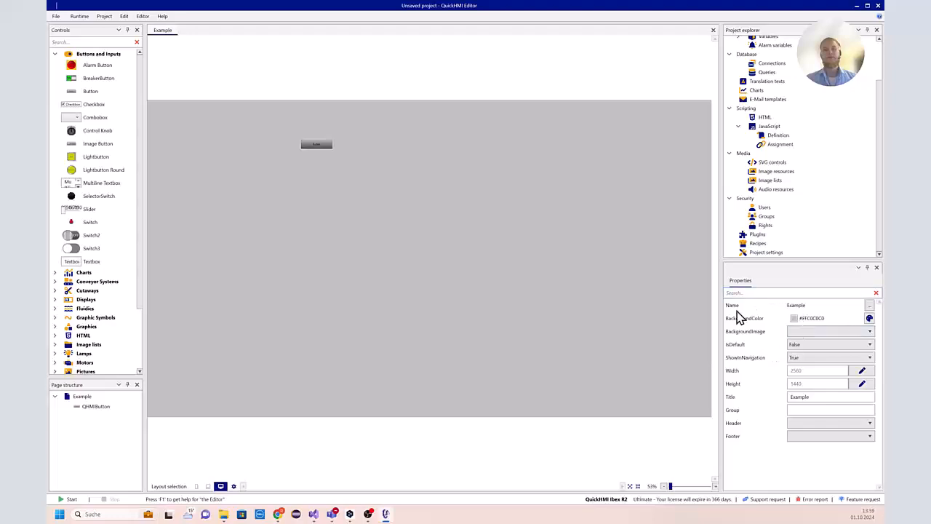
Enlarge the button to a height of about 268 and move it to the page's upper-right area, at about X 2013, Y 46
left_click(321, 146)
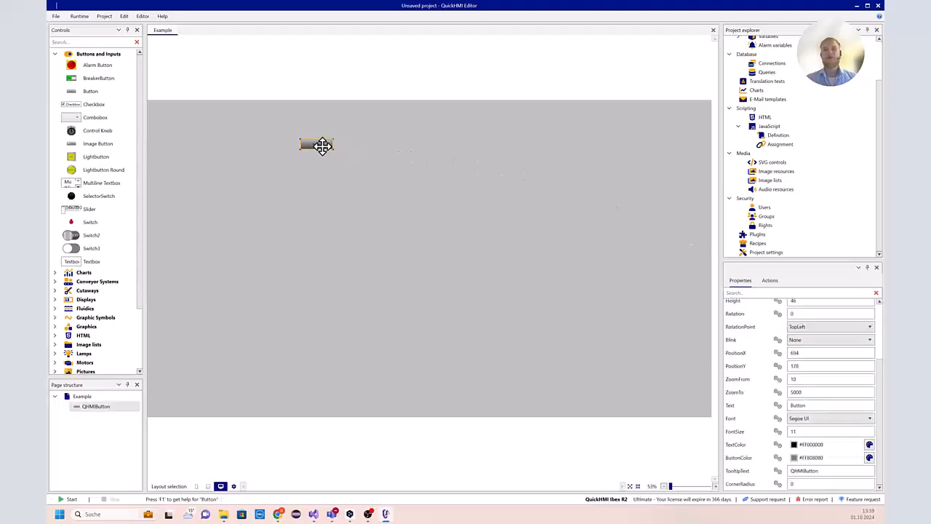
scroll(764, 364, "up", 3)
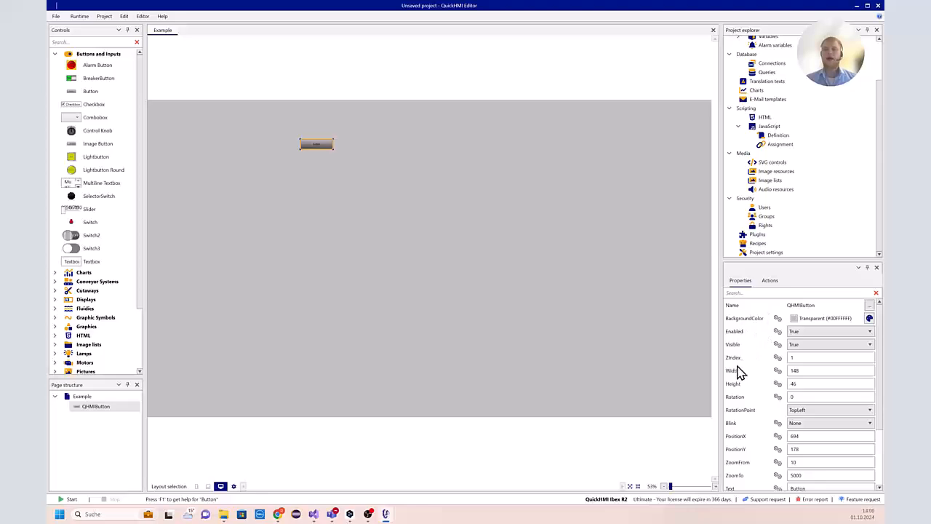
scroll(739, 451, "down", 1)
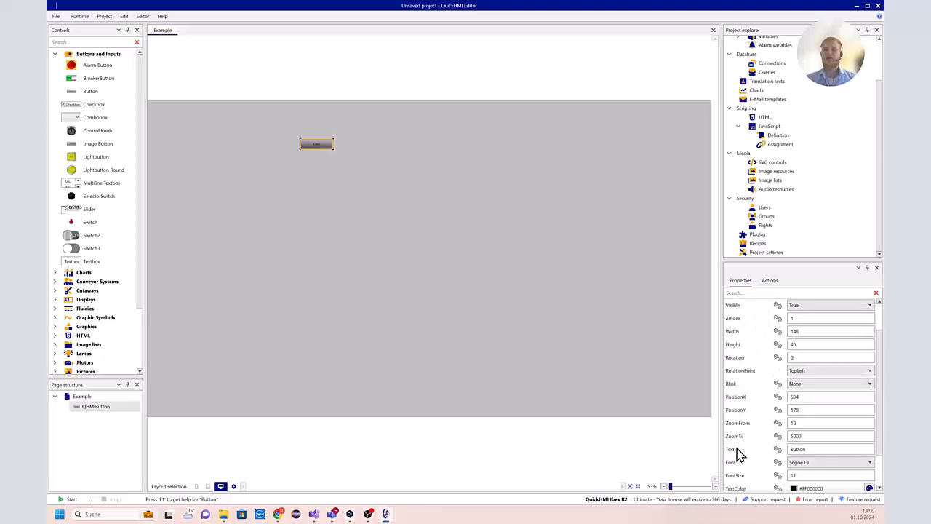
scroll(749, 457, "down", 1)
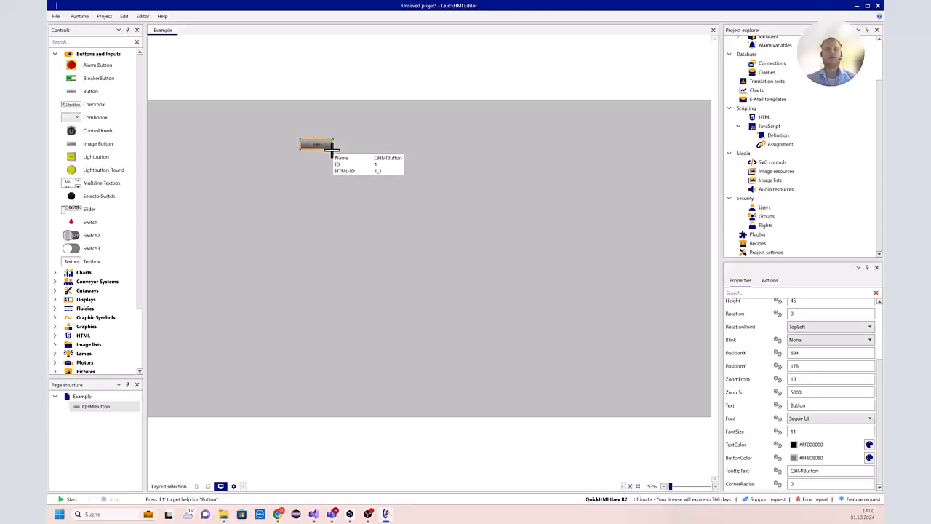
left_click_drag(333, 150, 405, 199)
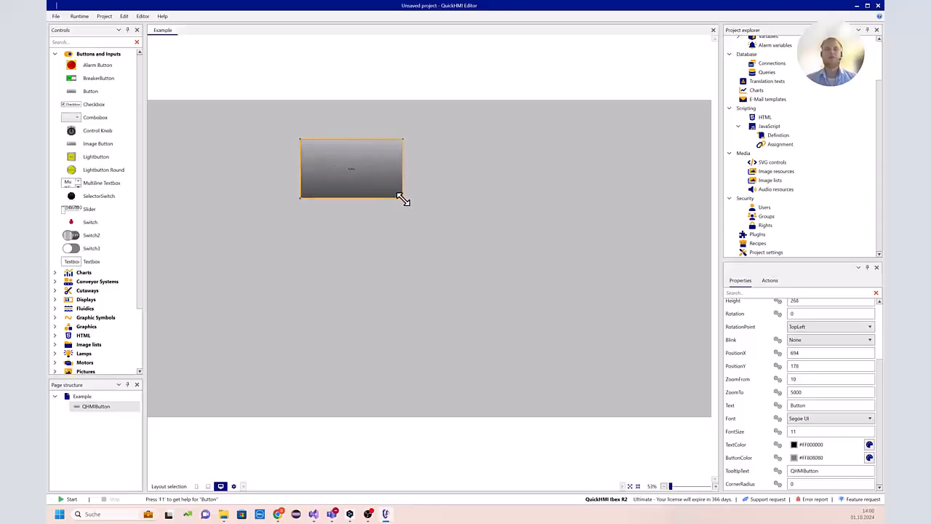
left_click_drag(354, 179, 644, 150)
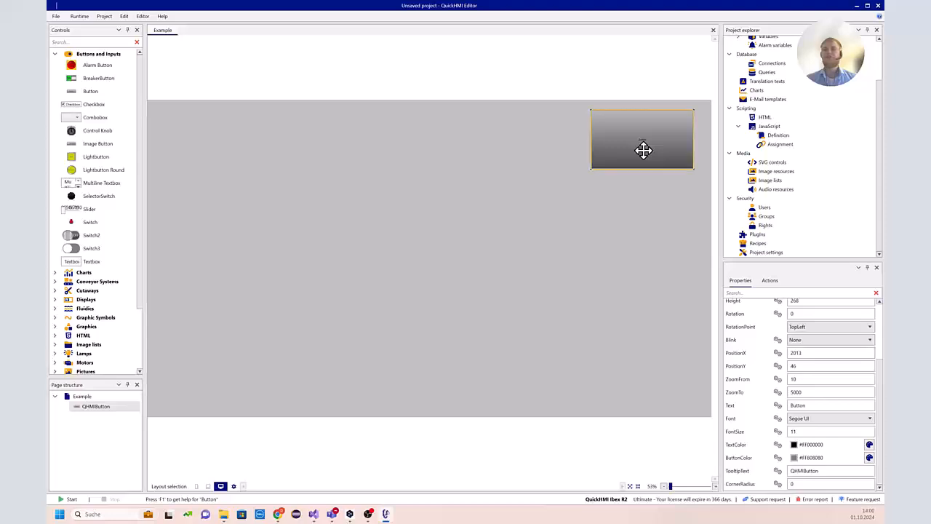
Set the button's text to Hello and its font size to 40
left_click(822, 406)
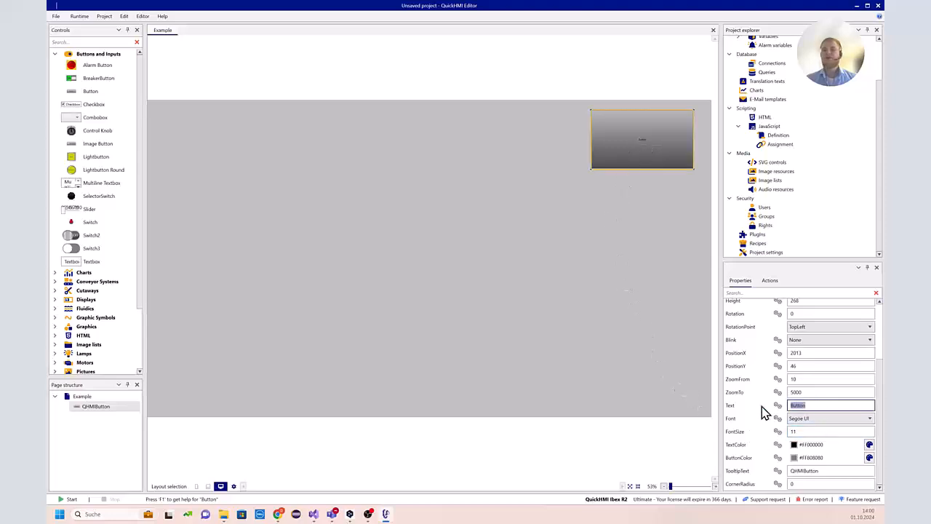
type("Hello")
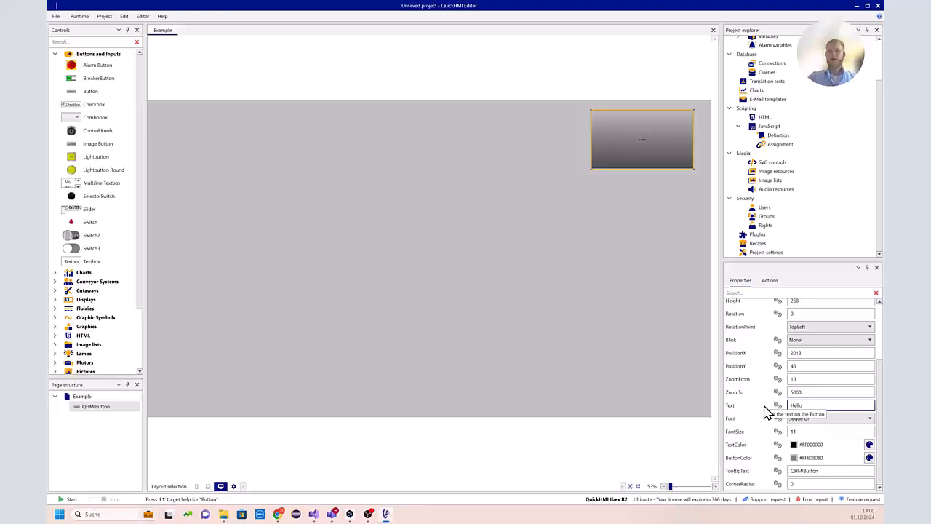
left_click(819, 431)
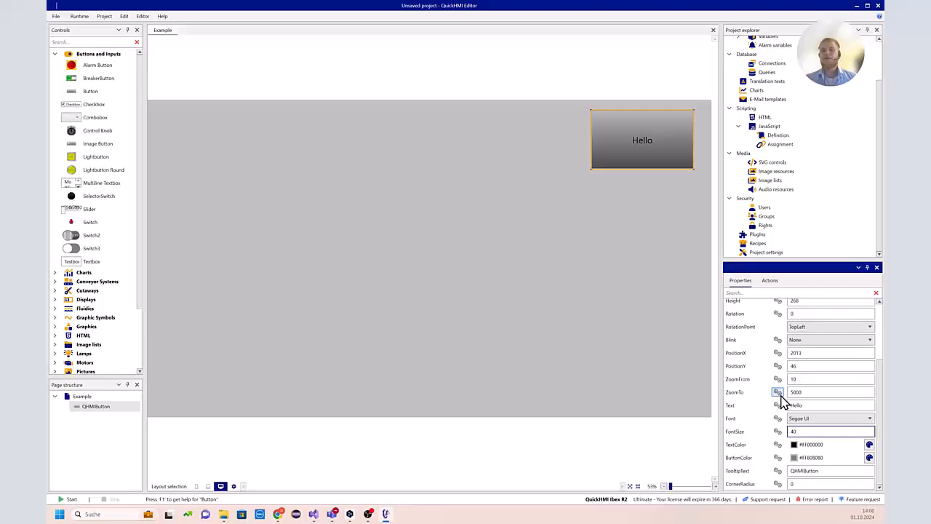
Examine the events available for the button's actions and the controls in the HTML and Image lists categories
left_click(770, 281)
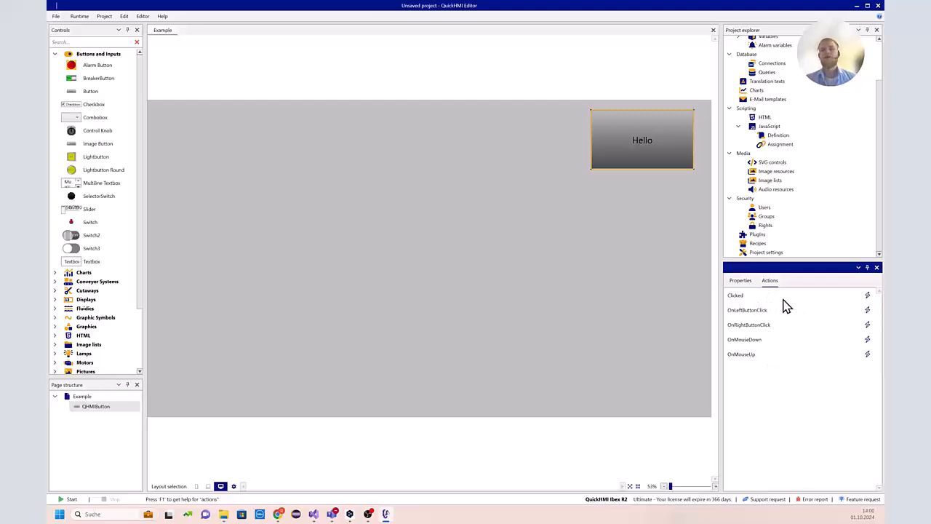
left_click(750, 283)
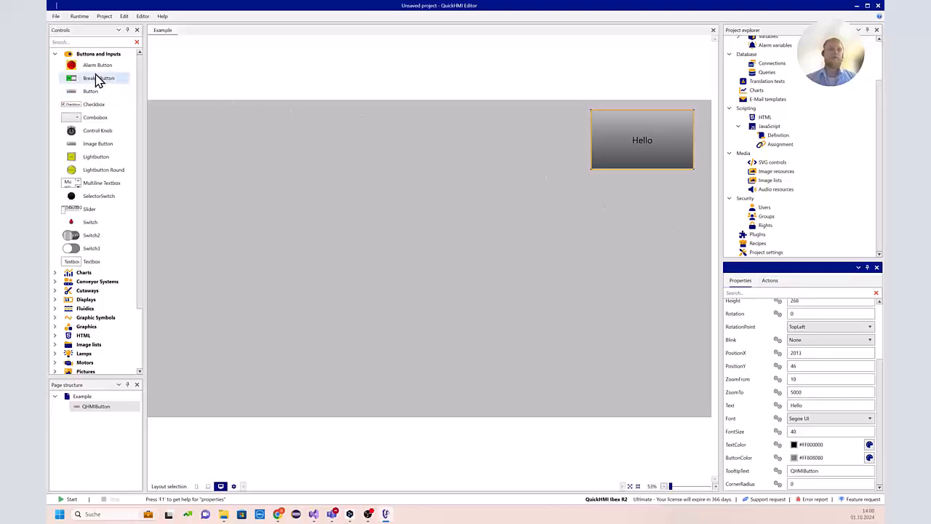
left_click(54, 54)
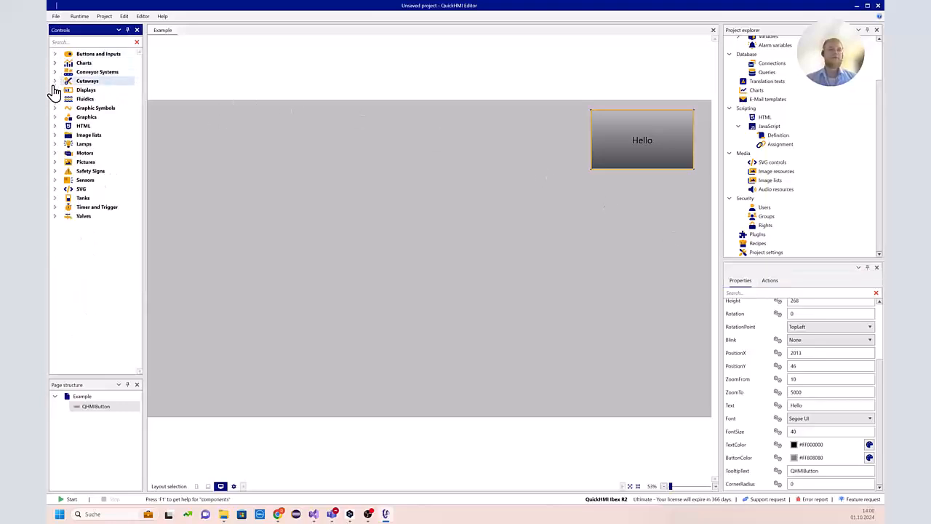
left_click(54, 128)
left_click(54, 129)
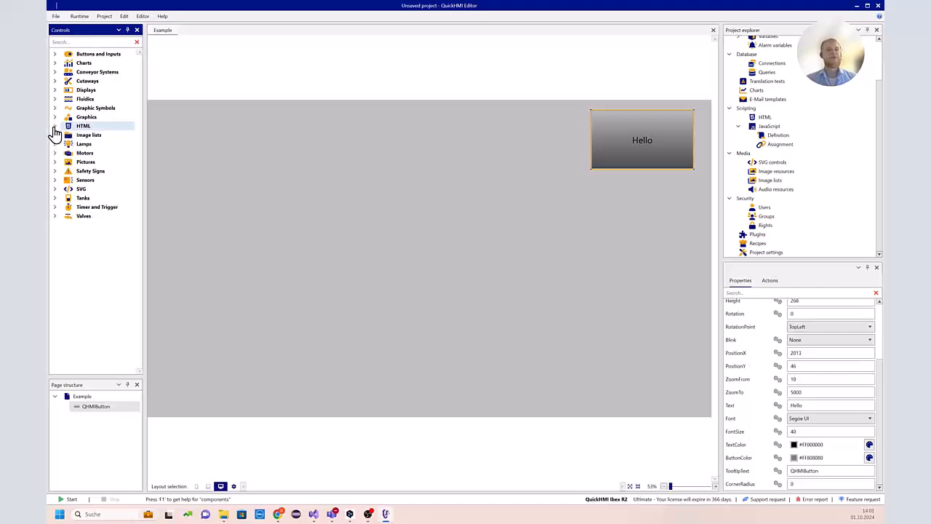
left_click(54, 136)
left_click(53, 136)
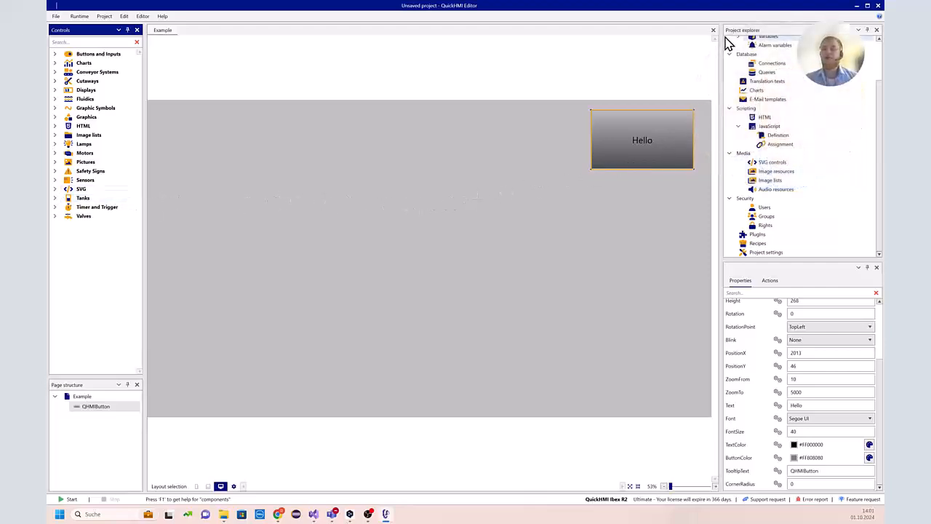
Open the project's SVG controls and examine the Barrier's SVG code, its qhmi block and its list of properties
double_click(773, 162)
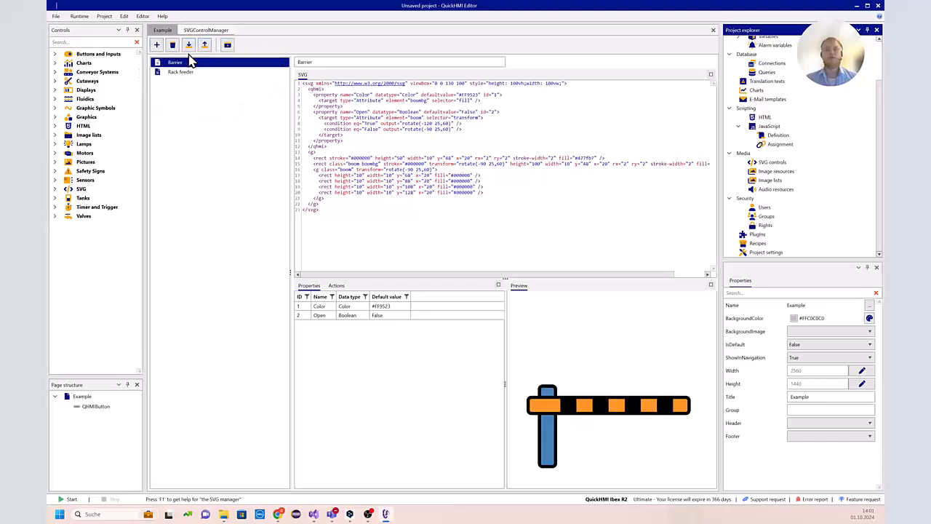
left_click_drag(324, 210, 291, 82)
left_click(327, 146)
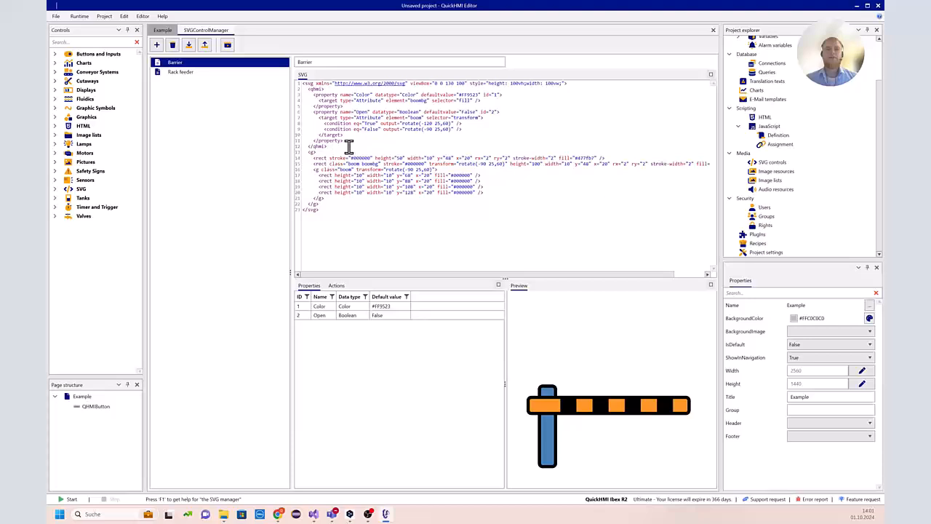
left_click_drag(349, 147, 289, 89)
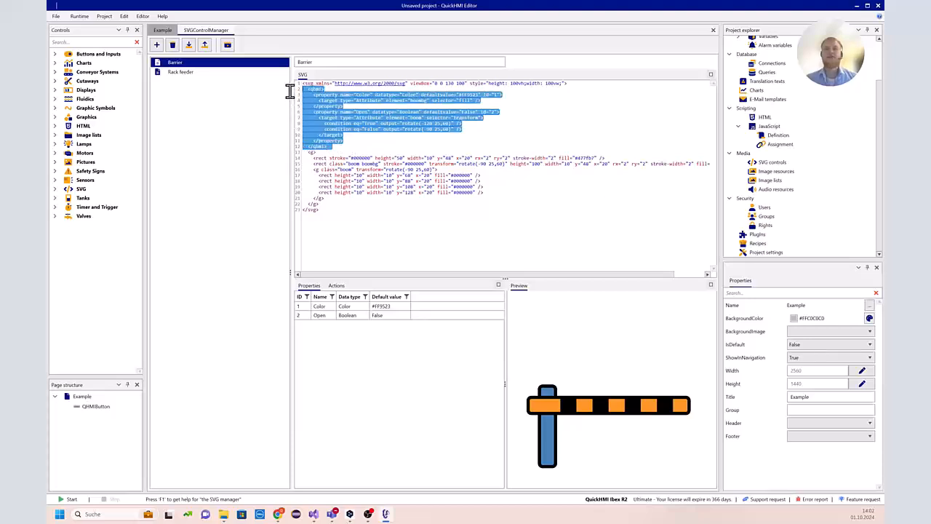
left_click(336, 154)
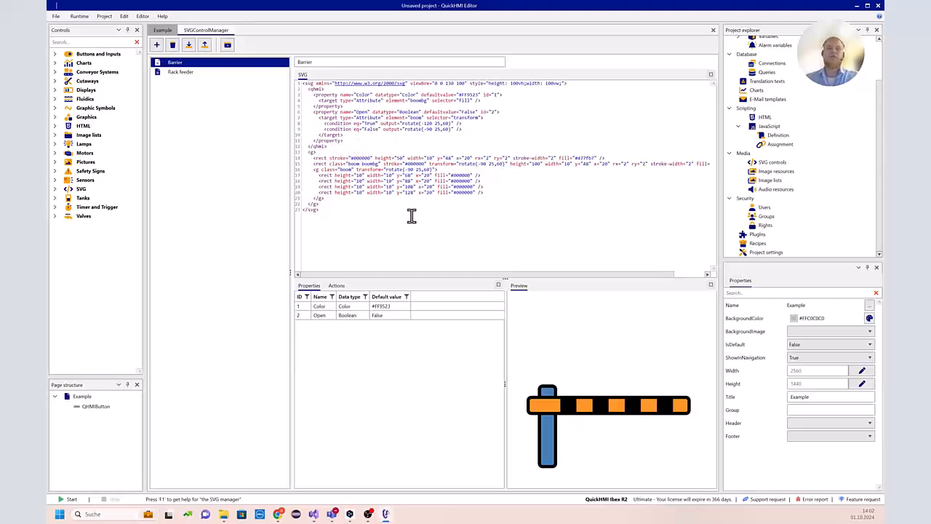
left_click(341, 319)
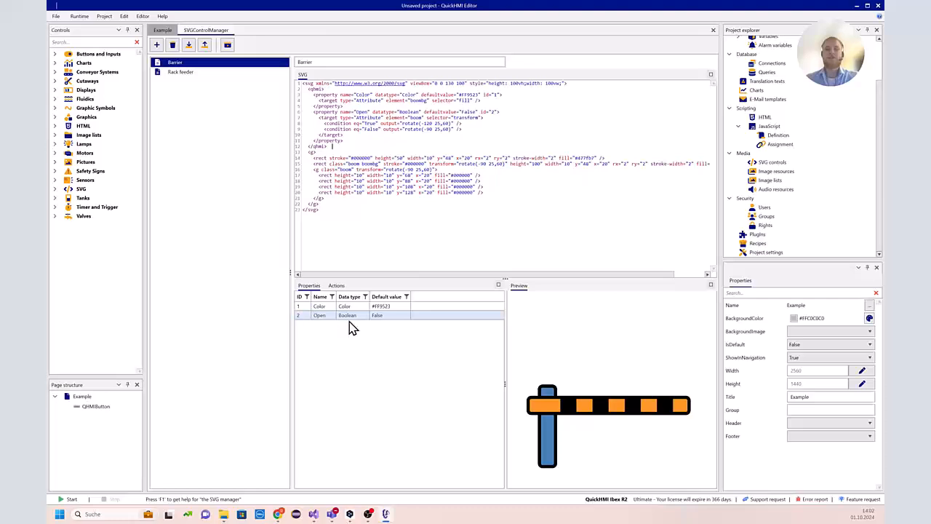
Copy and delete the qhmi block in the Barrier's SVG code, then paste it back in the same place
left_click_drag(348, 148, 291, 91)
key("ctrl+c")
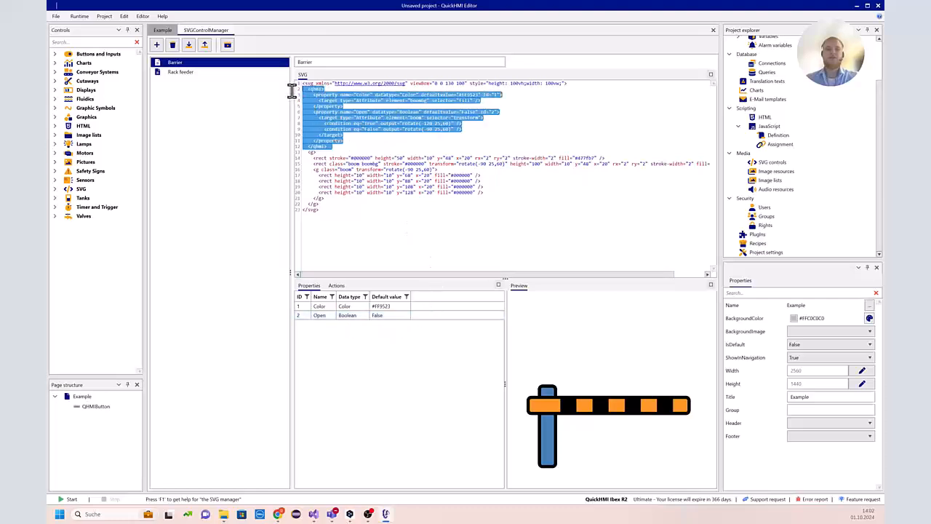
key("Delete")
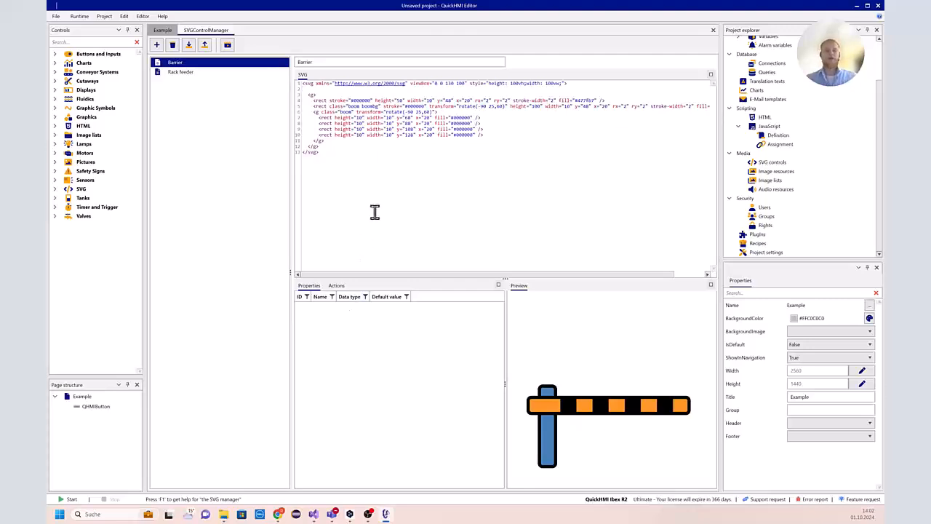
key("ctrl+v")
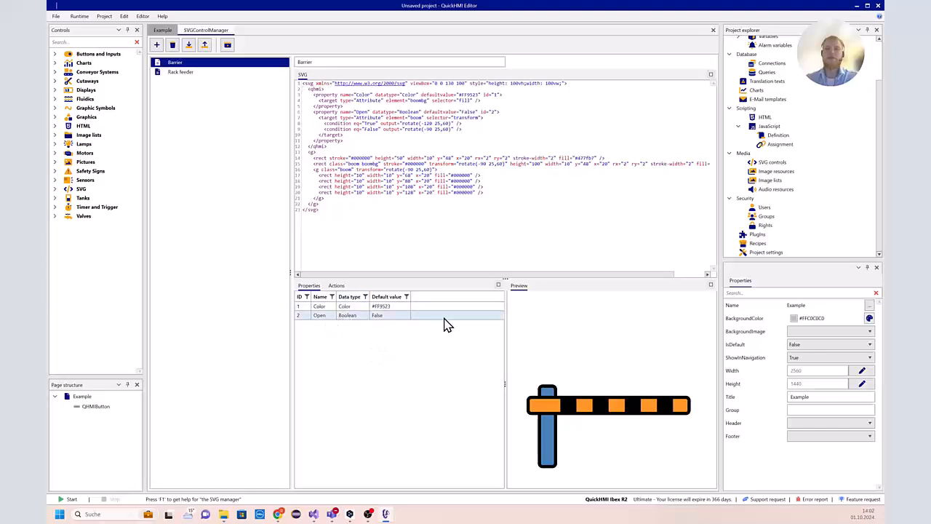
Review the property definitions in the Barrier's qhmi block and return to the Example page
left_click_drag(338, 147, 291, 89)
left_click(357, 148)
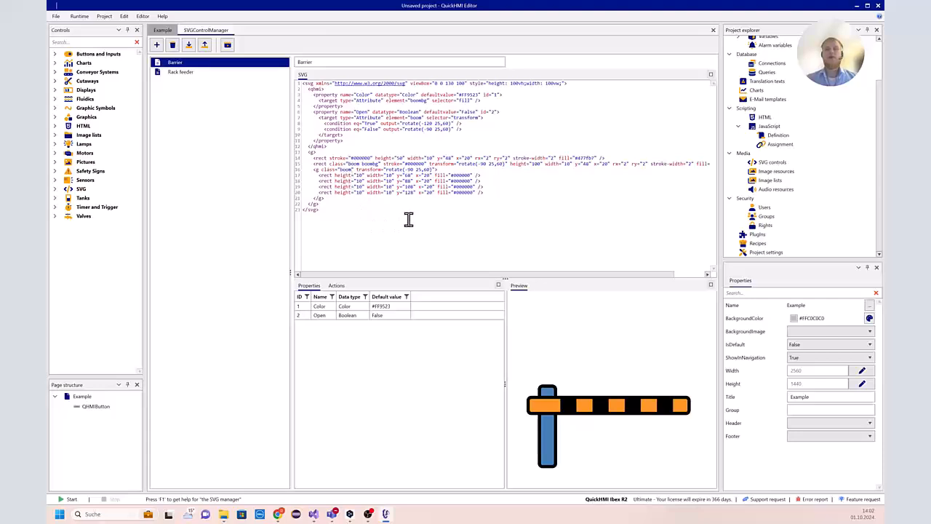
left_click_drag(388, 228, 308, 92)
left_click(371, 138)
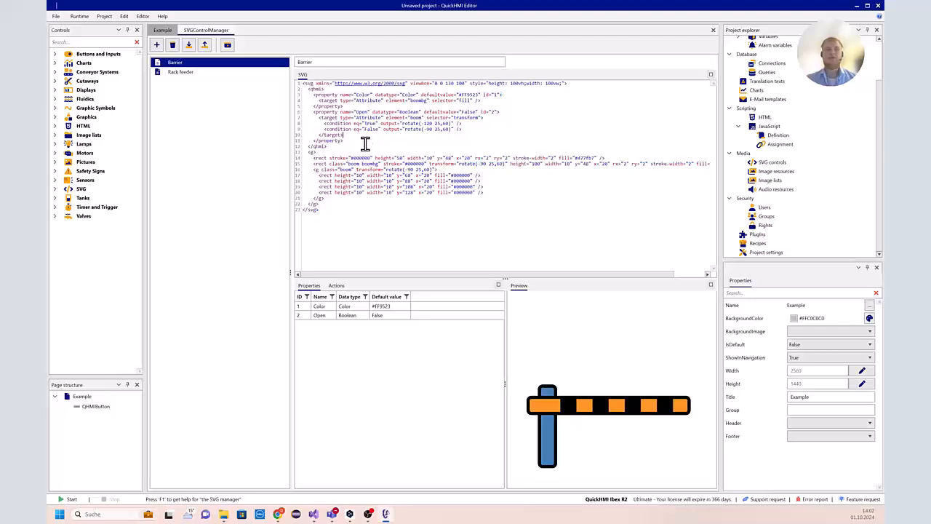
left_click(163, 33)
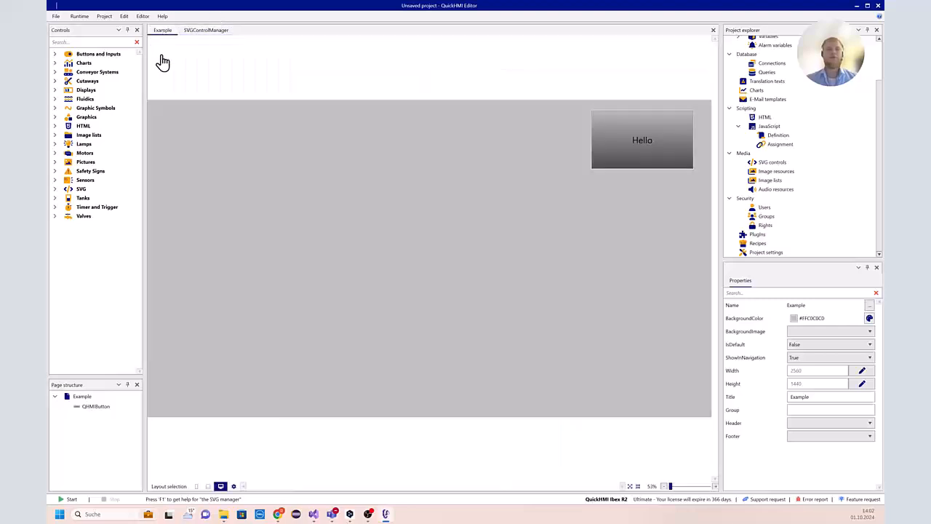
Place the Barrier SVG control on the Example page and move it to about X 182, Y 90
left_click(54, 189)
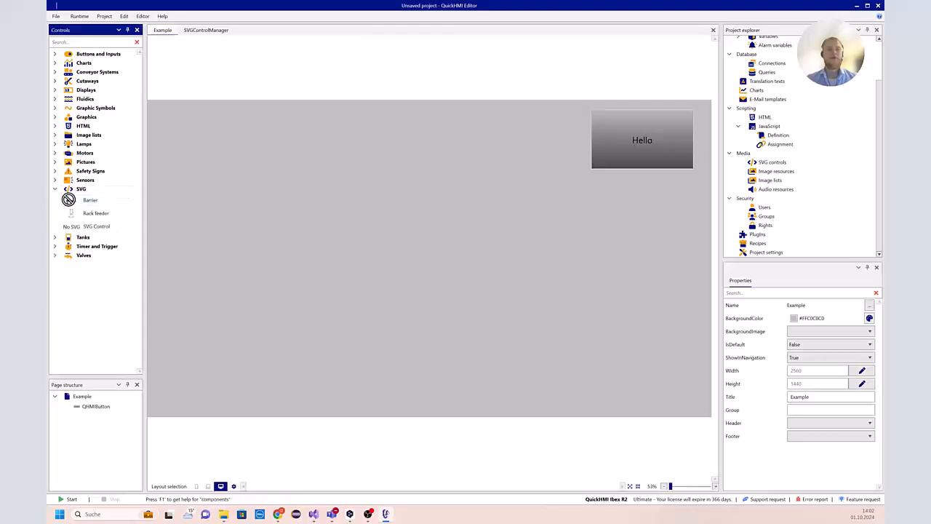
left_click_drag(69, 199, 248, 147)
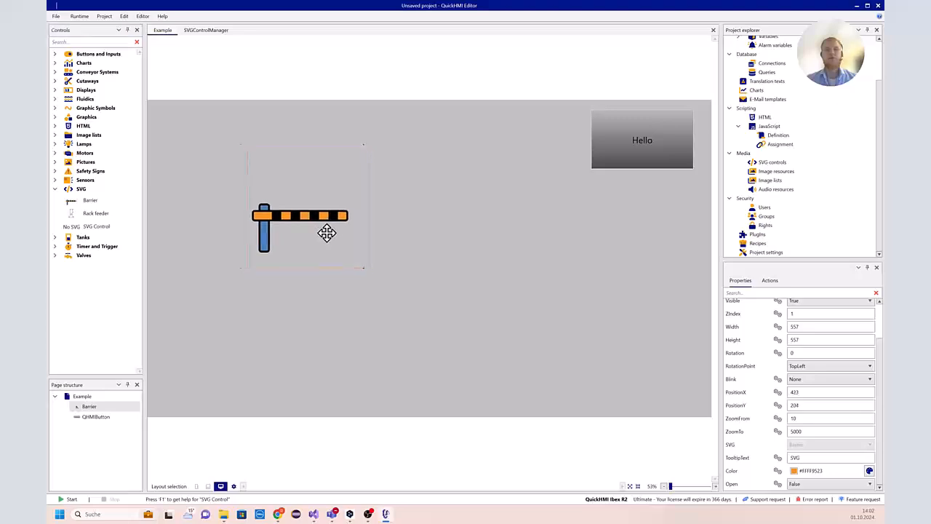
left_click_drag(327, 232, 273, 207)
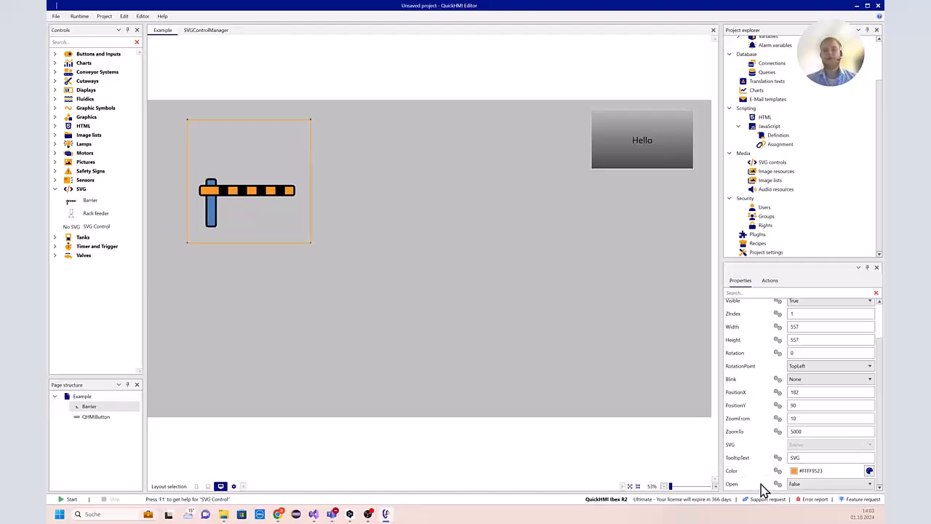
Try out the Barrier's Open property by setting it to True and then back to False
left_click(798, 485)
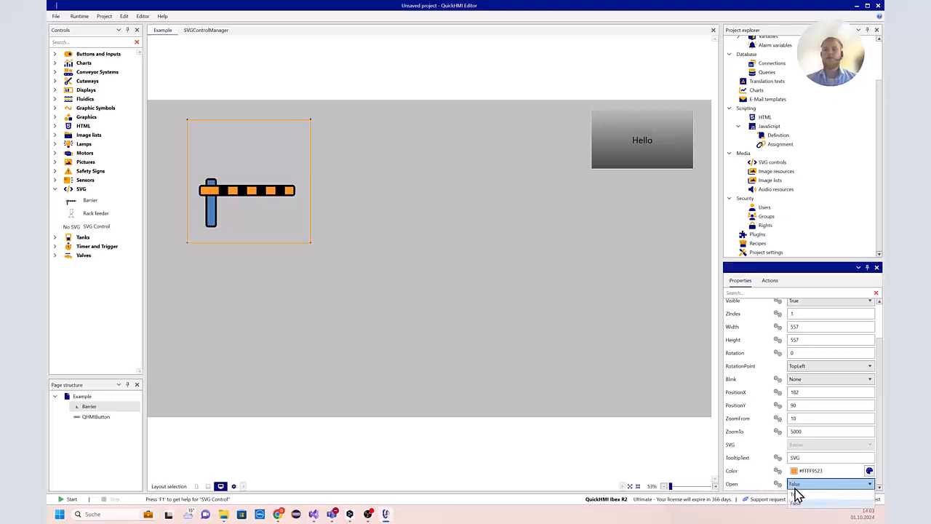
left_click(806, 494)
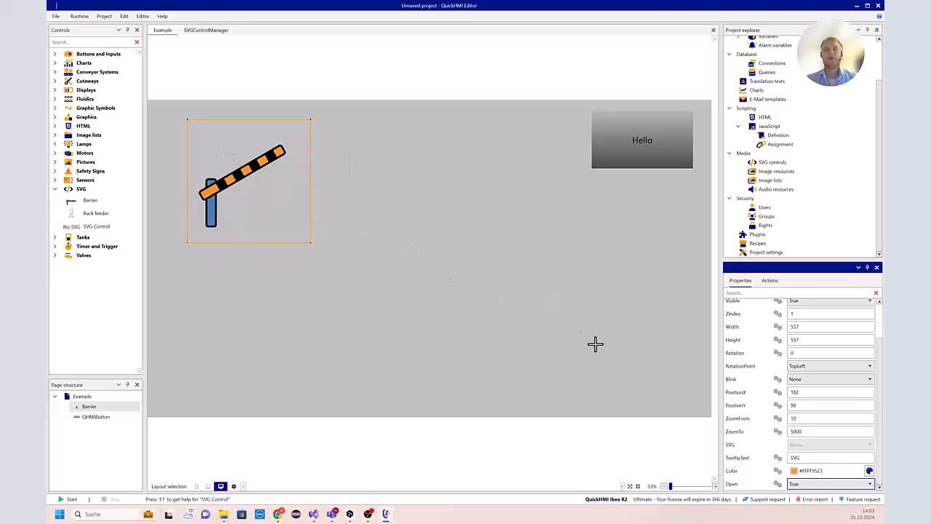
left_click(807, 484)
left_click(815, 505)
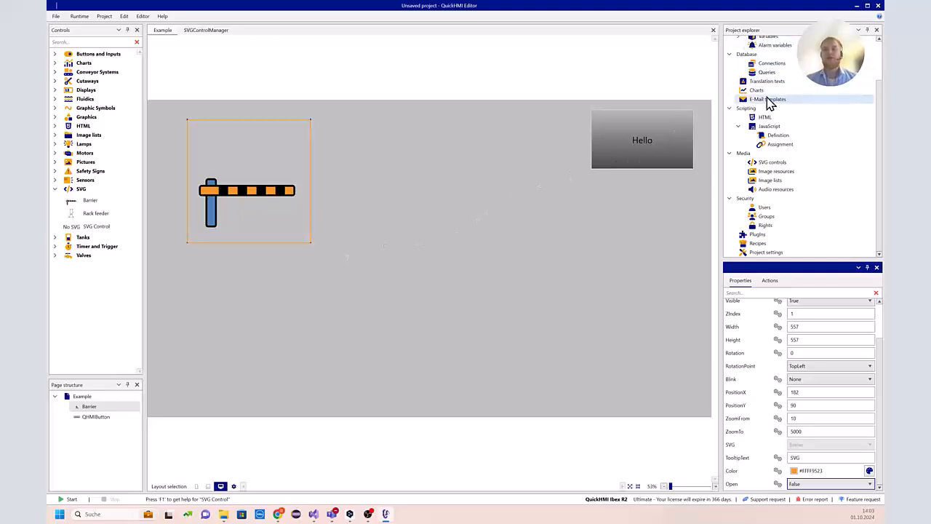
Review the available plugins in the project's plugin manager, preview the icon extensions and install QHMIExtensionArrows_1.dll
double_click(775, 235)
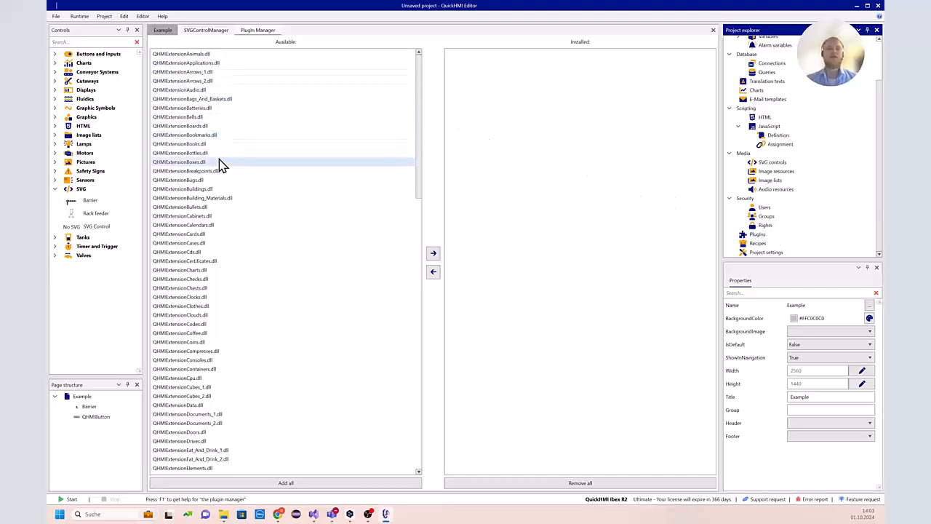
scroll(258, 227, "down", 2)
scroll(258, 232, "down", 9)
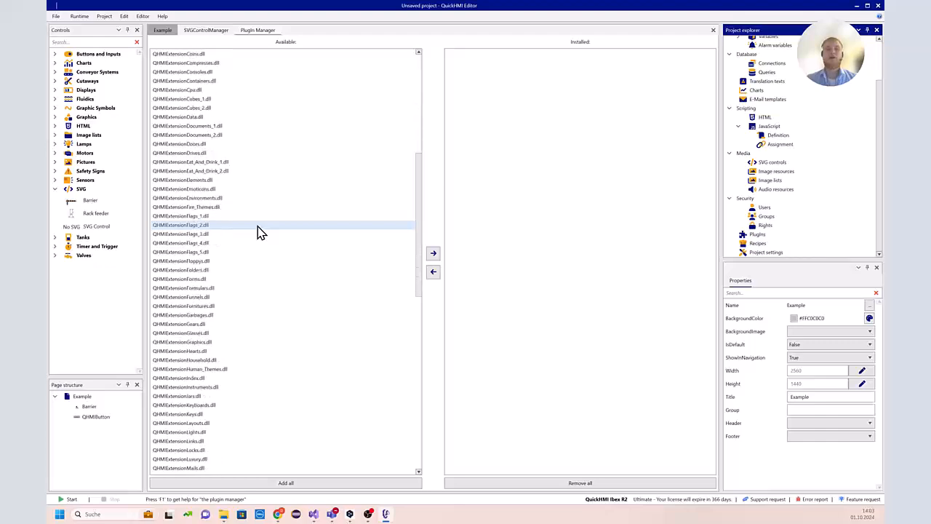
scroll(258, 231, "up", 11)
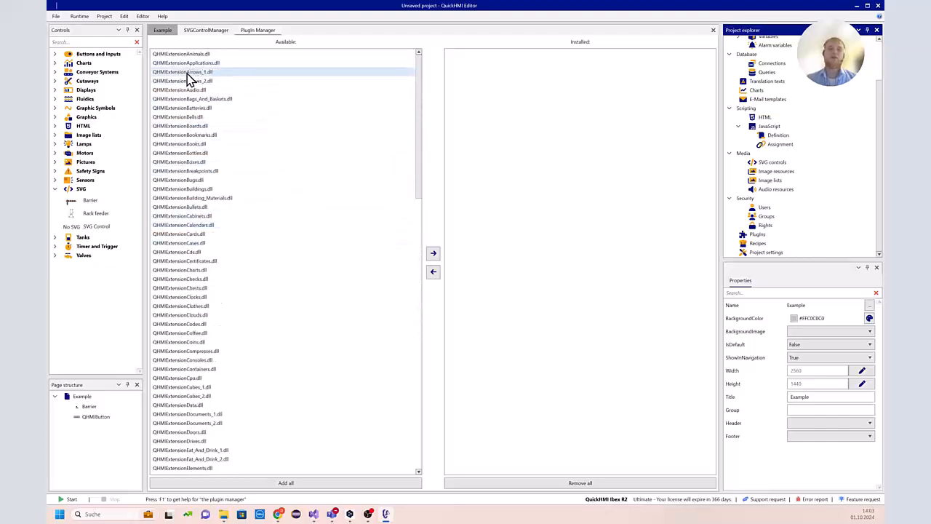
mouse_move(187, 73)
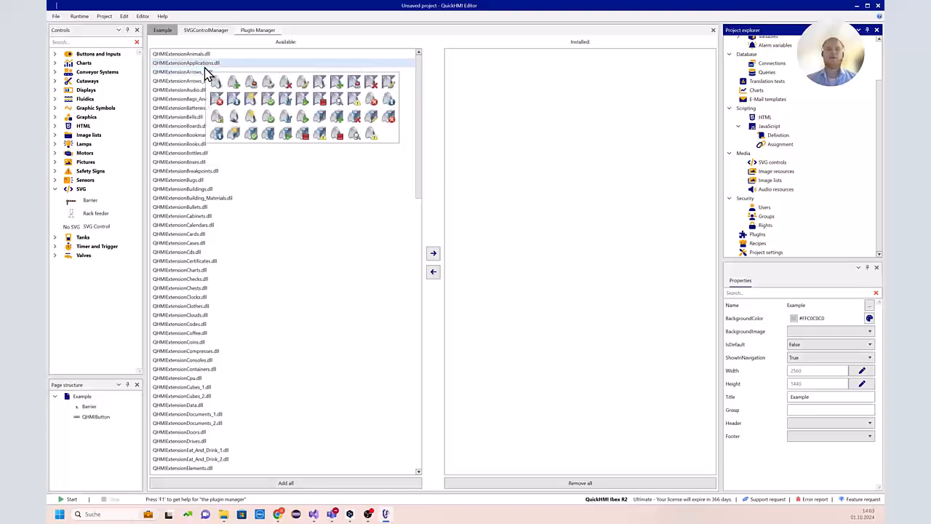
mouse_move(183, 102)
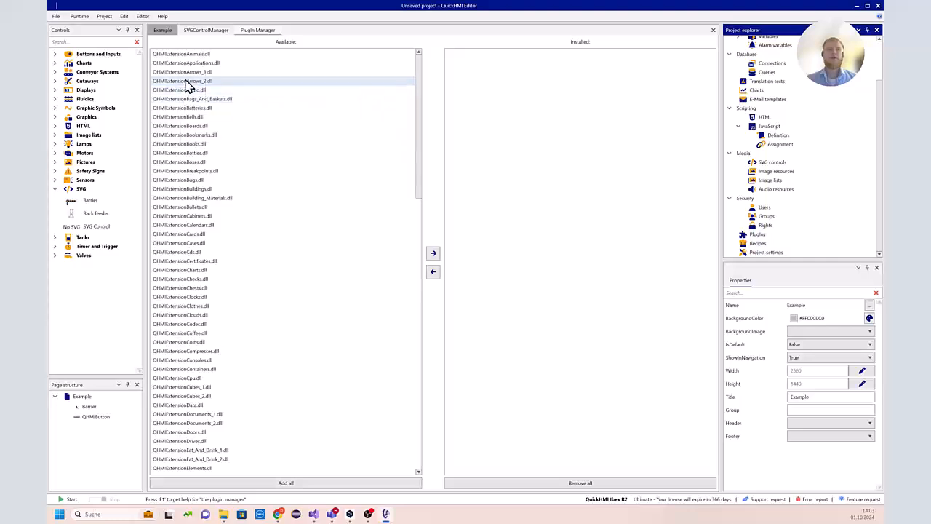
left_click(186, 74)
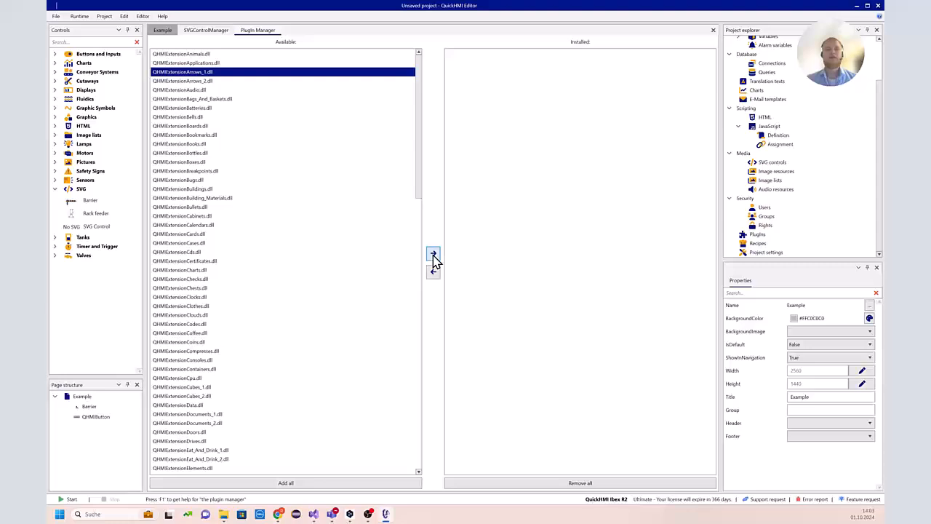
left_click(433, 256)
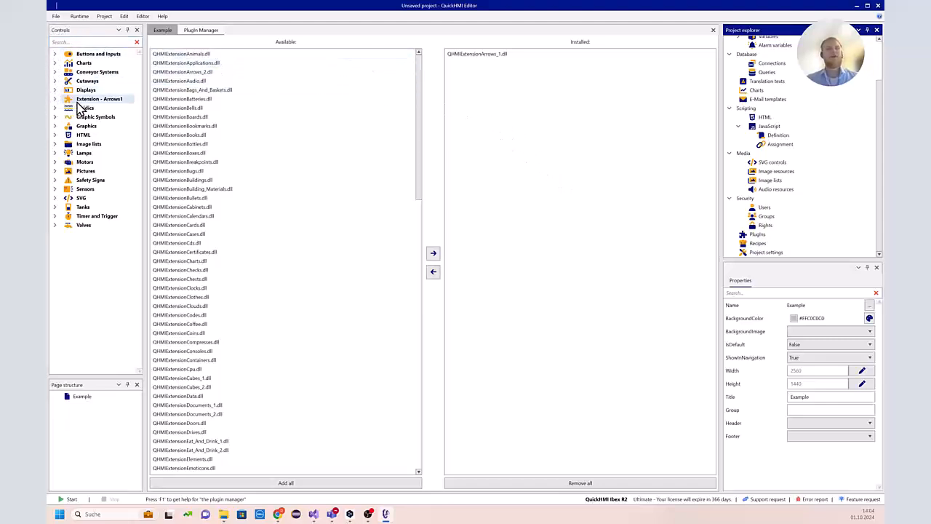
Place arrow_down_blue from the Extension - Arrows1 controls on the Example page and move it to about X 560, Y 195
left_click(55, 100)
scroll(88, 189, "down", 4)
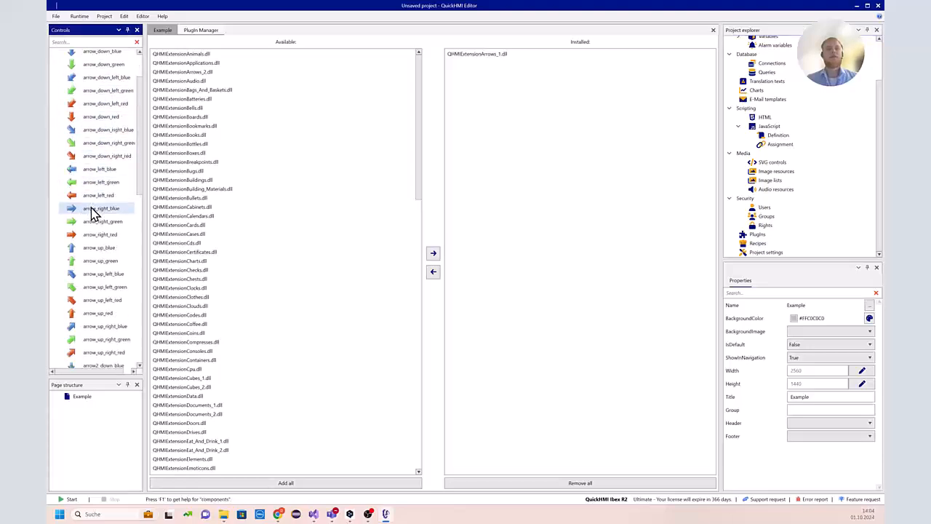
scroll(93, 263, "up", 4)
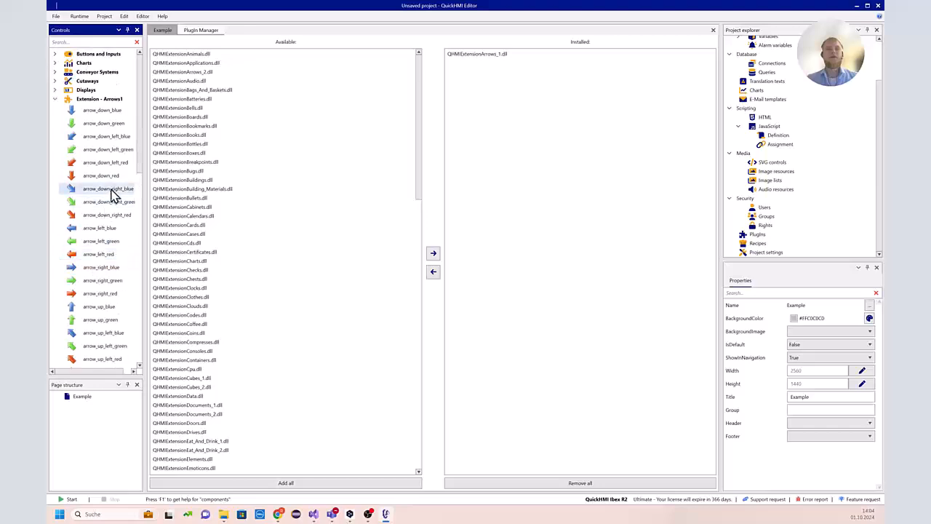
left_click(162, 30)
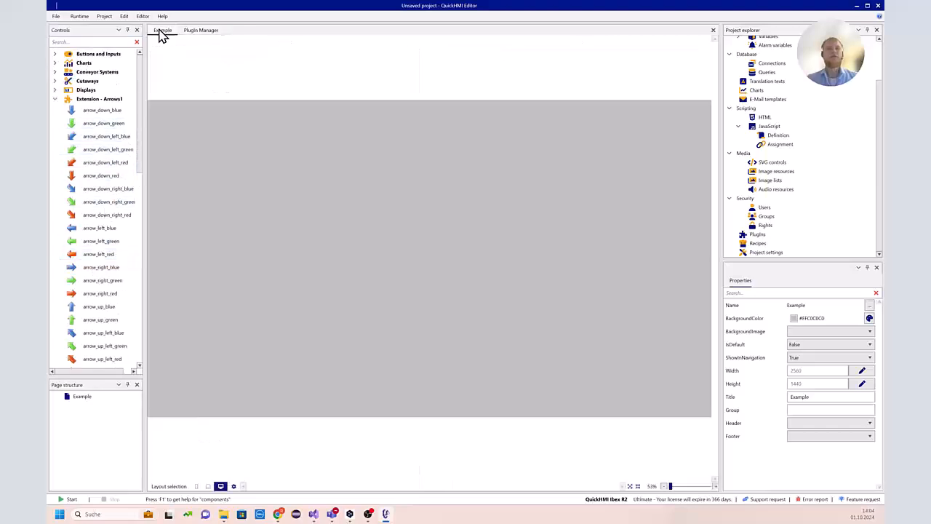
left_click_drag(113, 119, 261, 188)
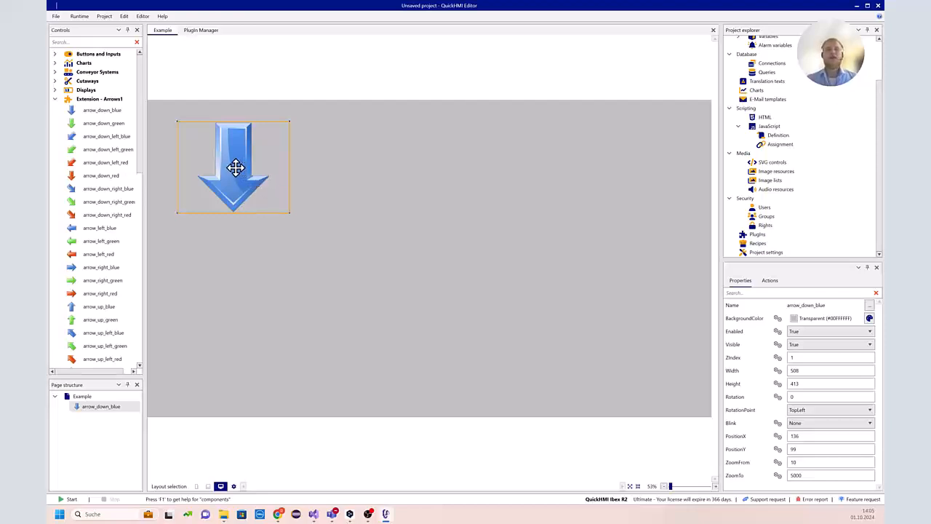
left_click(235, 168)
left_click_drag(235, 168, 330, 190)
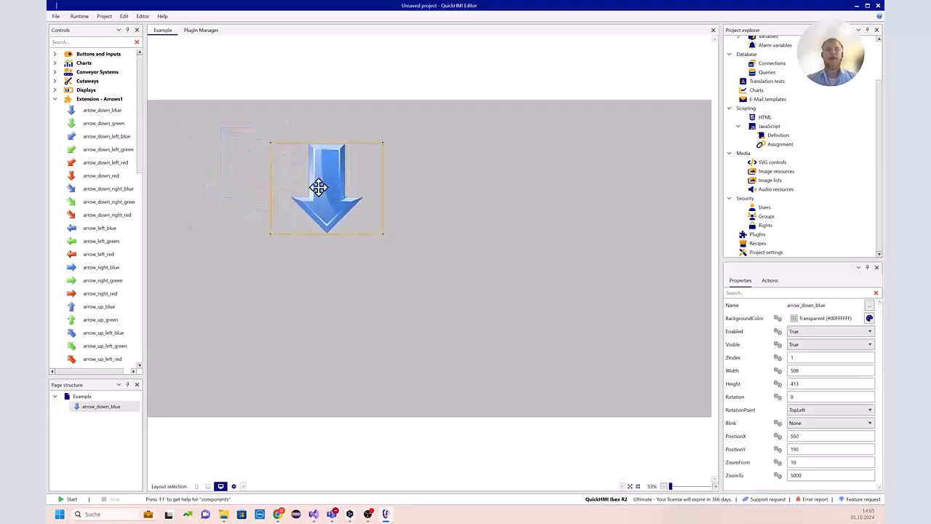
Collapse the Extension - Arrows1 controls and delete the blue arrow from the Example page
left_click(55, 99)
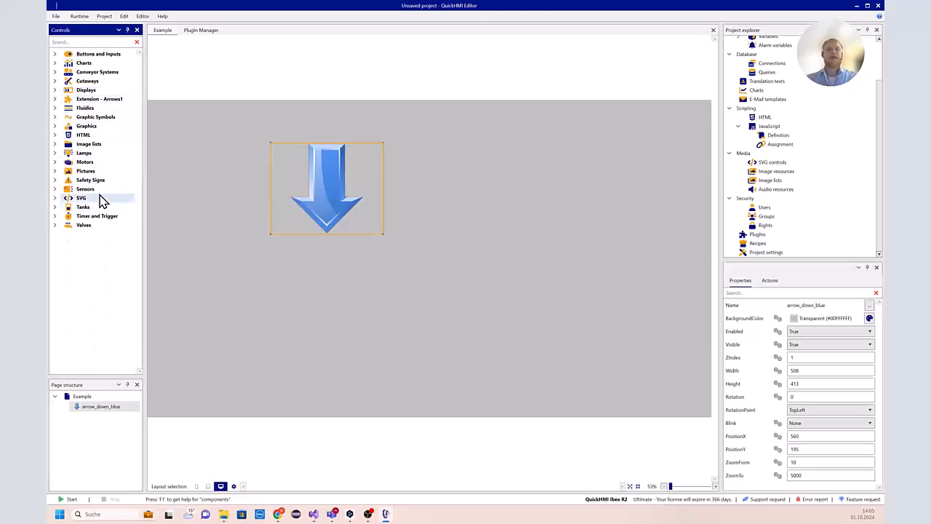
left_click(310, 179)
key("Delete")
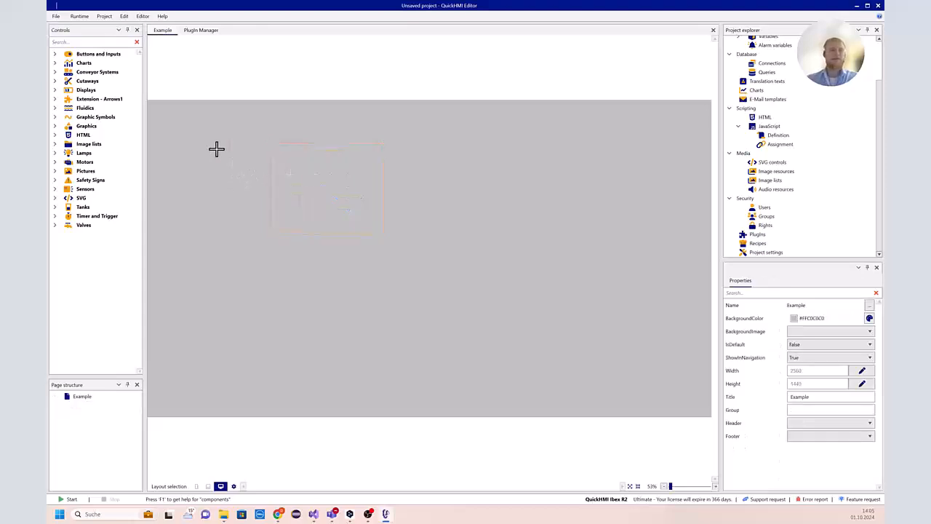
Add a Button to the Example page with the text Hello and font size 40, positioned at about X 1992, Y 50
left_click(55, 54)
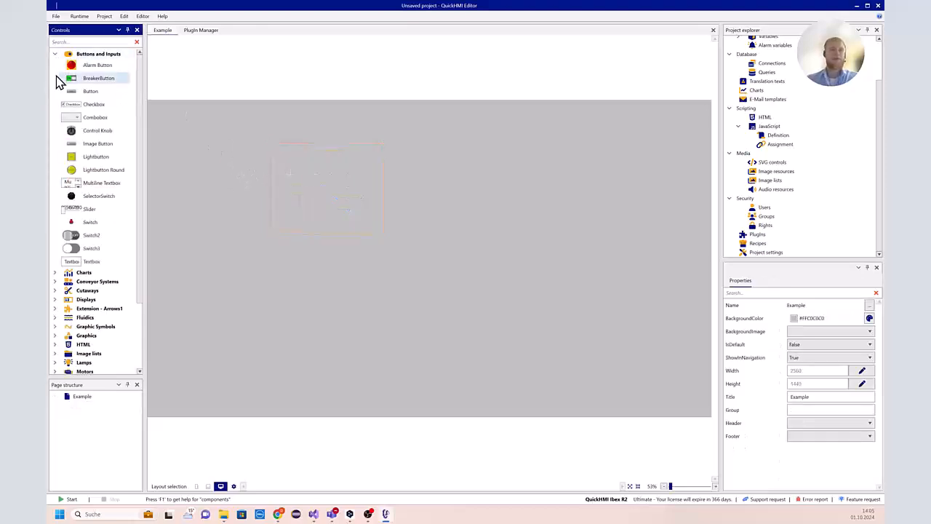
left_click_drag(80, 96, 607, 157)
scroll(761, 395, "down", 2)
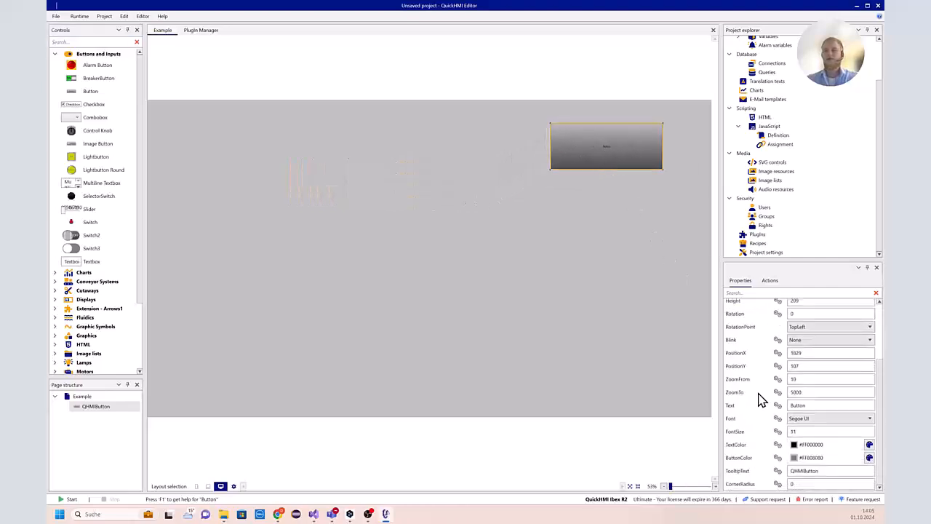
left_click(806, 432)
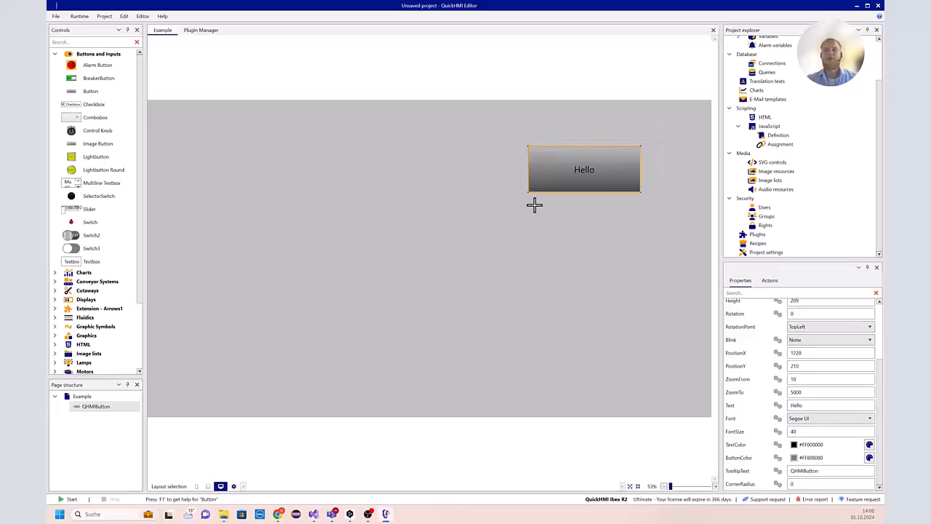
left_click_drag(557, 180, 617, 144)
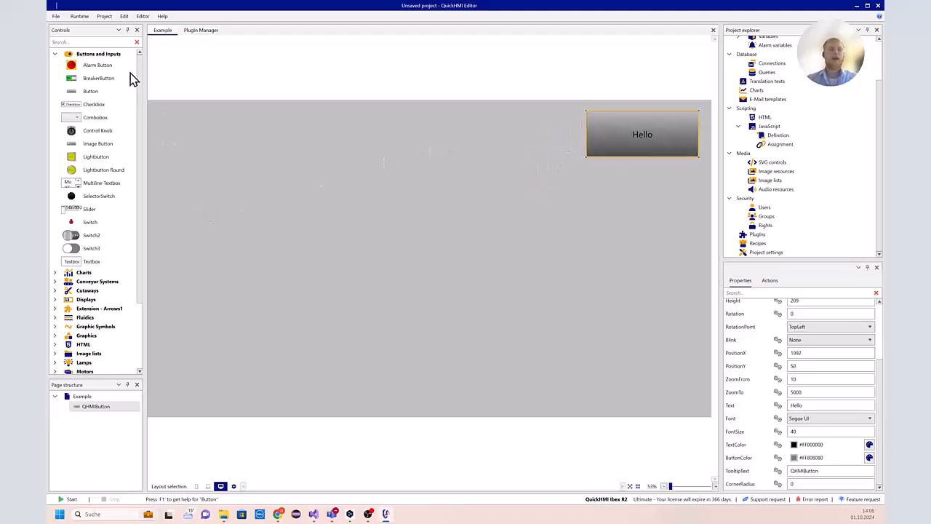
Place an LED from the Lamps controls near the upper middle of the Example page and enlarge it
left_click(54, 55)
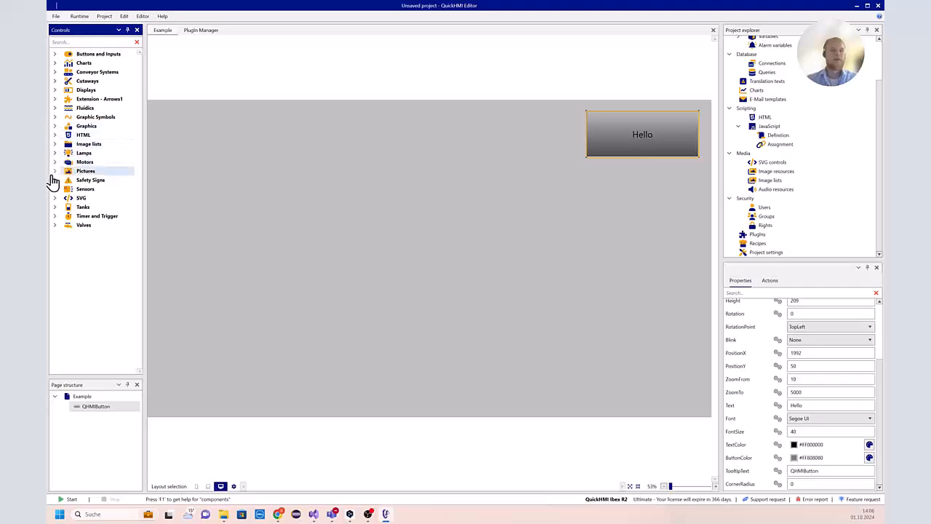
left_click(54, 153)
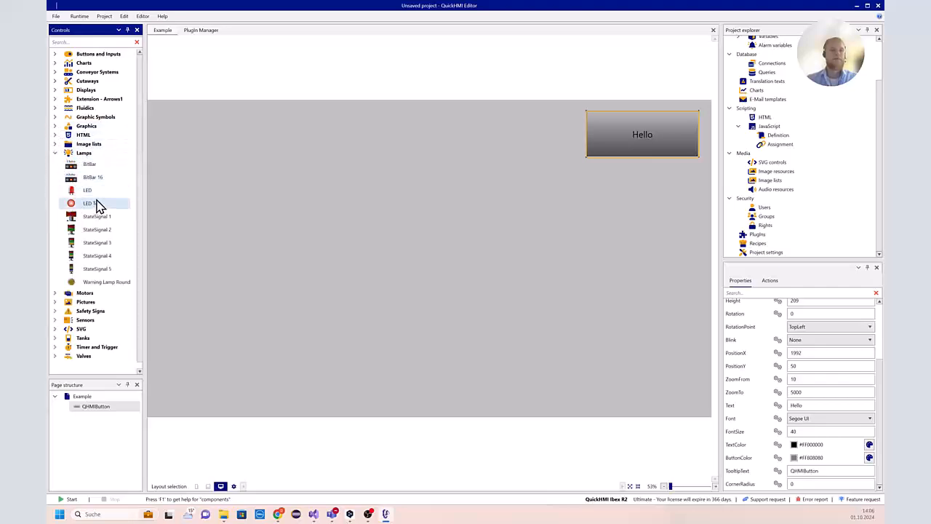
left_click_drag(83, 190, 397, 147)
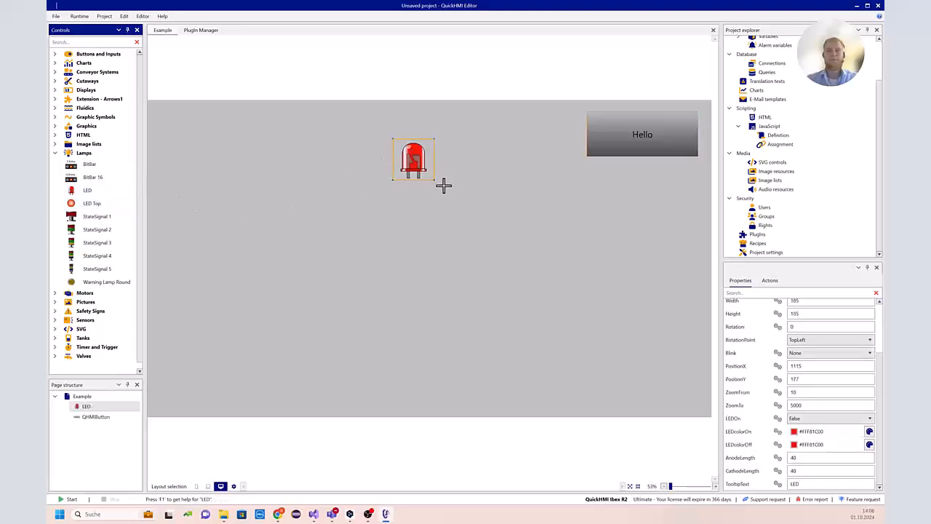
mouse_move(433, 181)
left_mouse_down()
mouse_move(484, 214)
mouse_move(438, 182)
left_mouse_up()
Change the text of the Hello button to LEDOn
left_click(663, 149)
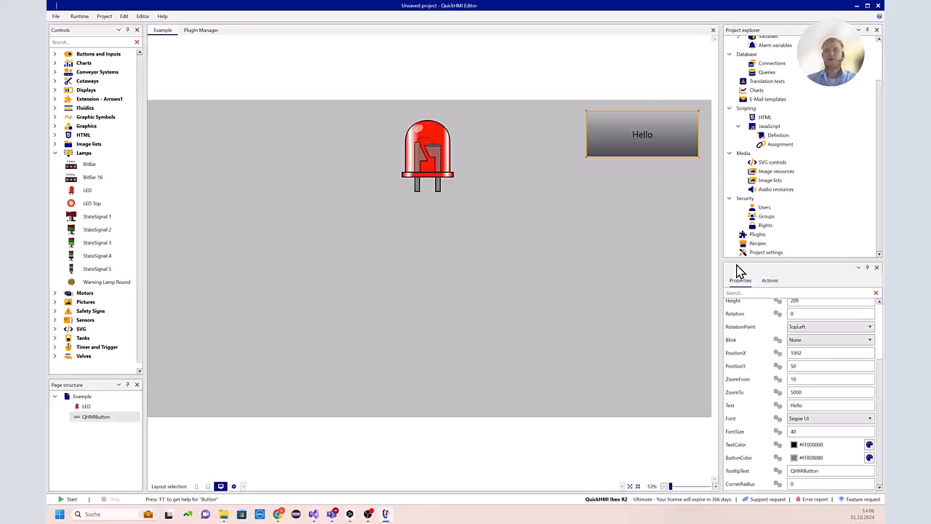
double_click(815, 406)
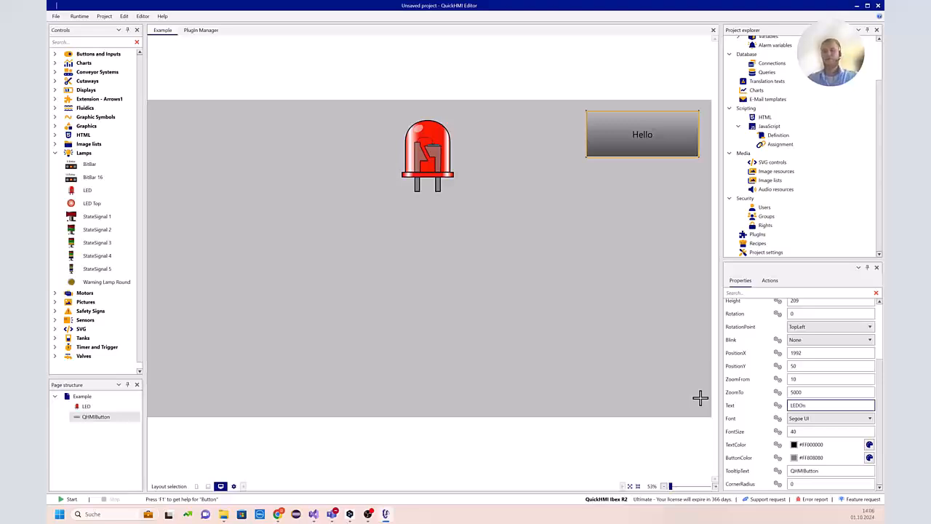
type("LEDOn")
key("Return")
left_click(574, 304)
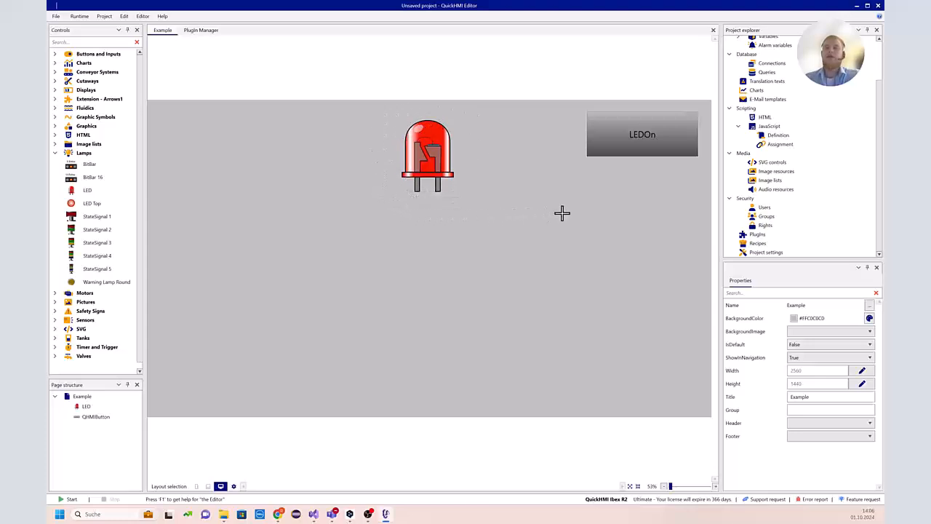
Add an action to the LEDOn button's Clicked event and set its command to SET_PROPERTY
left_click(669, 132)
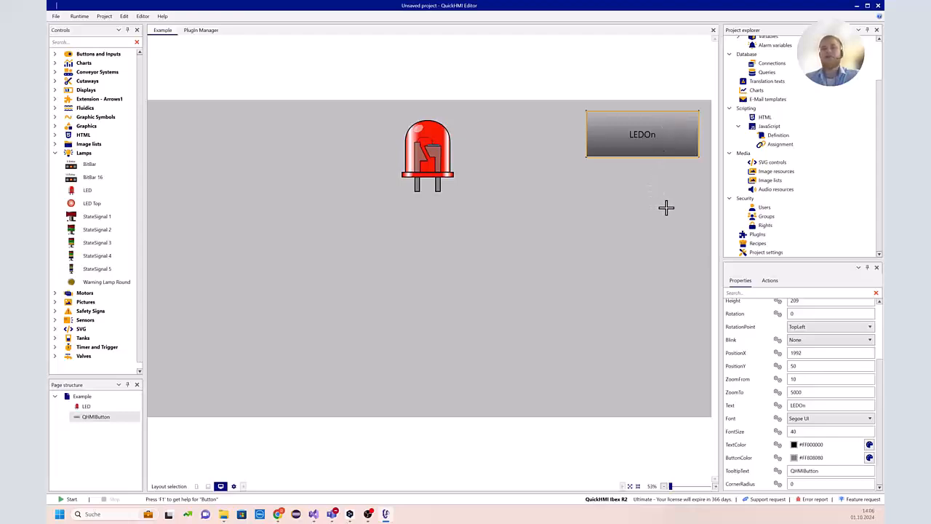
left_click(772, 284)
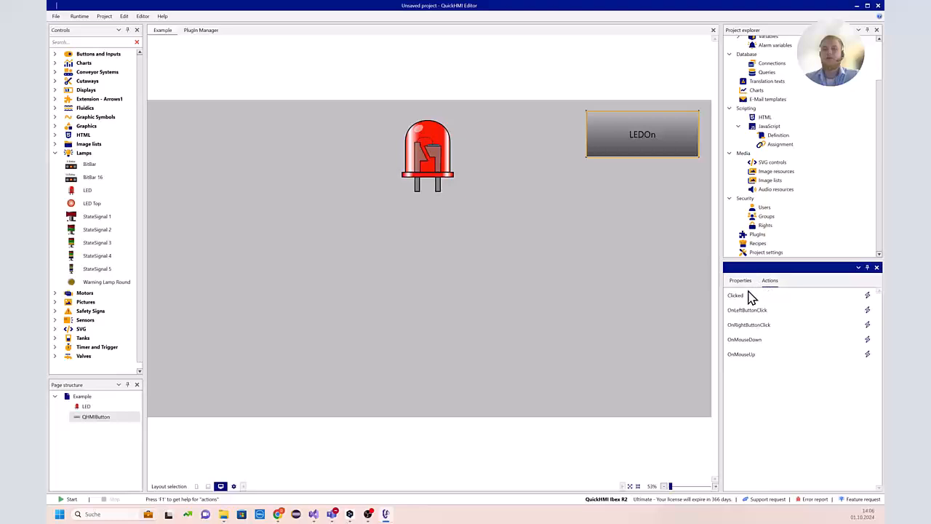
left_click(867, 295)
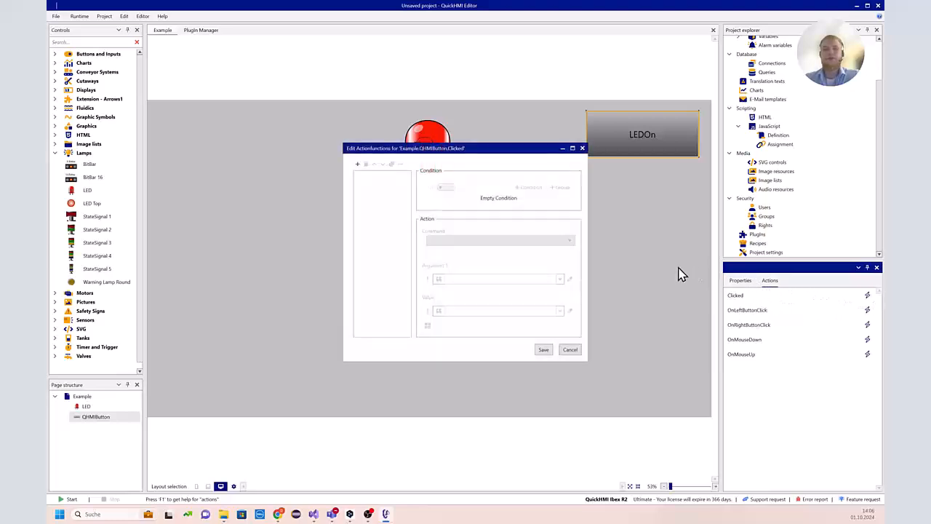
left_click(357, 164)
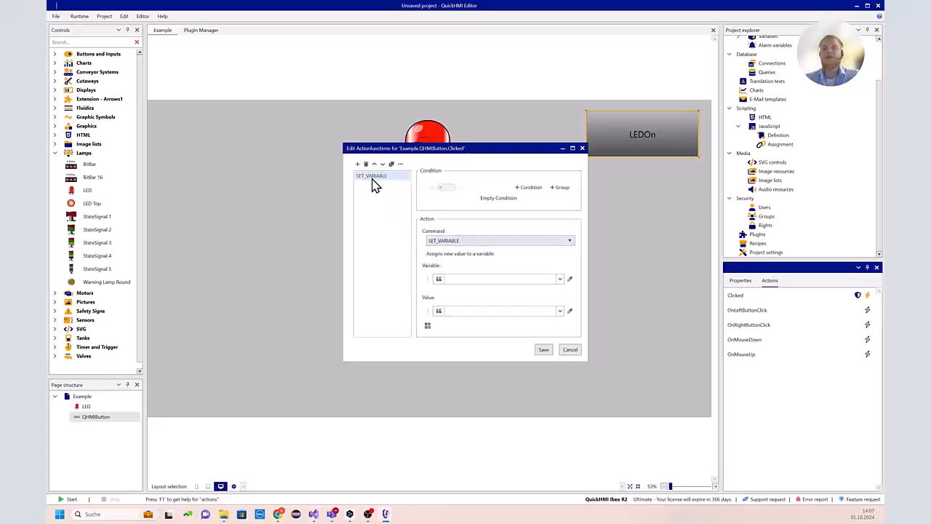
left_click(446, 241)
scroll(500, 260, "up", 1)
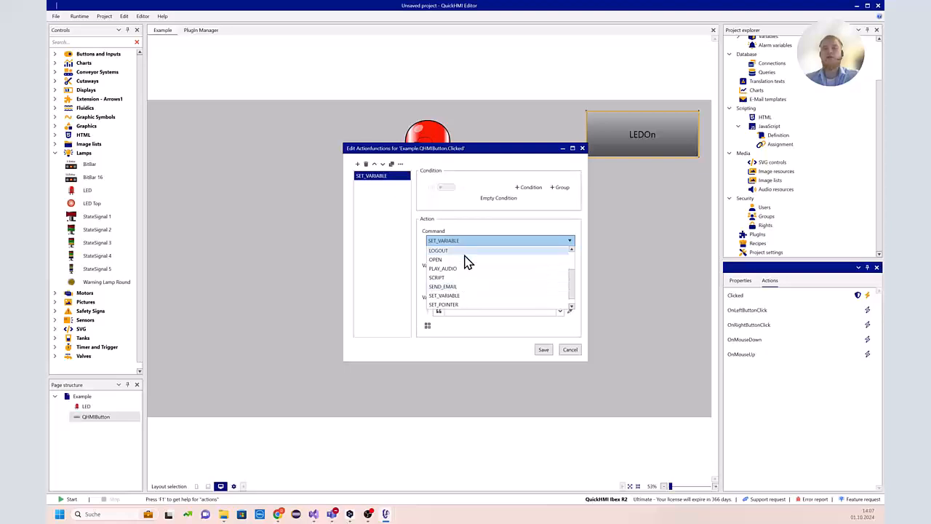
scroll(467, 264, "down", 2)
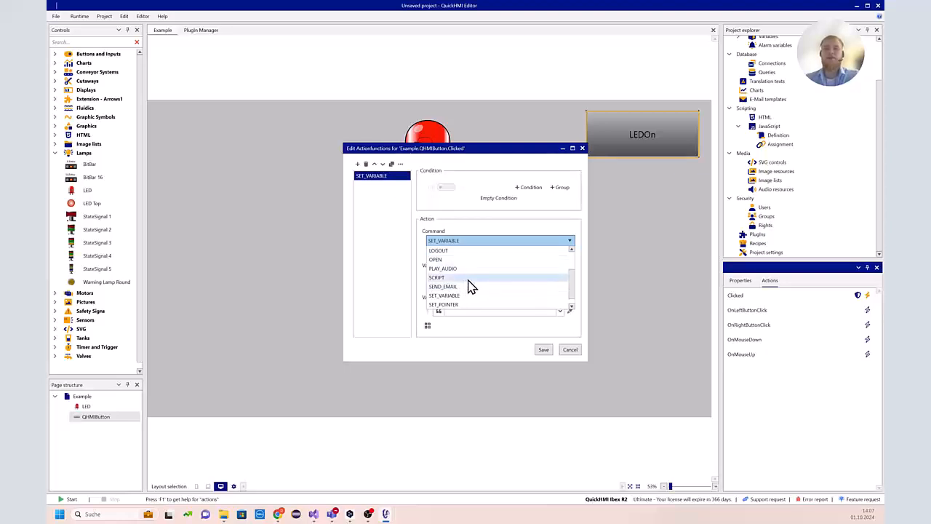
scroll(472, 295, "down", 1)
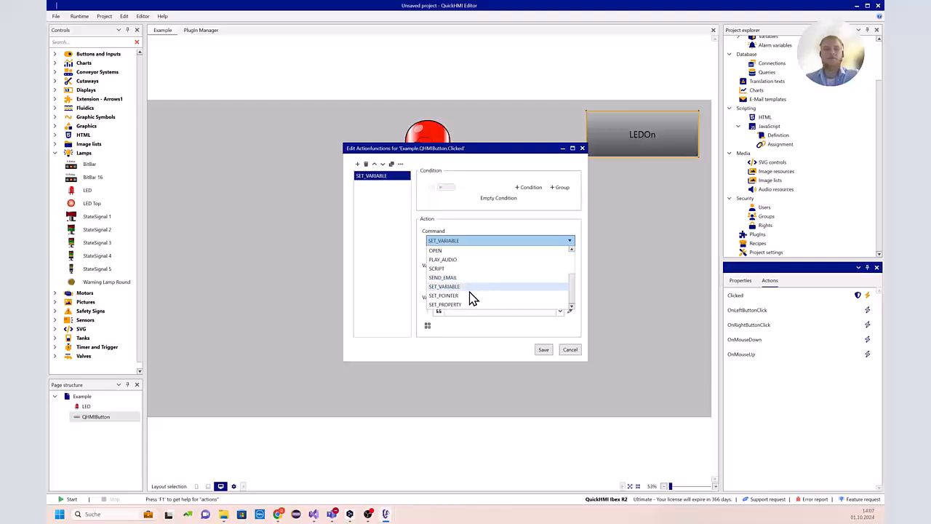
left_click(468, 305)
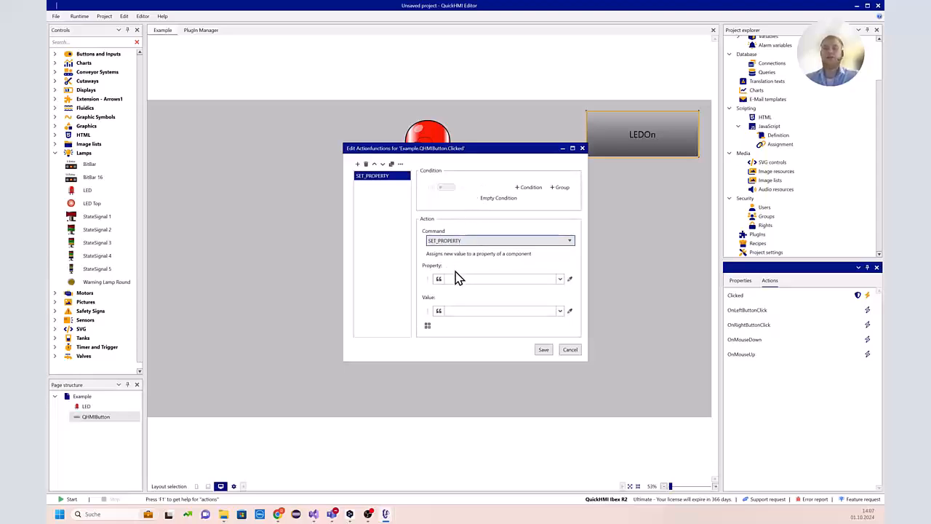
Target the property Example.LED.LEDOn in the SET_PROPERTY action and set the value to true
left_click(455, 278)
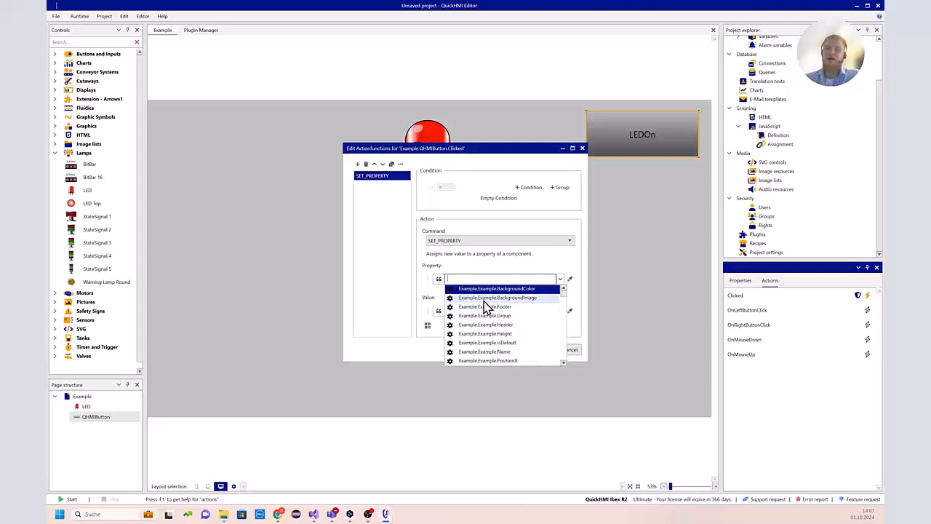
scroll(493, 315, "down", 1)
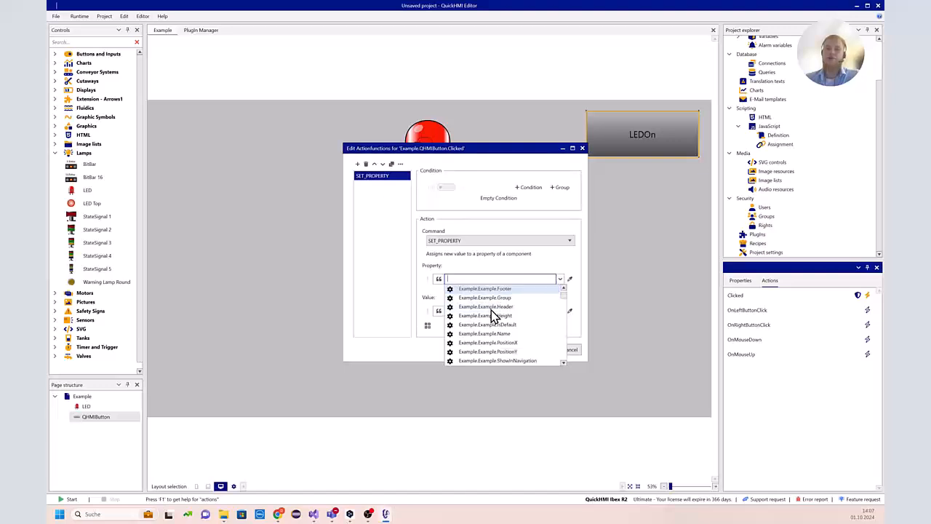
scroll(493, 315, "down", 5)
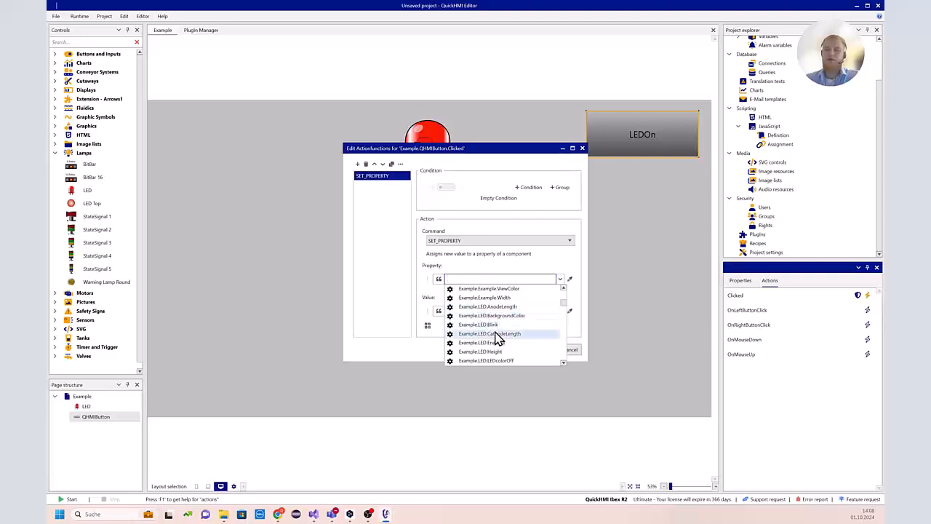
scroll(494, 337, "down", 2)
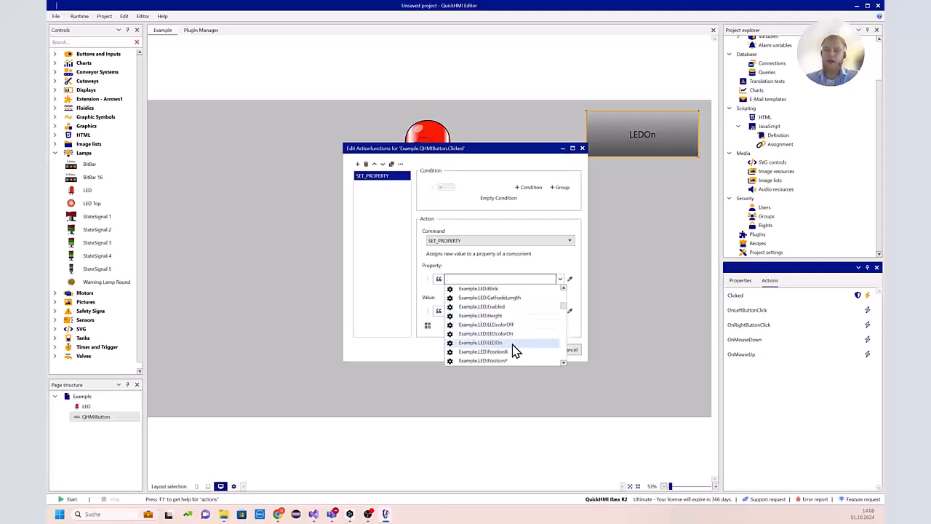
left_click(513, 345)
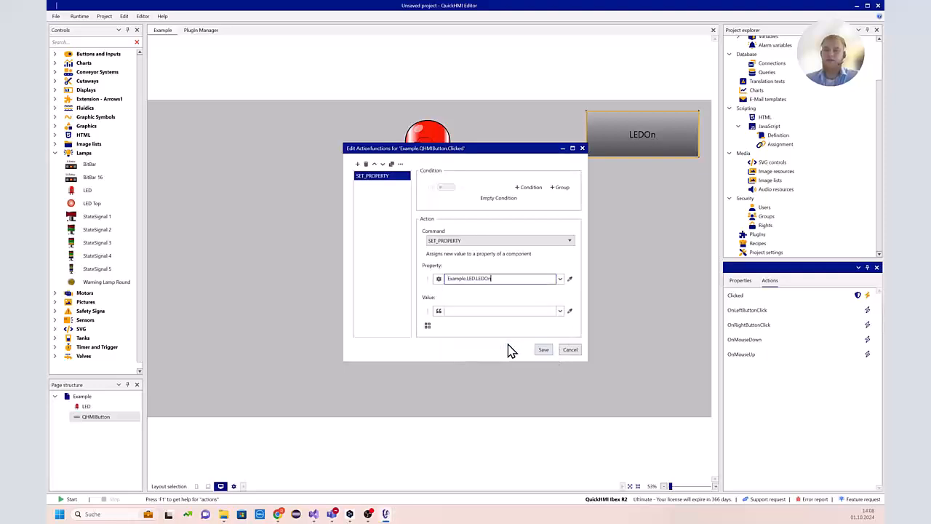
left_click(526, 311)
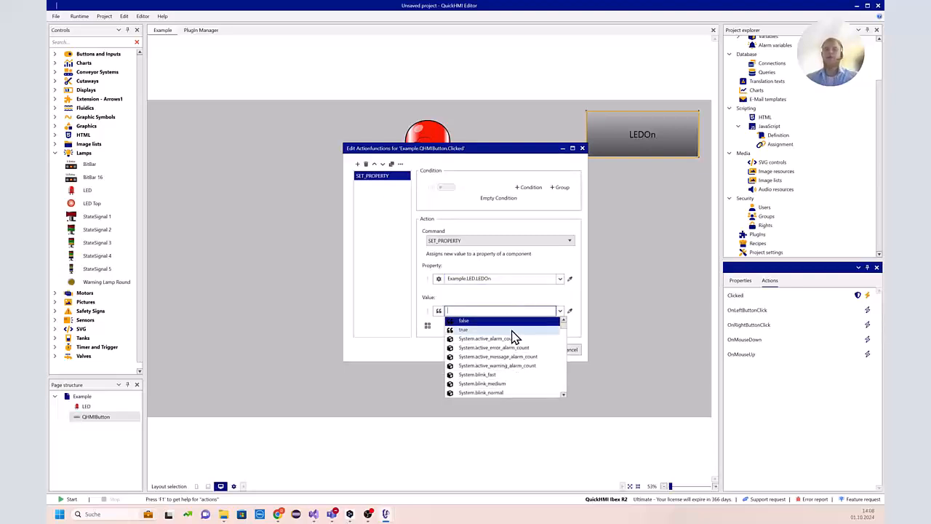
left_click(503, 330)
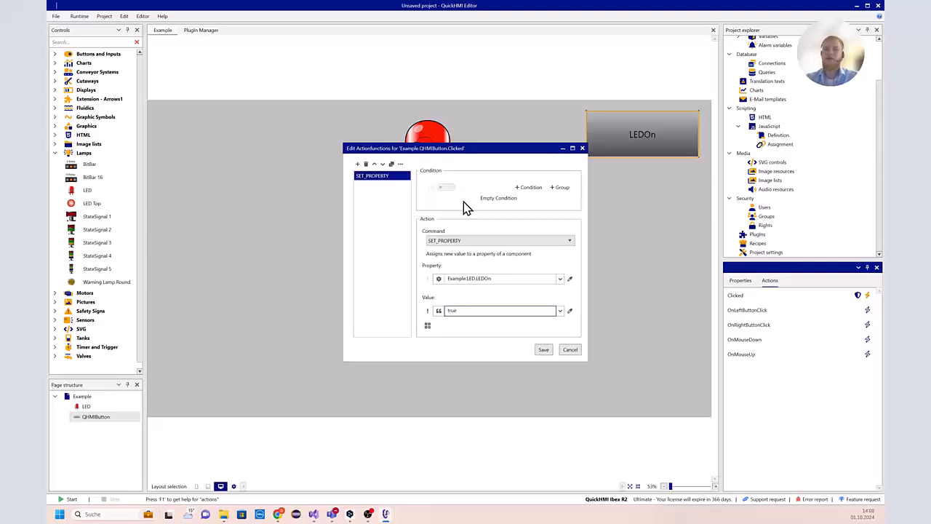
Replace the action's value with the negated property Example.LED.LEDOn and save the action
left_click(468, 310)
scroll(499, 331, "down", 3)
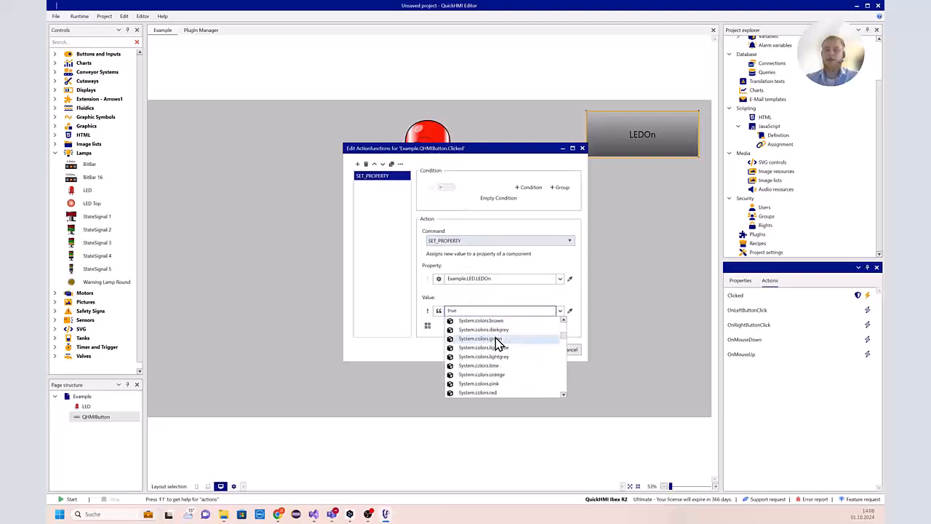
scroll(498, 343, "down", 8)
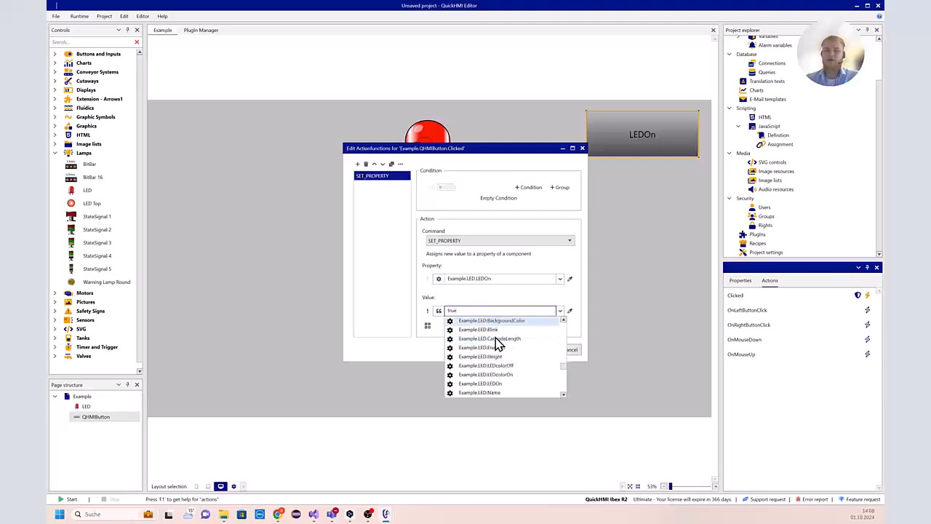
left_click(507, 386)
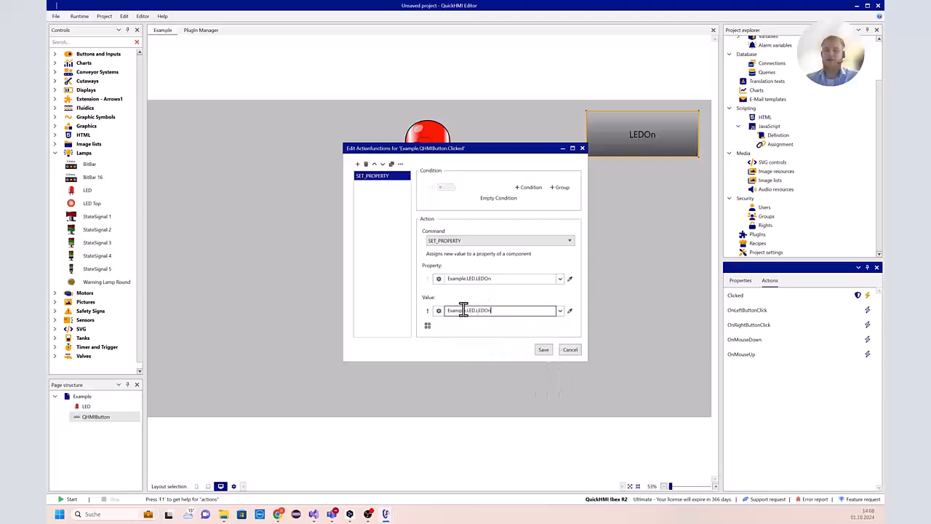
left_click(428, 311)
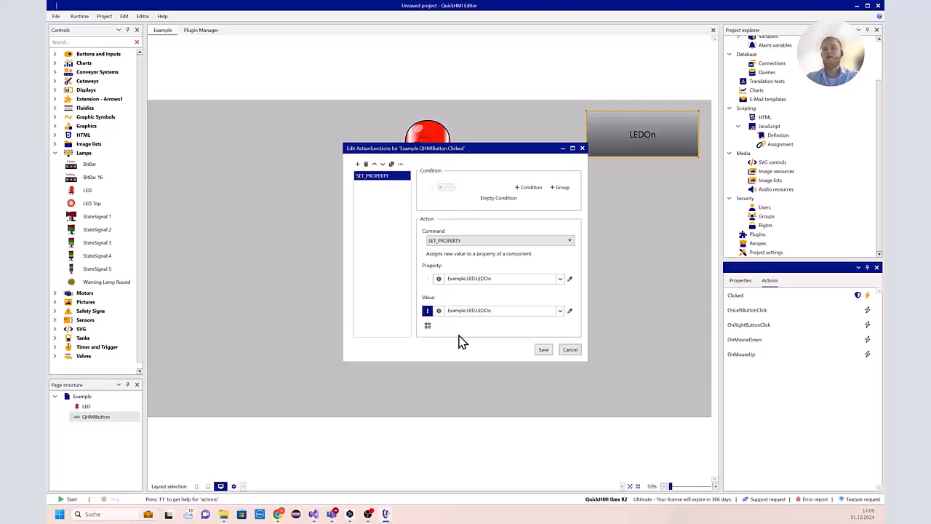
left_click(544, 350)
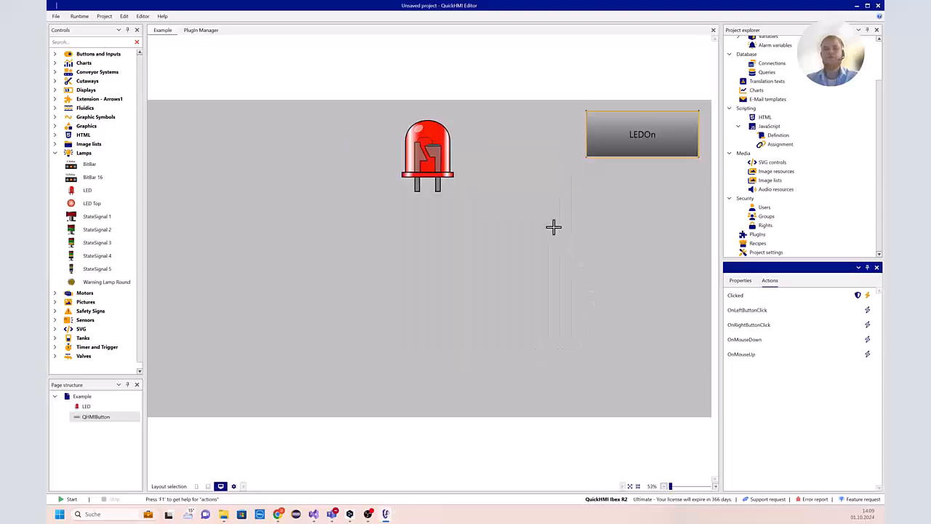
Run the project in the Google Chrome web viewer to test toggling the LED repeatedly with the LEDOn button, and stop the runtime
left_click(78, 16)
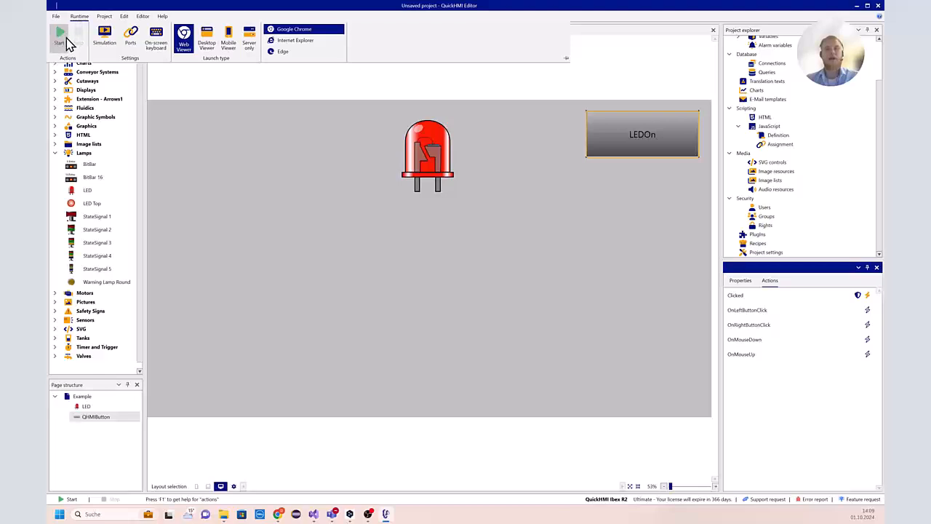
left_click(64, 37)
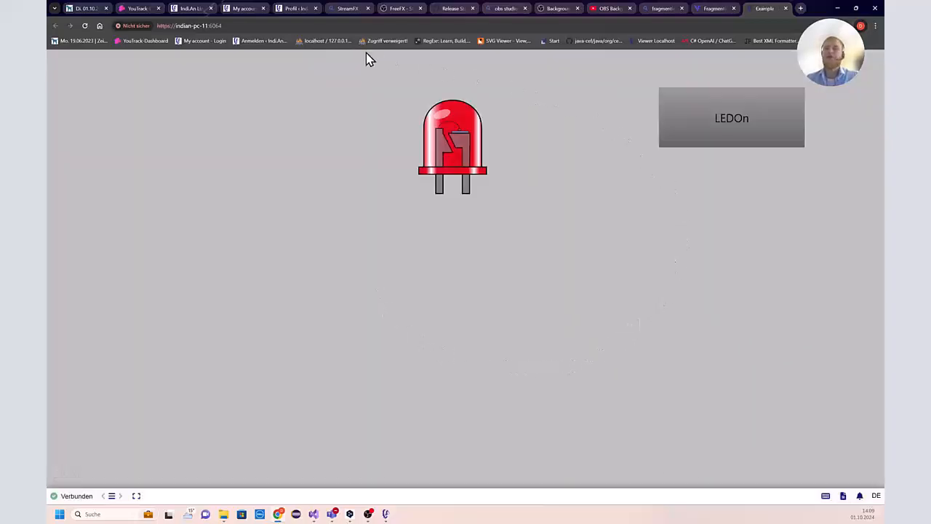
left_click(698, 135)
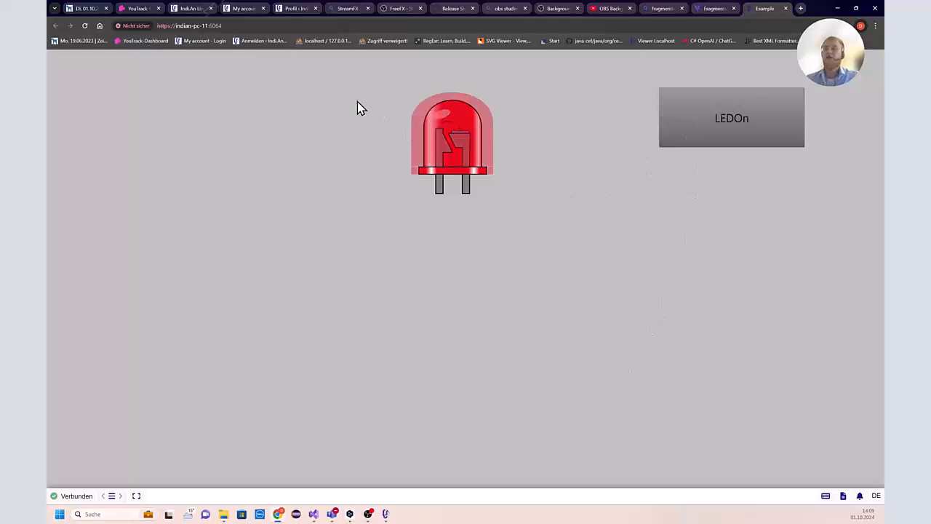
left_click(726, 146)
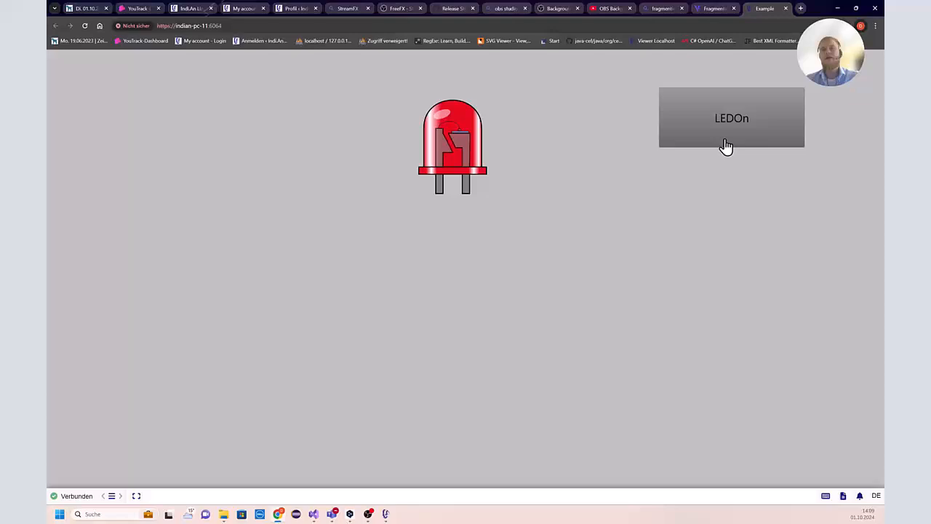
left_click(686, 125)
left_click(687, 125)
left_click(687, 125)
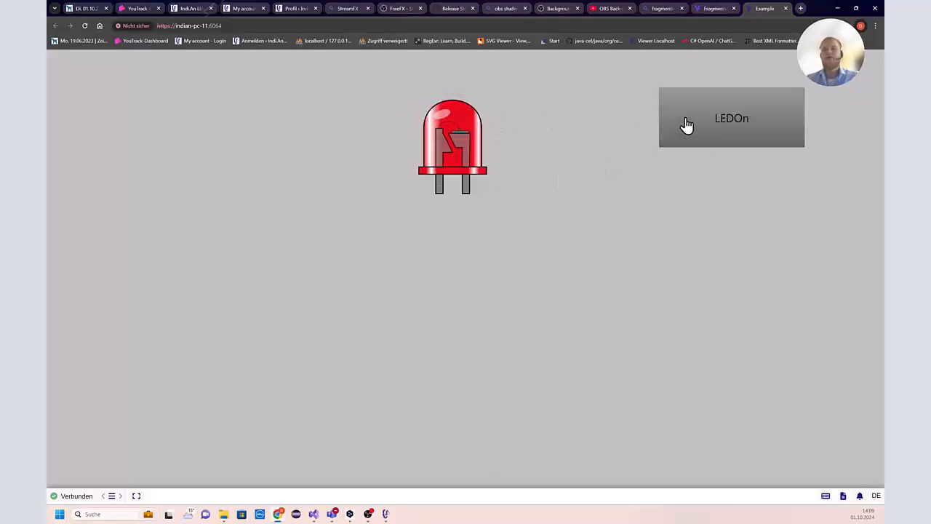
left_click(684, 128)
left_click(838, 9)
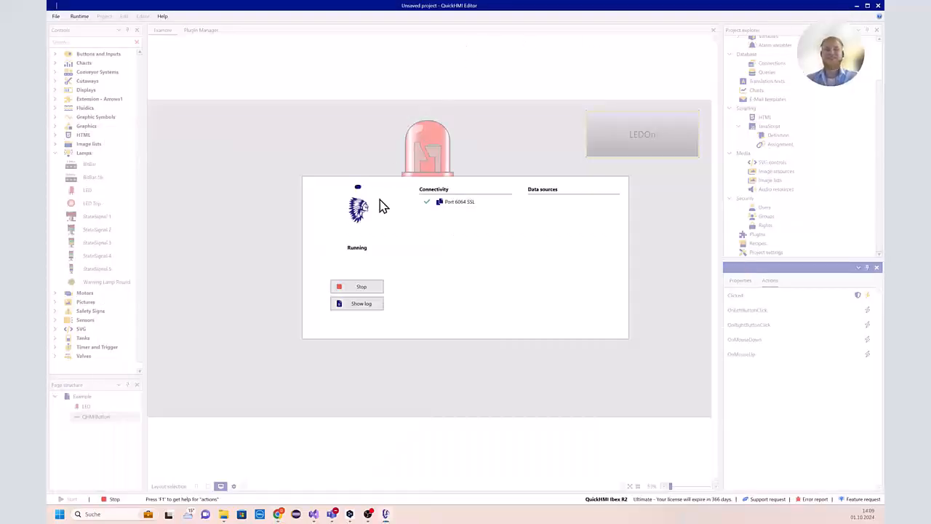
left_click(364, 288)
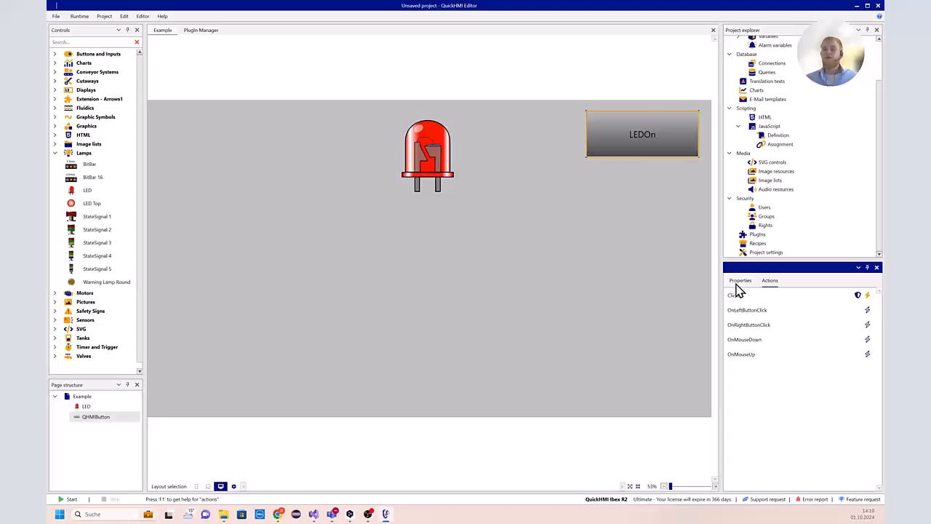
Add a new rule for the Text property of the LEDOn button
left_click(737, 281)
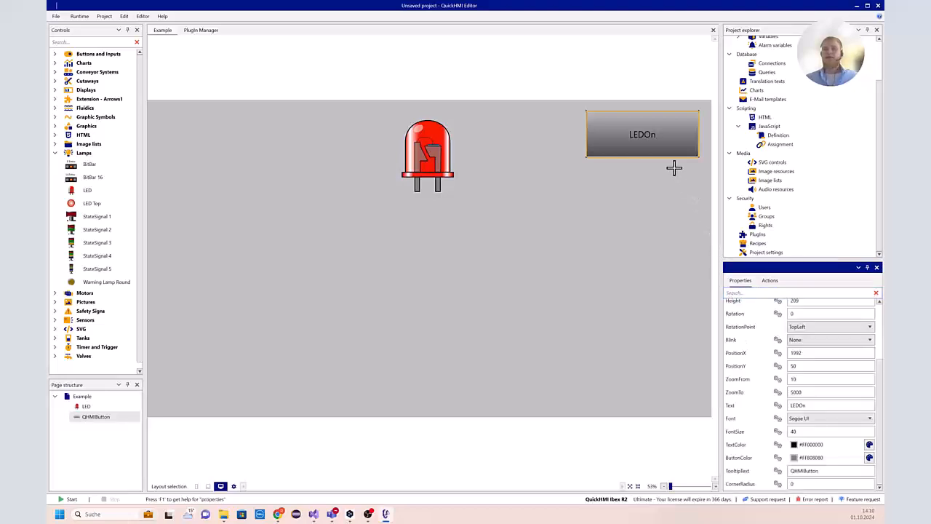
left_click(610, 126)
left_click(587, 216)
left_click(631, 149)
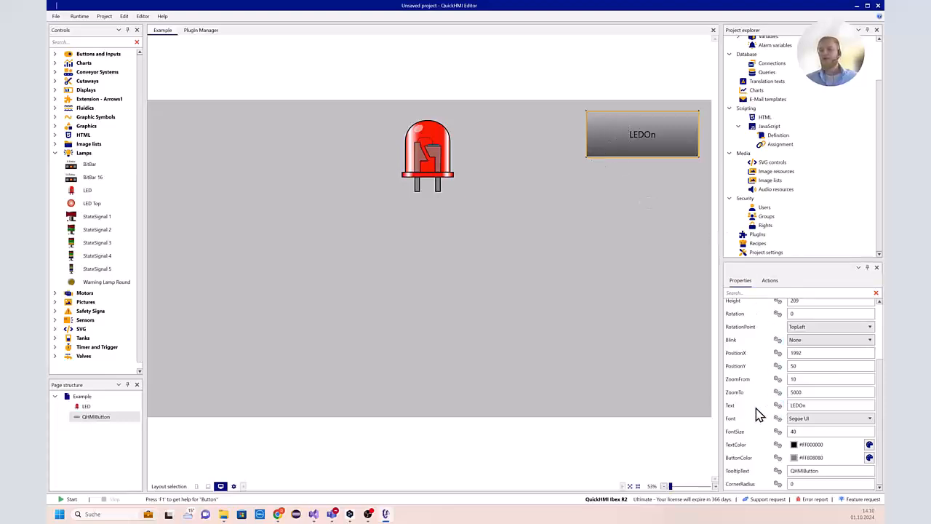
left_click(778, 406)
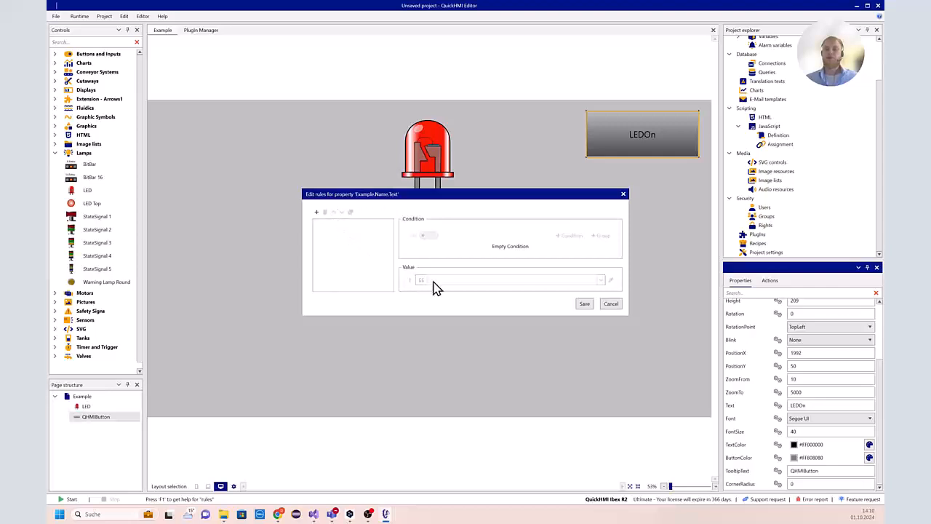
left_click(317, 212)
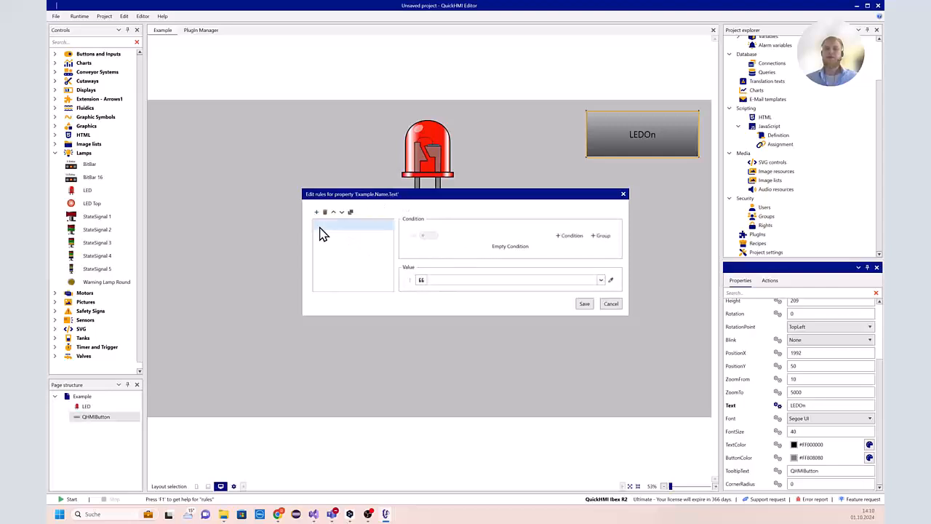
Add a condition to the new Text rule requiring Example.LED.LEDOn == true
left_click(459, 280)
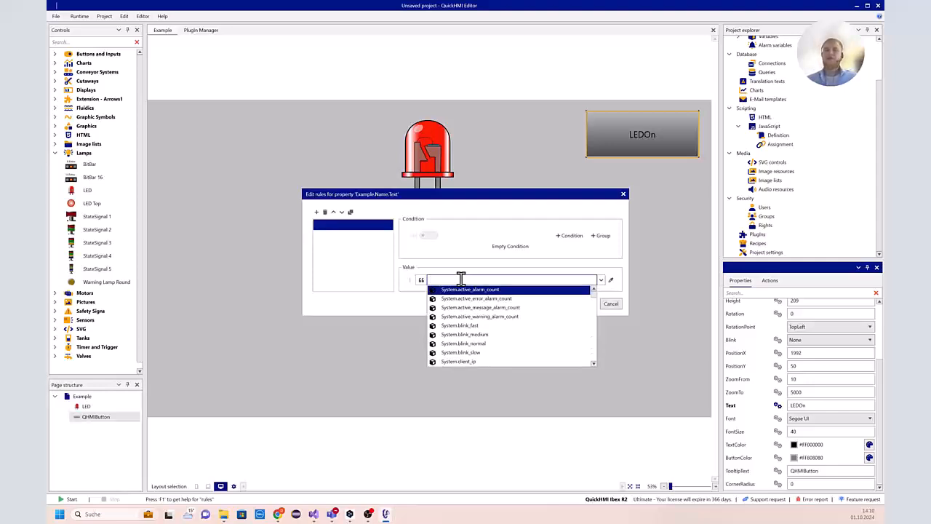
left_click(457, 264)
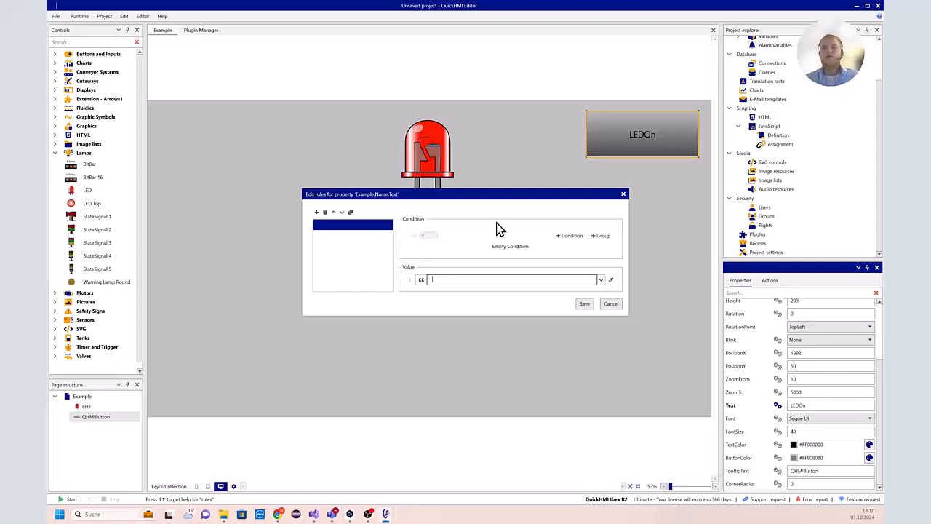
left_click(574, 238)
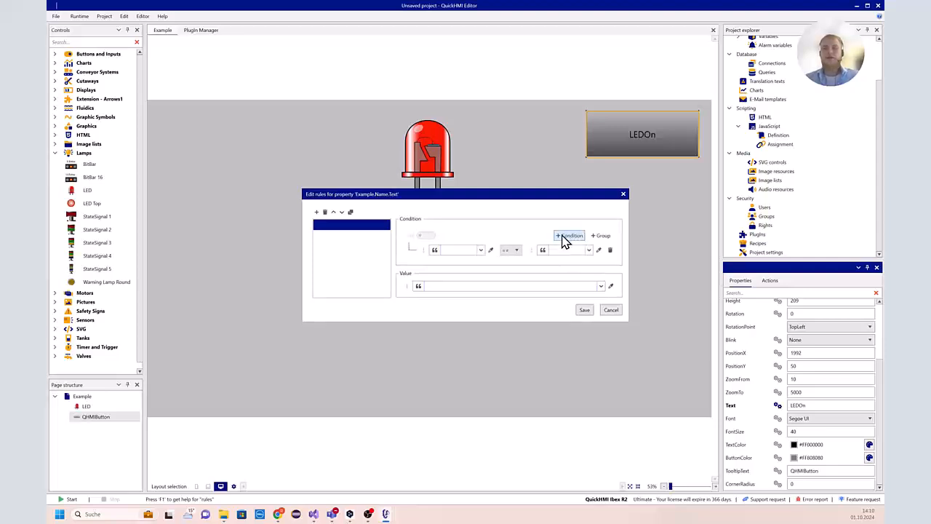
left_click(455, 251)
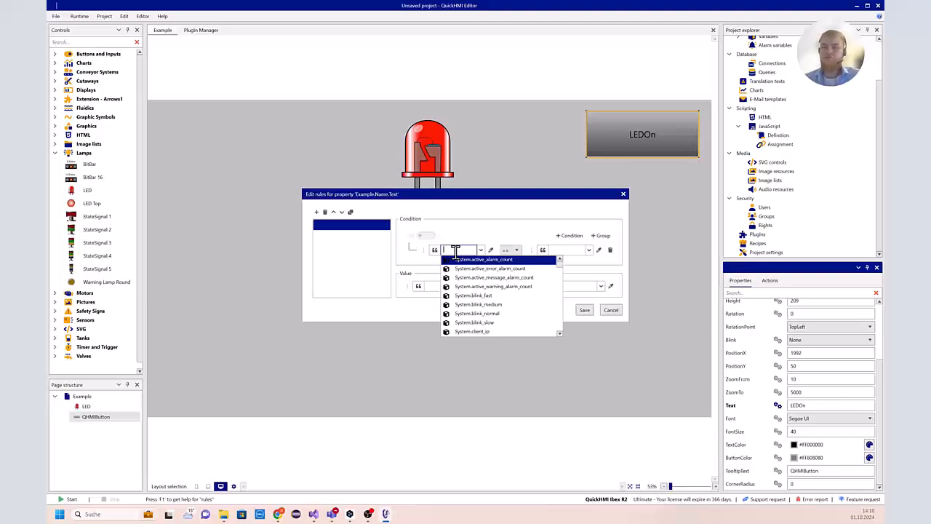
scroll(467, 285, "down", 5)
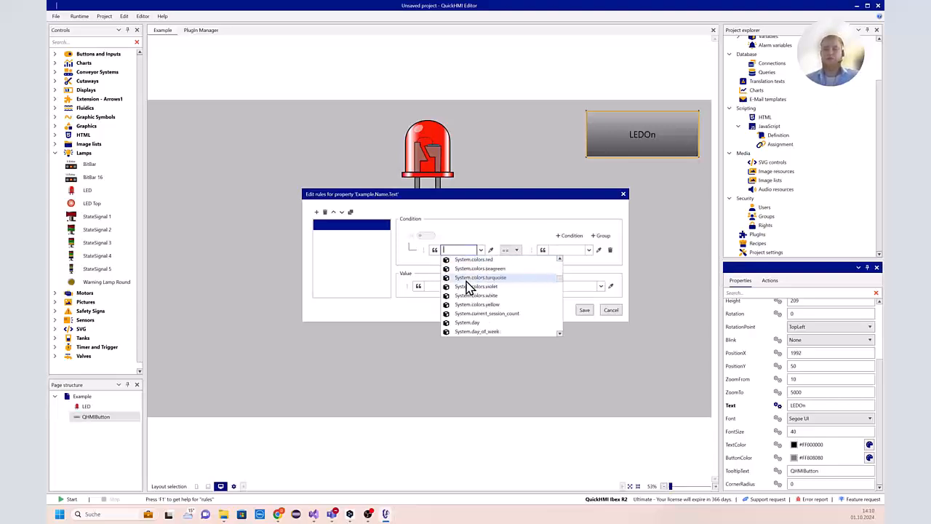
scroll(469, 289, "down", 2)
scroll(469, 288, "down", 6)
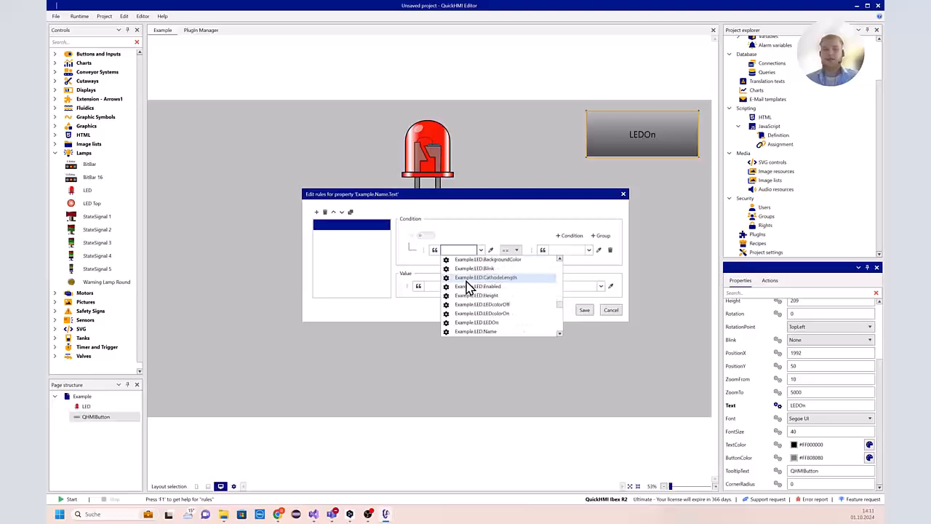
scroll(469, 306, "down", 3)
left_click(480, 323)
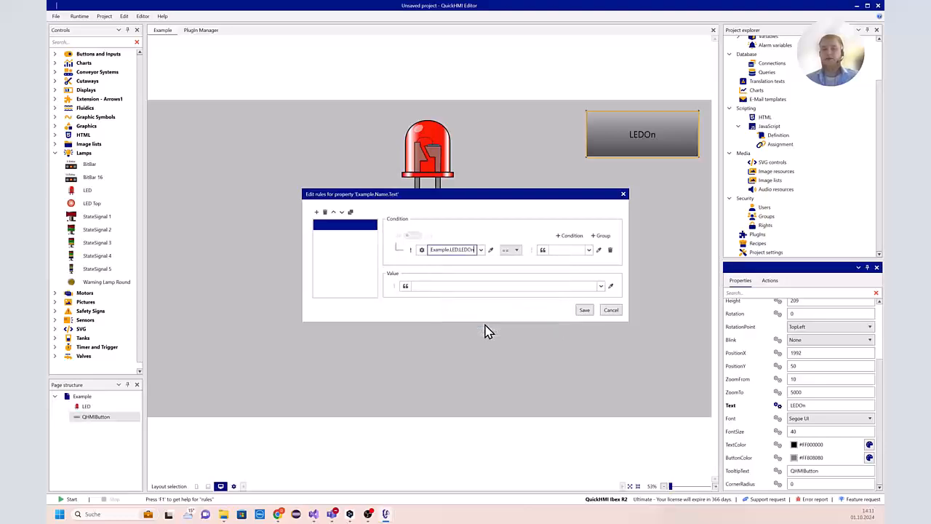
left_click(575, 249)
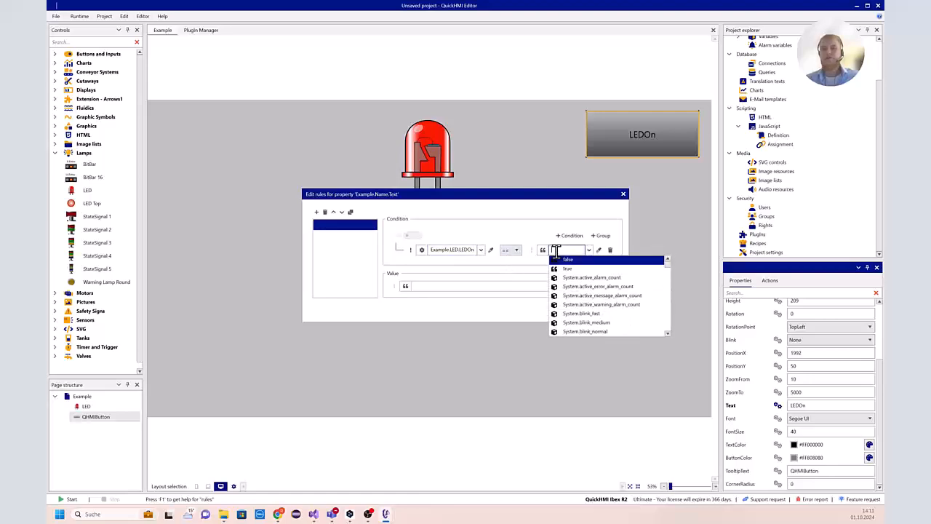
left_click(569, 269)
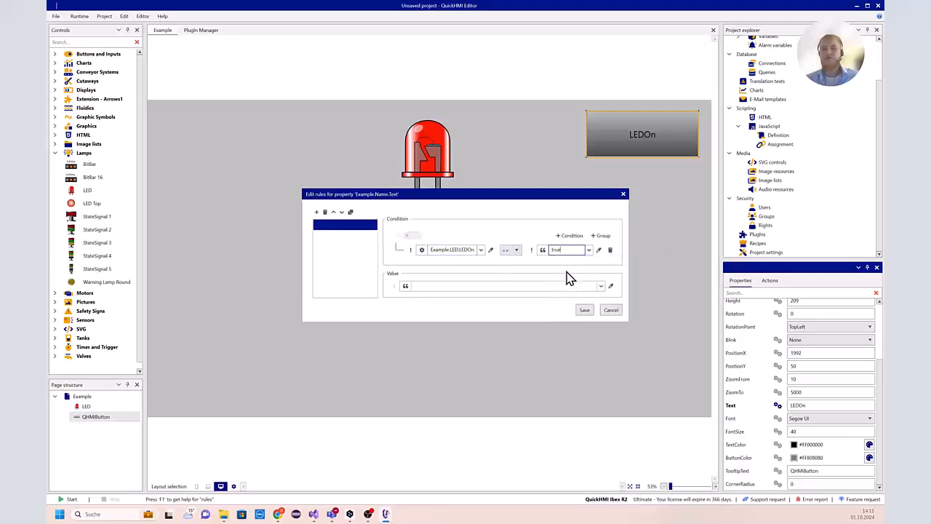
Set the rule's value to LEDisON and save the Text property rules
left_click(473, 285)
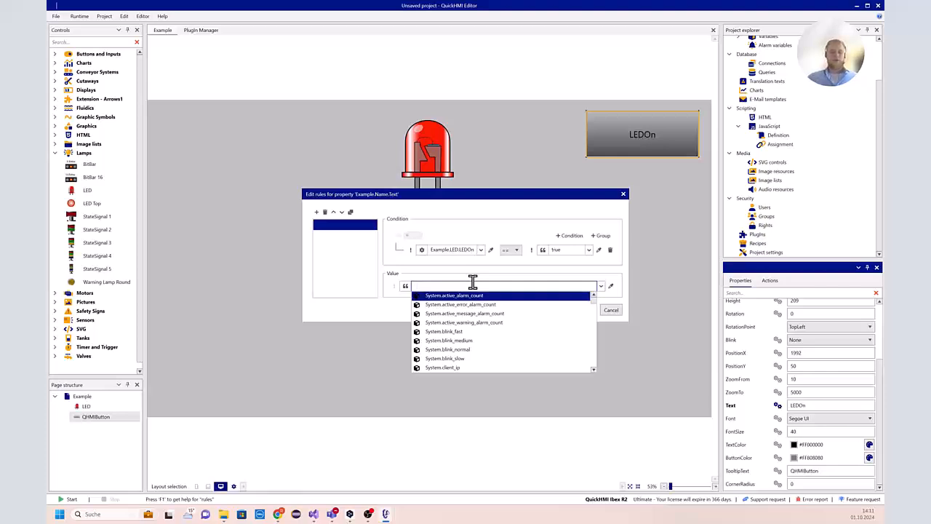
type("t")
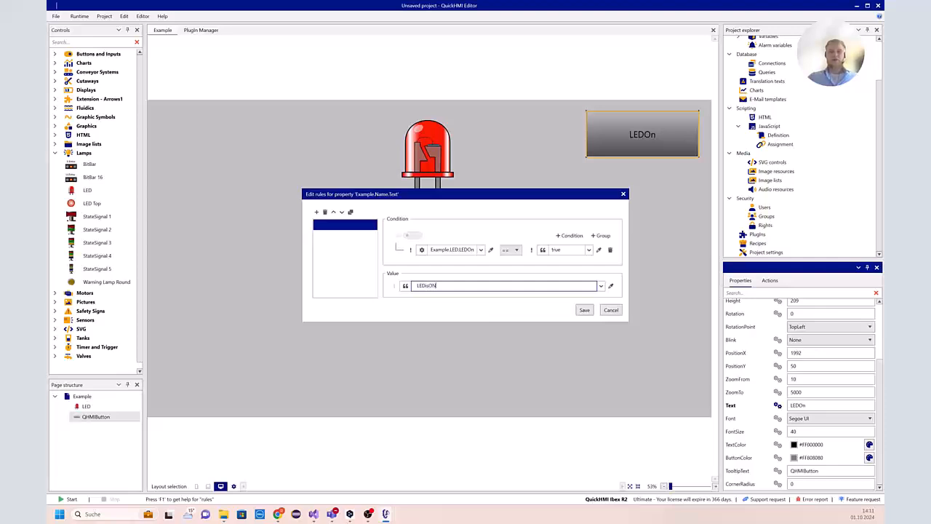
left_click(583, 311)
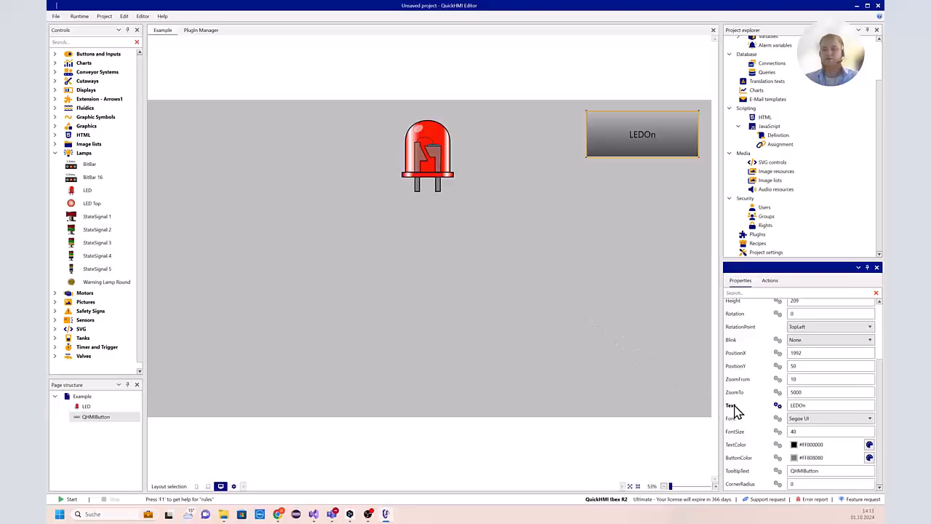
Add a second rule without a condition to the button's Text property, set its value to LEDisOFF, and save
left_click(777, 406)
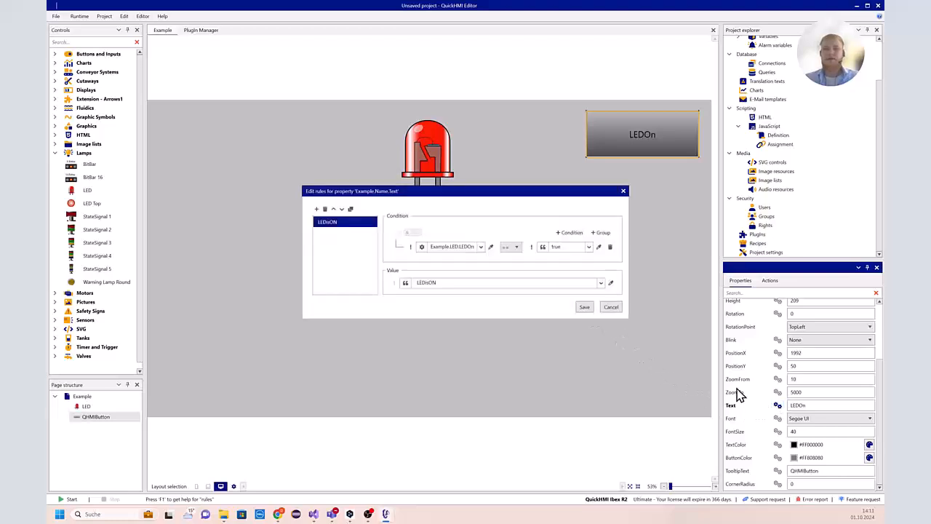
left_click(317, 209)
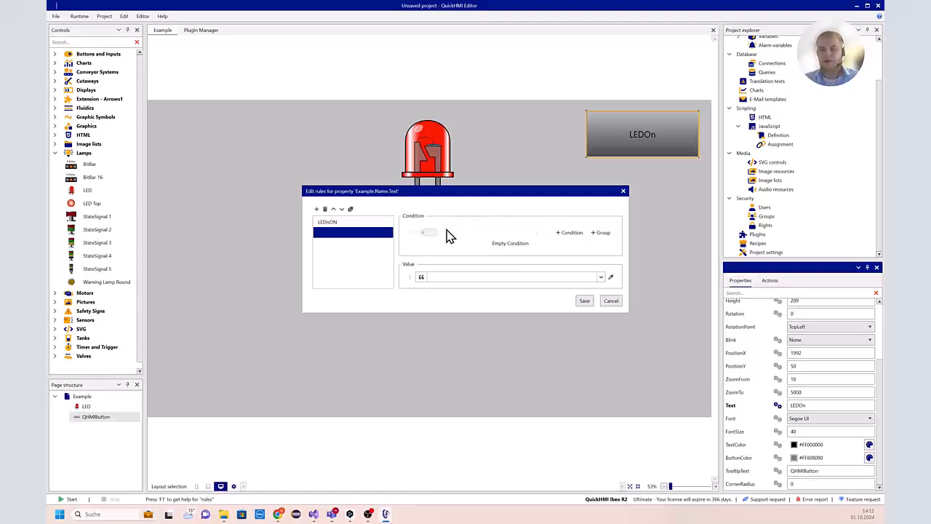
left_click(365, 232)
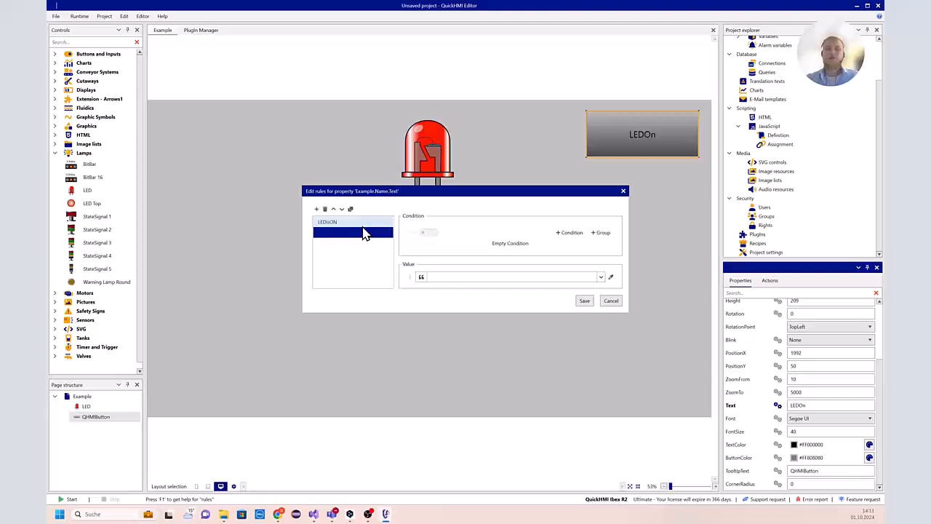
left_click(363, 229)
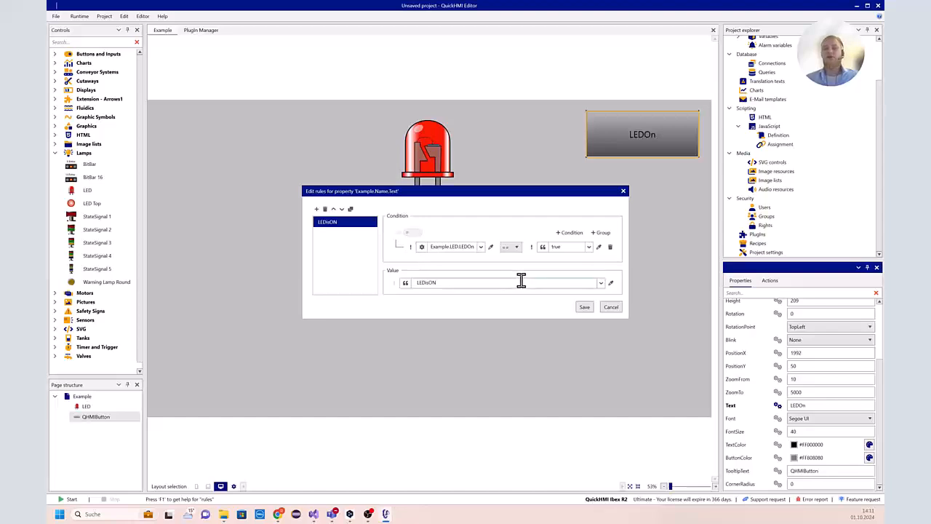
left_click(338, 238)
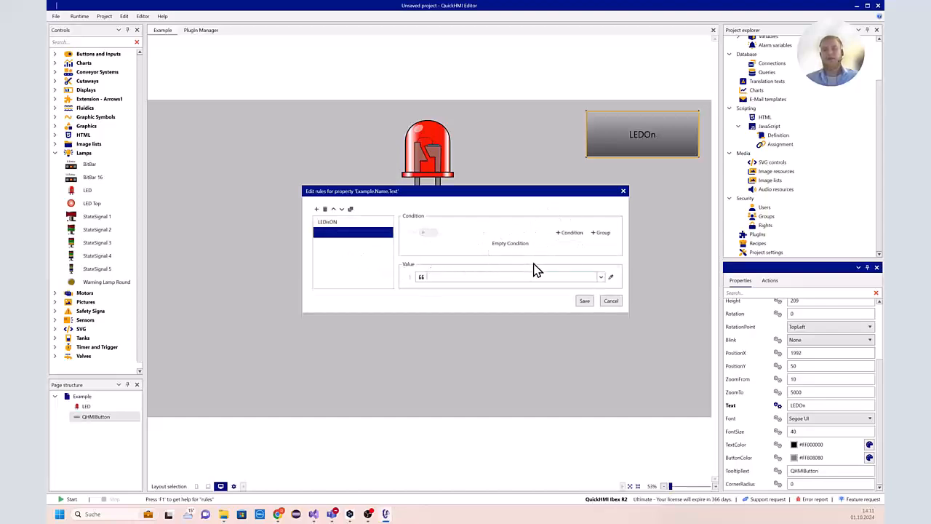
left_click(508, 276)
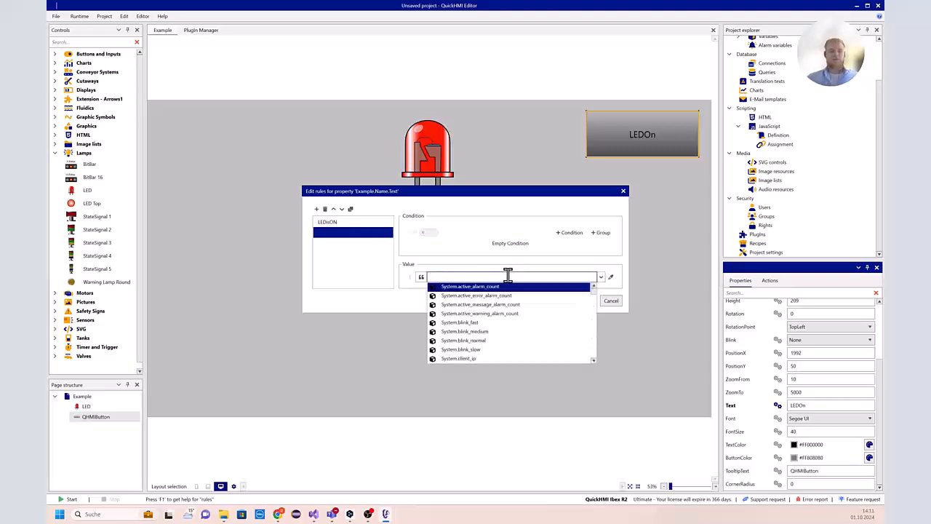
type("LED")
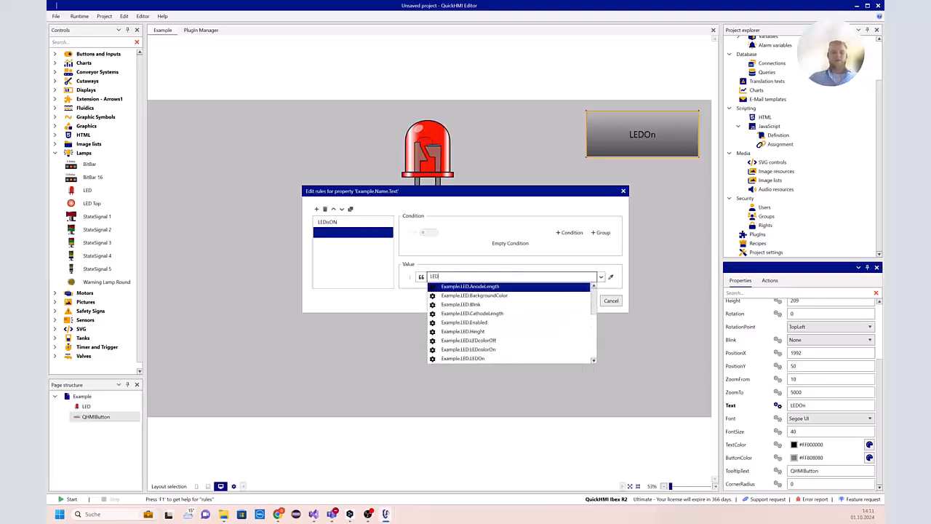
type("isOFF")
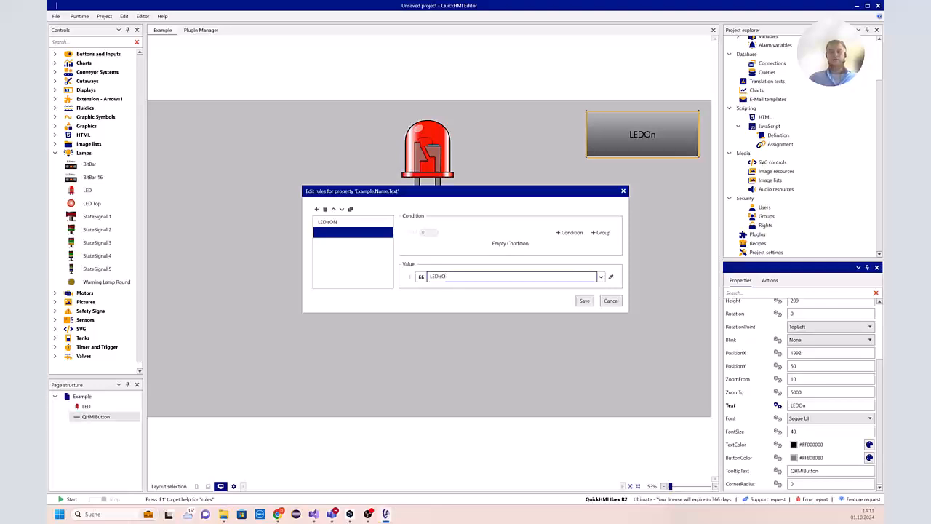
left_click(582, 302)
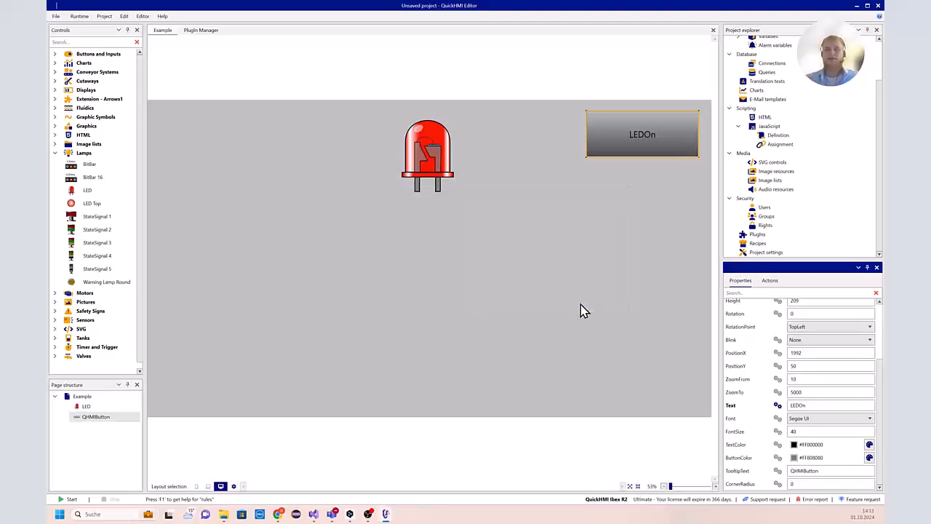
Run the project in the Google Chrome web viewer, toggle the LED repeatedly to test the button's text rules, and stop the runtime
left_click(80, 16)
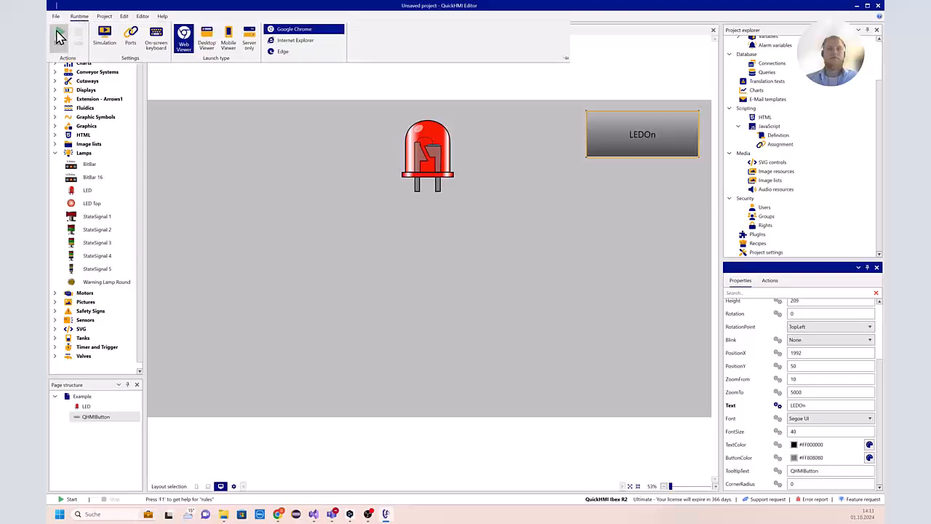
left_click(59, 37)
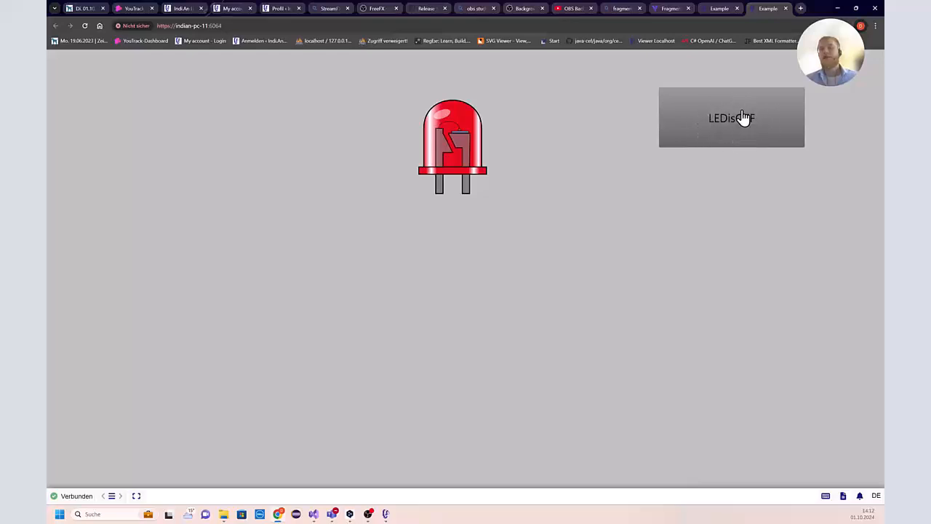
left_click(746, 138)
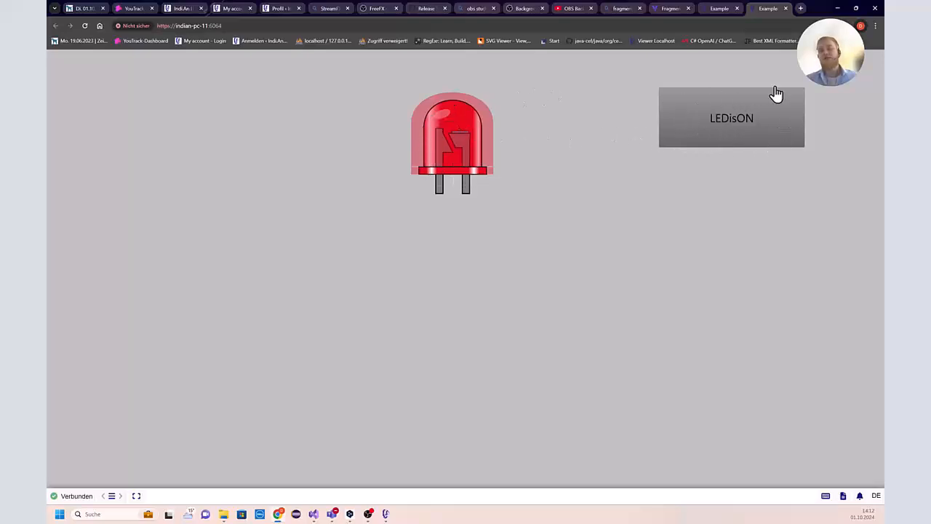
left_click(754, 138)
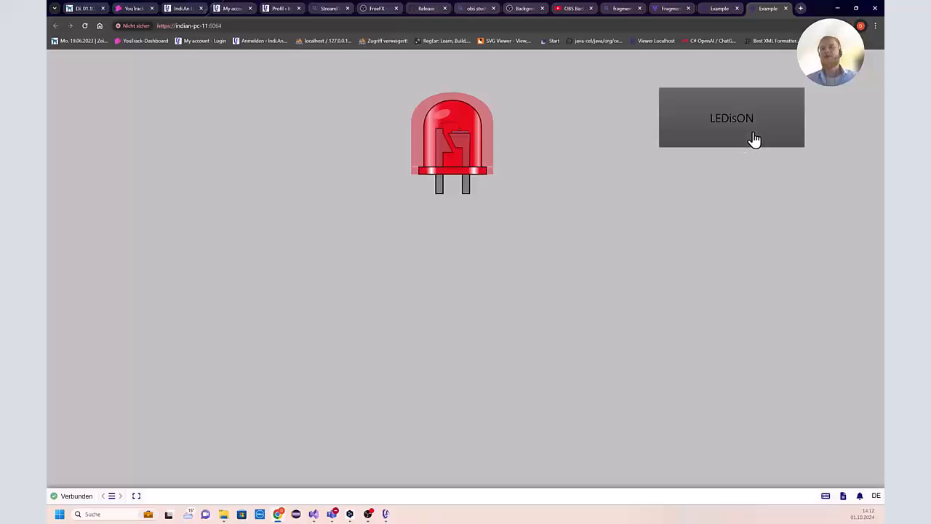
left_click(754, 138)
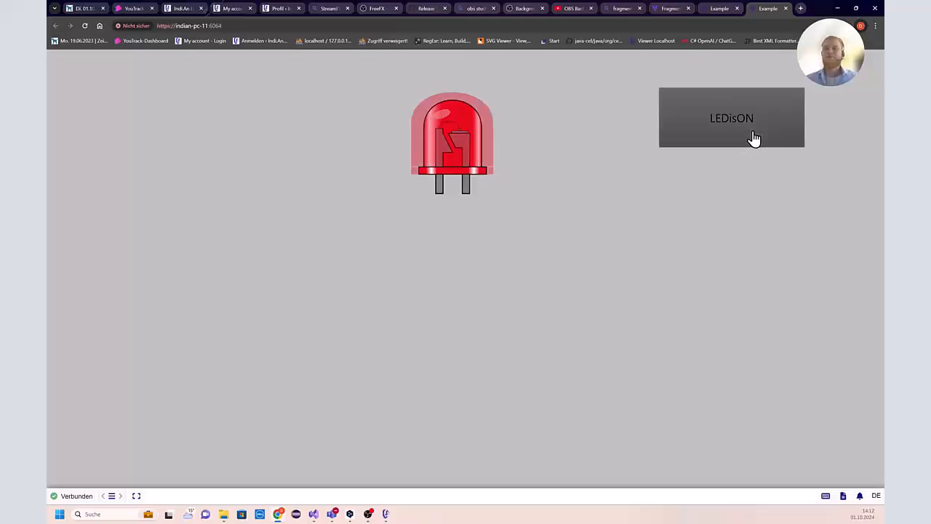
left_click(755, 138)
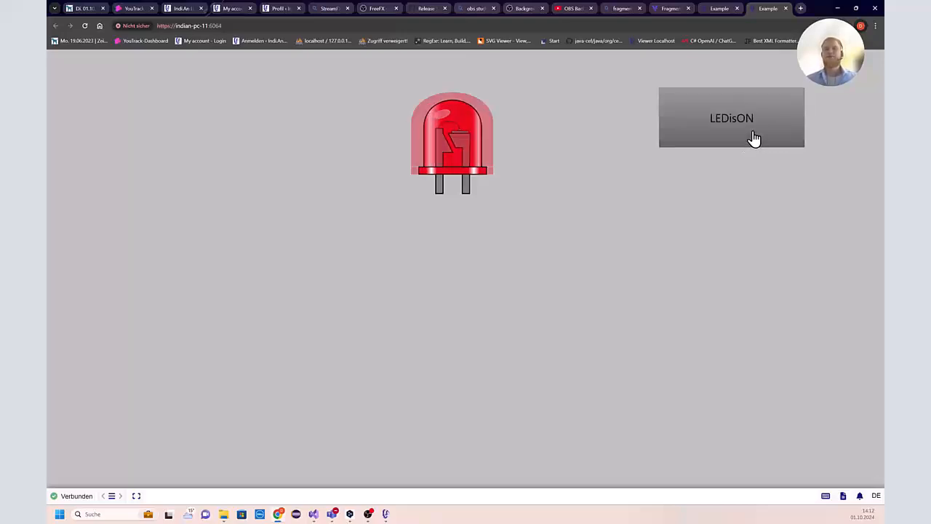
left_click(837, 8)
left_click(361, 286)
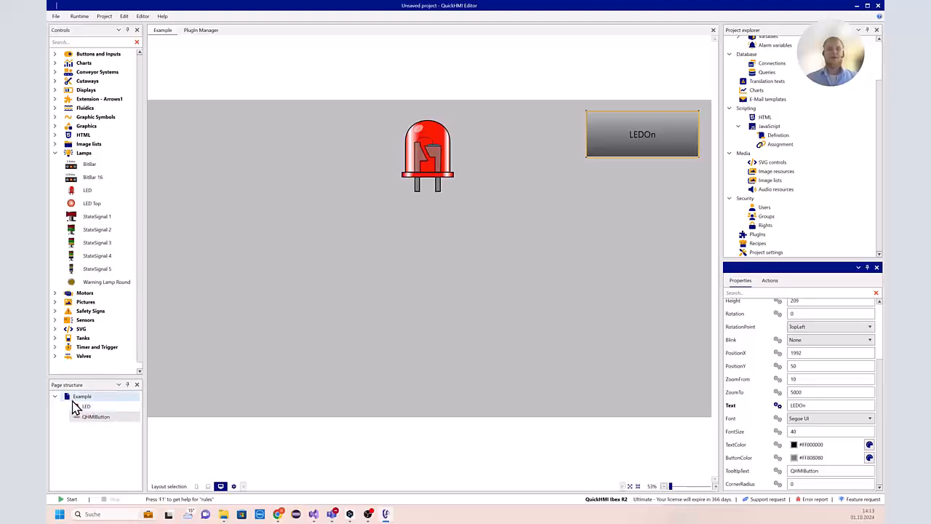
Move the LED into a new group named Controls1 in the page structure
left_click(115, 406)
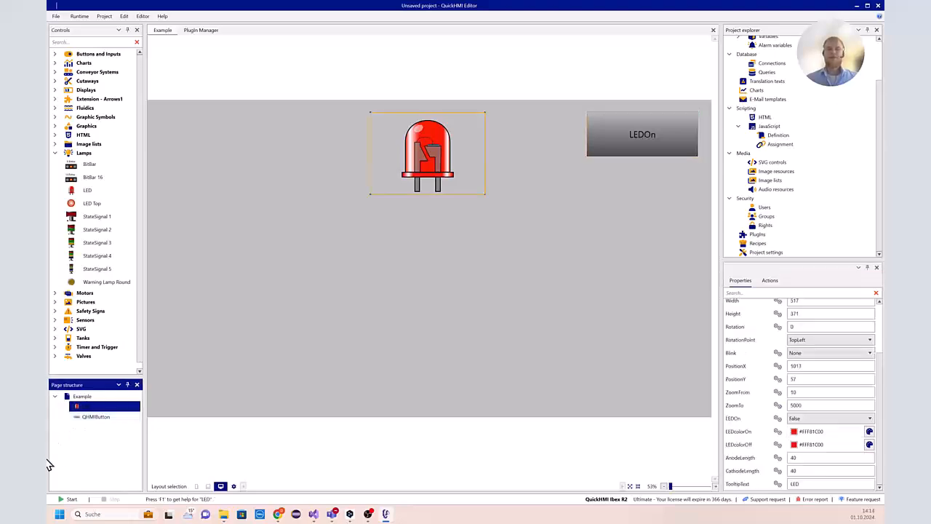
left_click(95, 416)
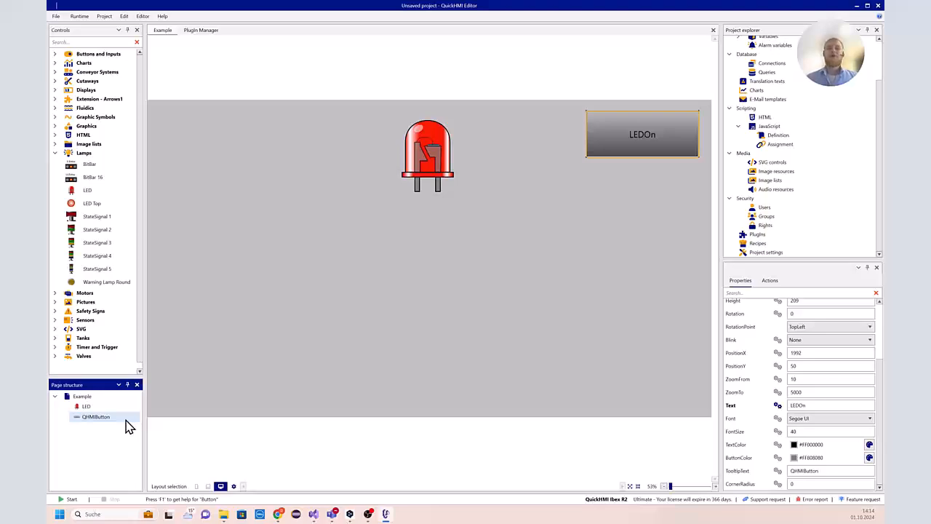
left_click(105, 399)
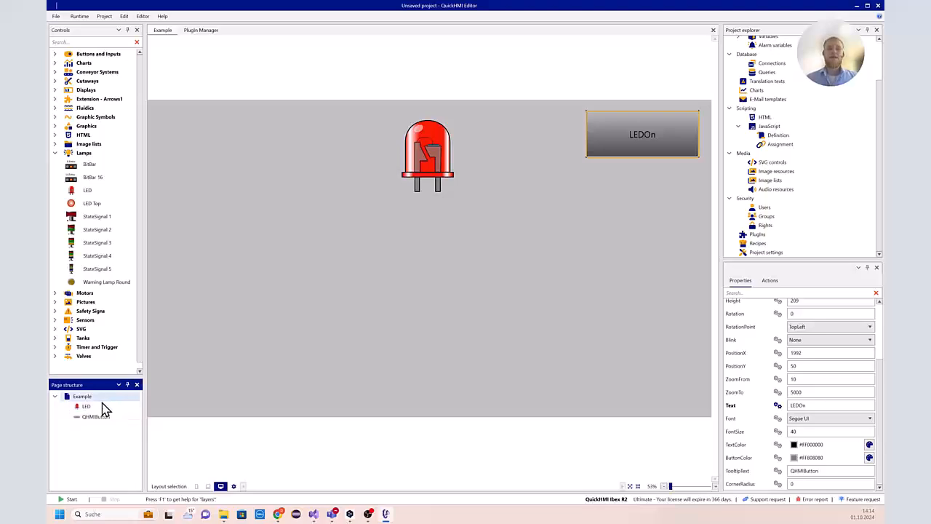
left_click(100, 409)
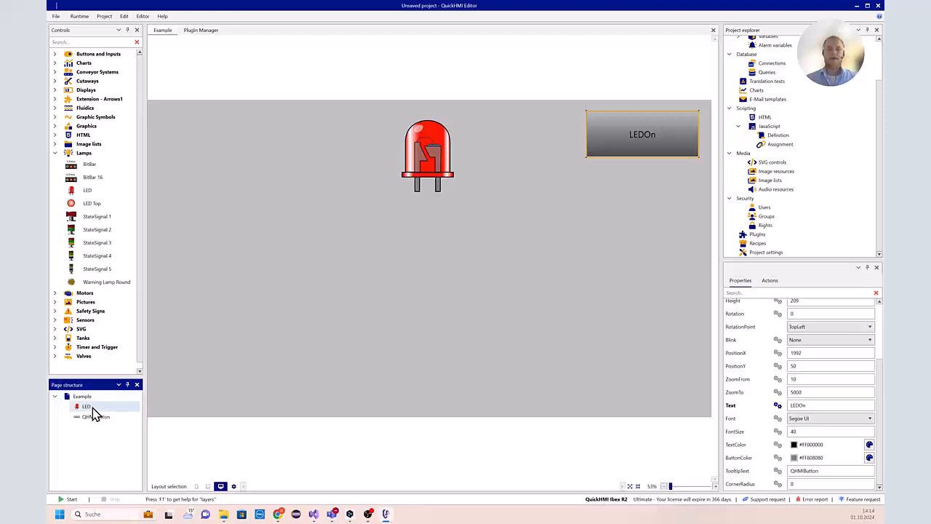
right_click(94, 413)
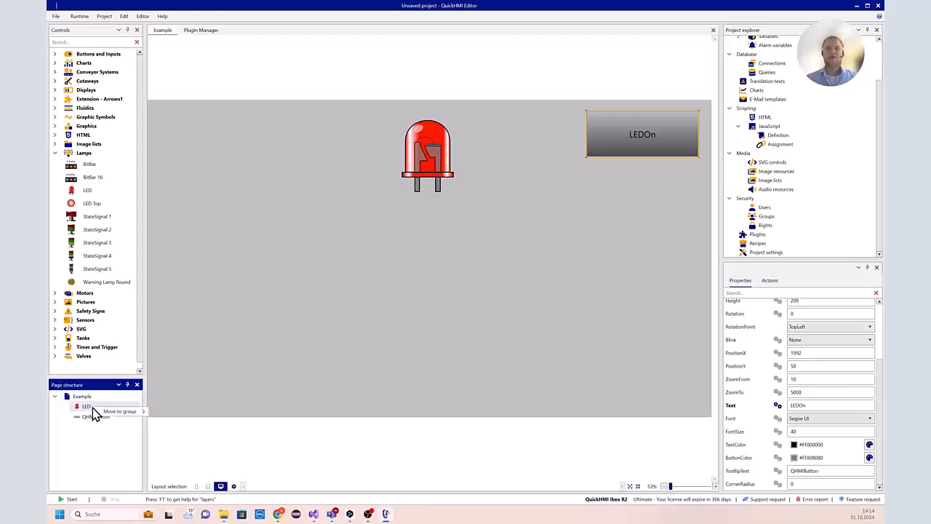
mouse_move(102, 414)
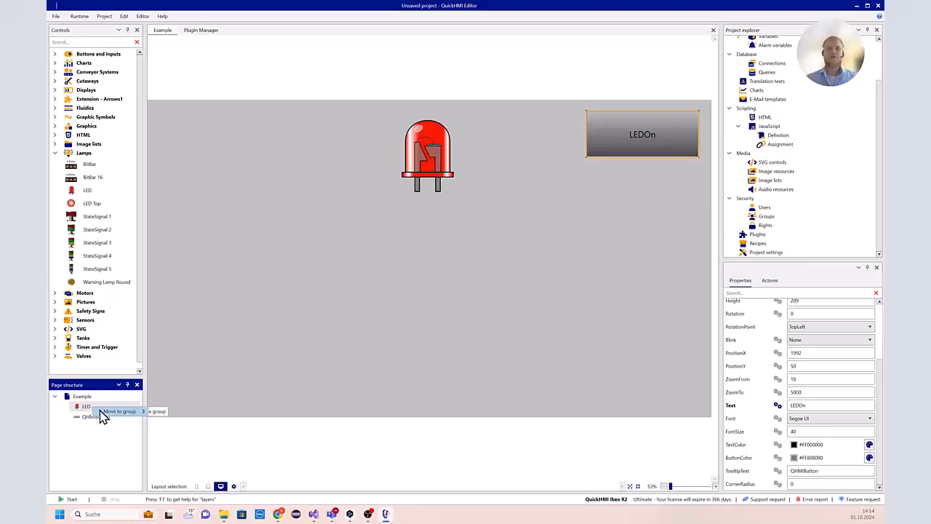
left_click(159, 413)
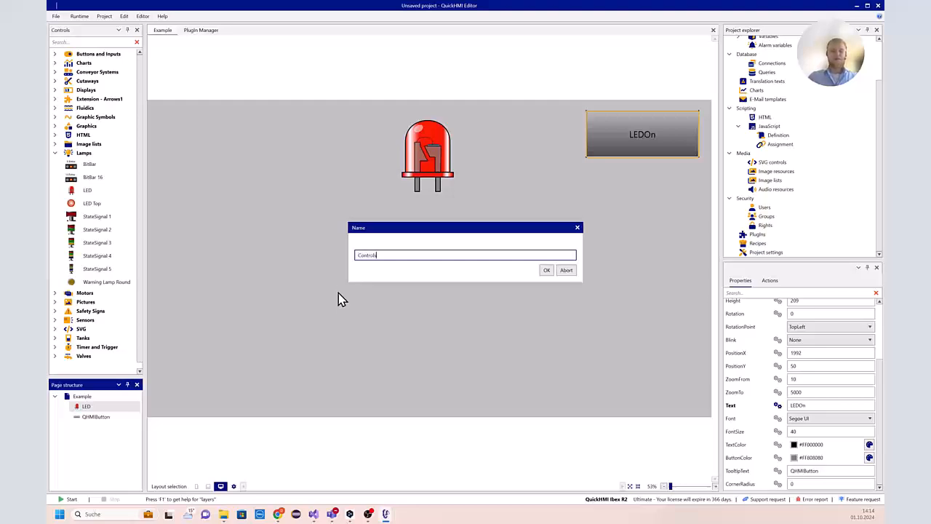
left_click(547, 271)
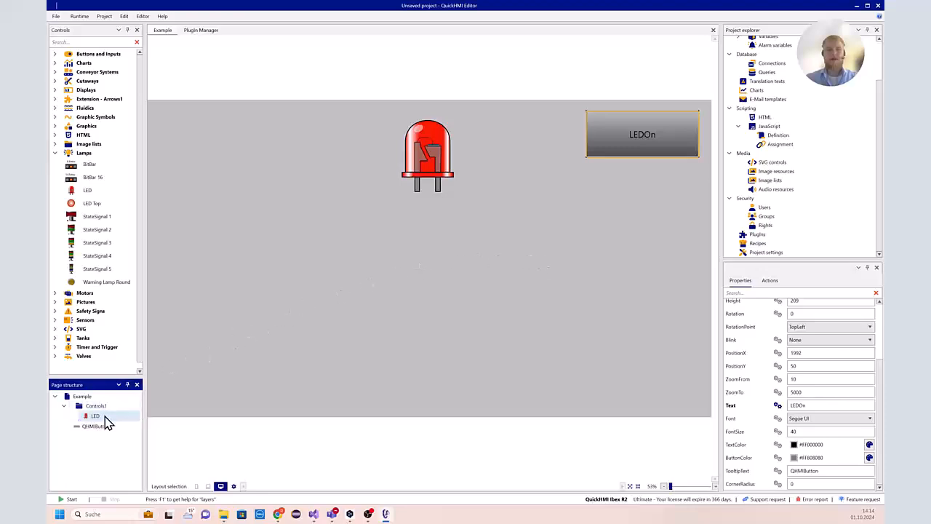
Move the QHMIButton into the existing Controls1 group
left_click(106, 417)
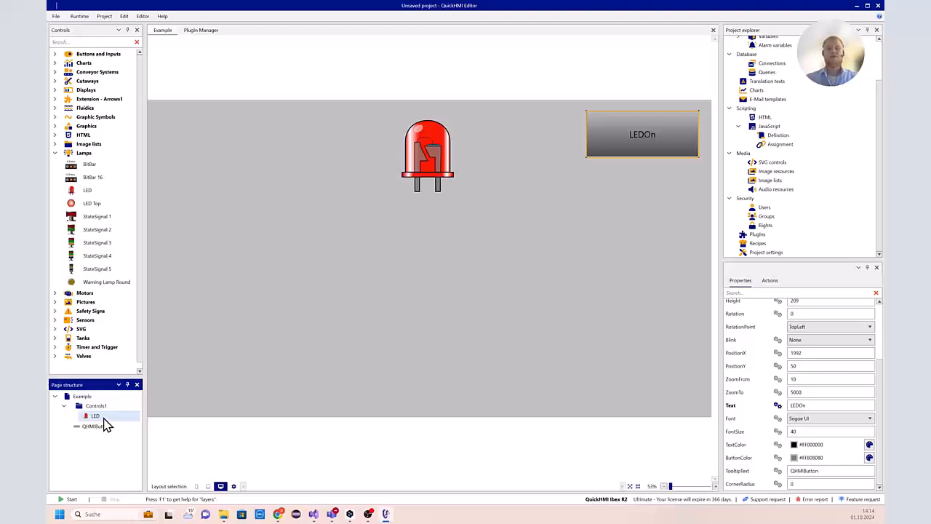
left_click(105, 426)
right_click(106, 430)
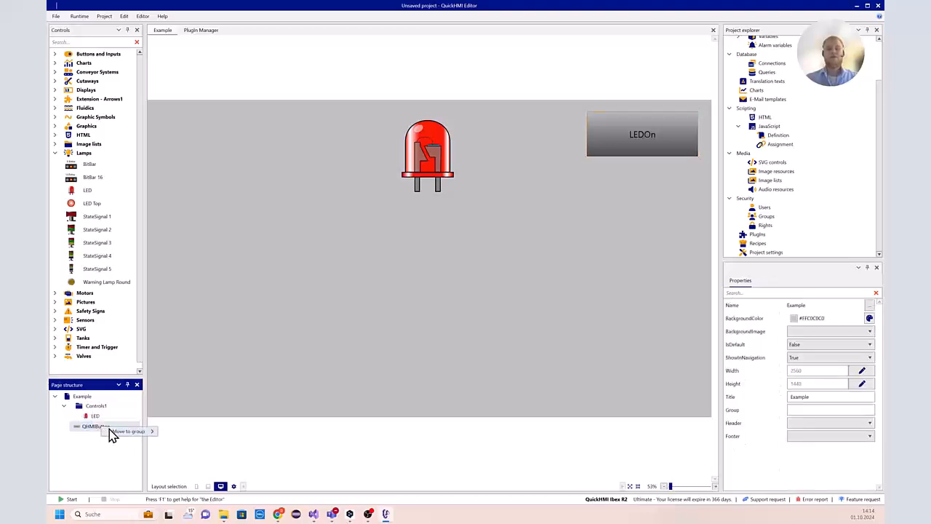
mouse_move(110, 432)
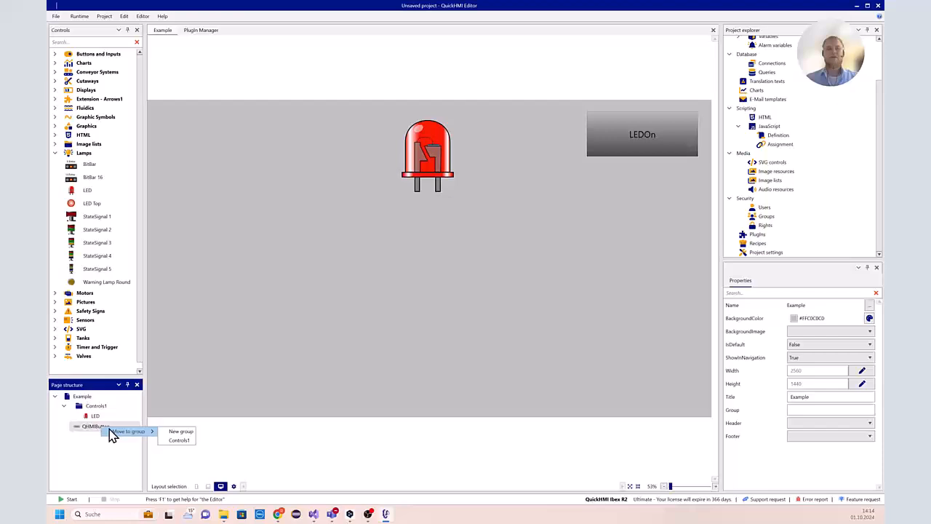
left_click(180, 440)
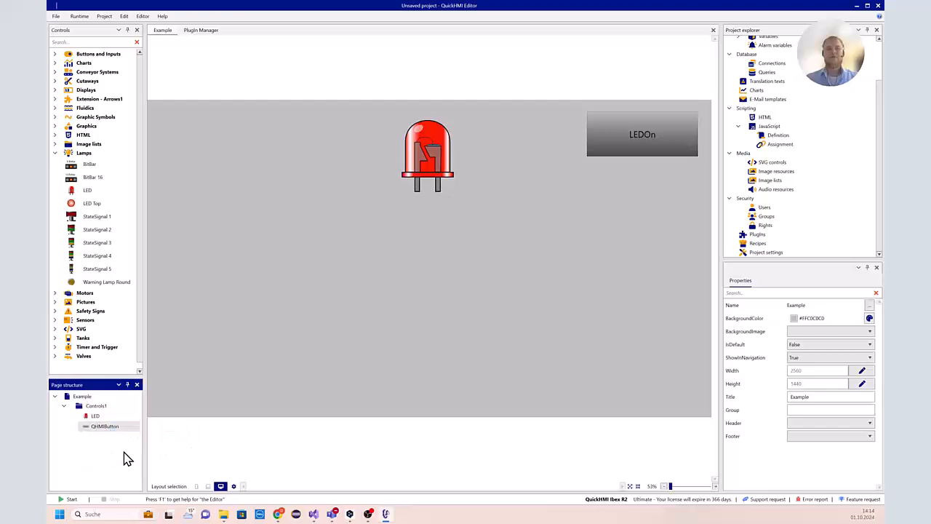
Select the whole Controls1 group and shift its elements slightly left and down, placing the button at about X 1944, Y 66
left_click(99, 407)
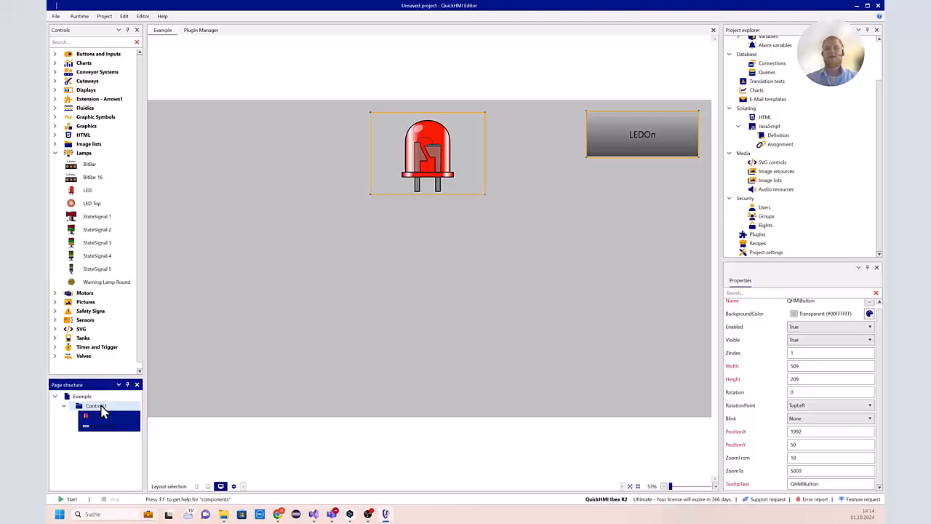
mouse_move(409, 173)
left_mouse_down()
mouse_move(327, 218)
mouse_move(202, 185)
mouse_move(425, 179)
mouse_move(404, 177)
left_mouse_up()
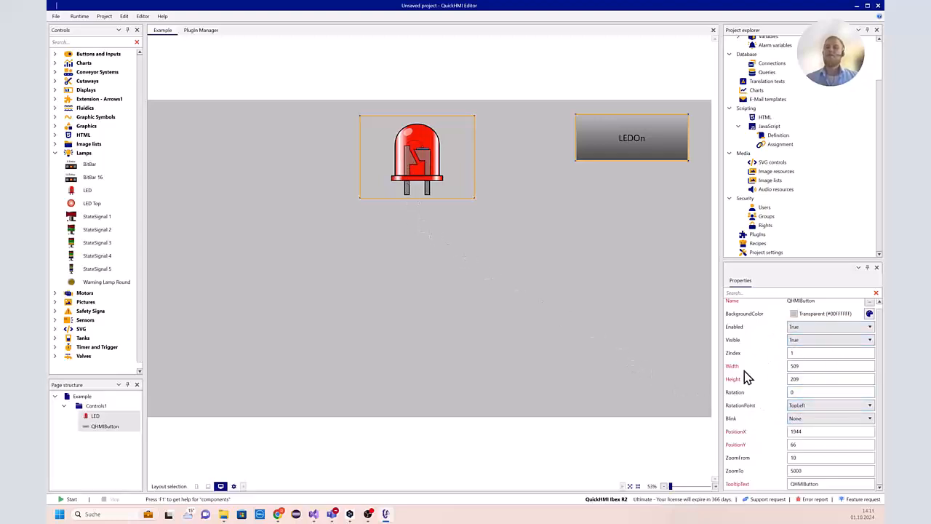
scroll(801, 364, "up", 1)
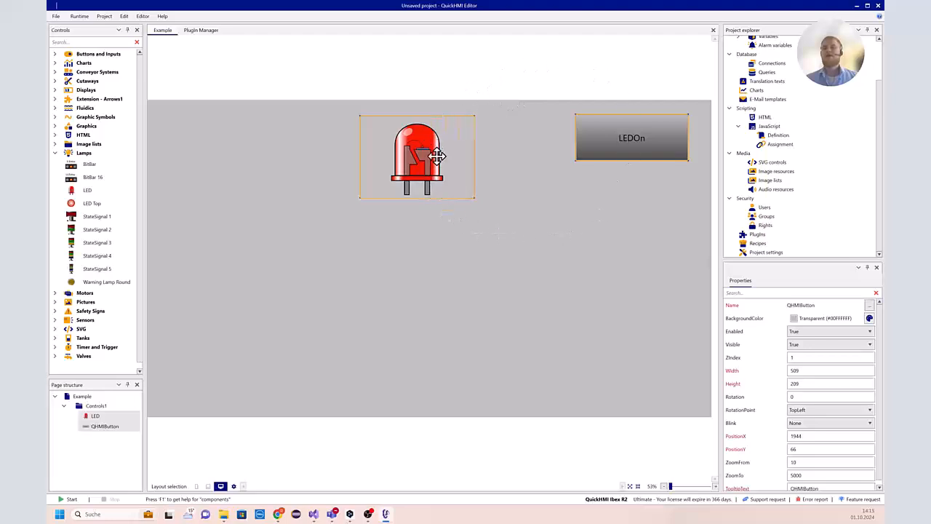
Select the LED and the button individually, and select both together with a selection frame to compare their properties
left_click(557, 218)
left_click(457, 174)
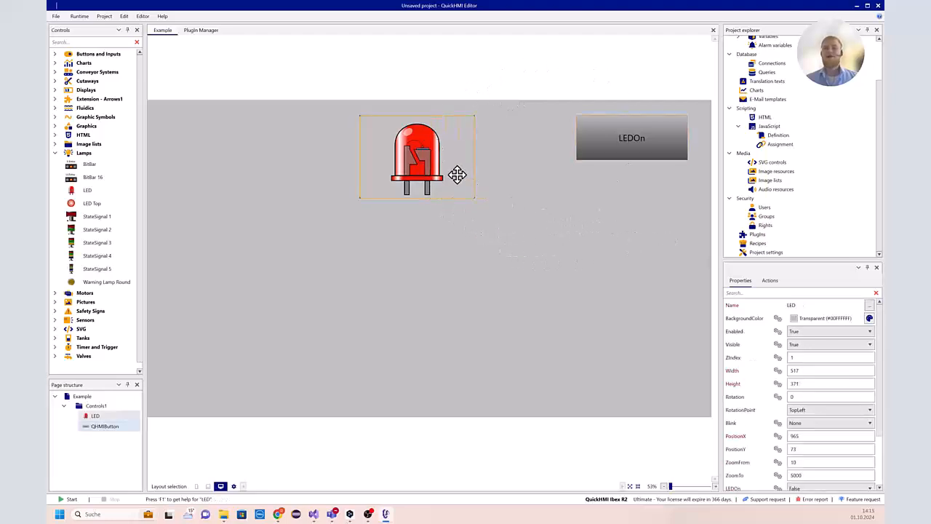
left_click(608, 135)
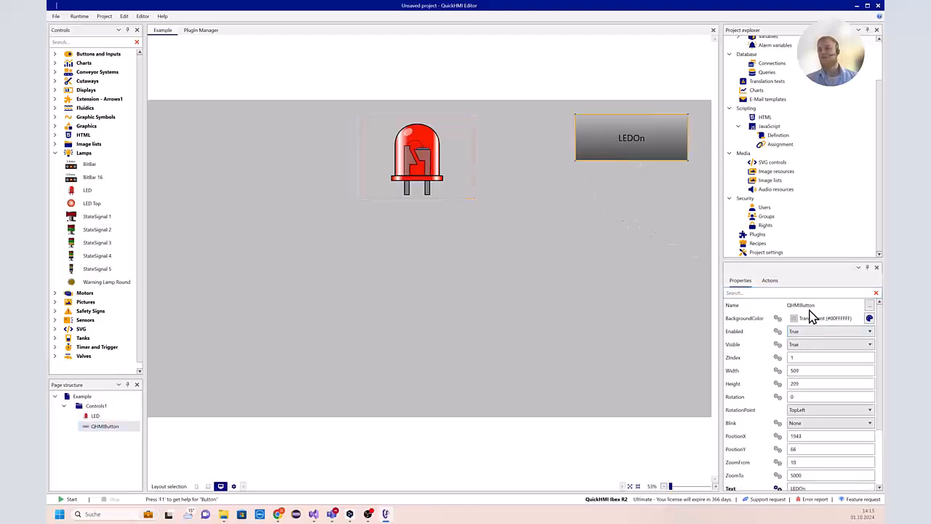
left_click_drag(702, 100, 293, 220)
left_click(167, 409)
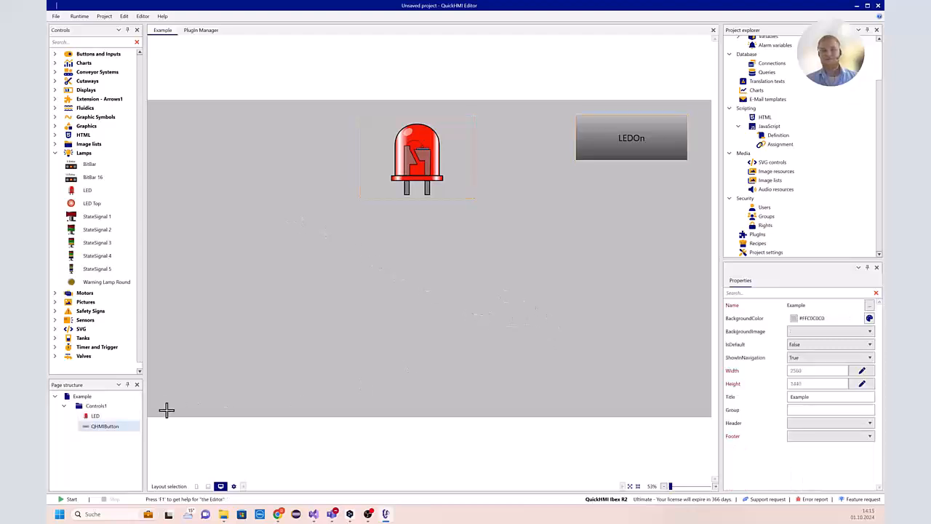
left_click_drag(706, 105, 313, 264)
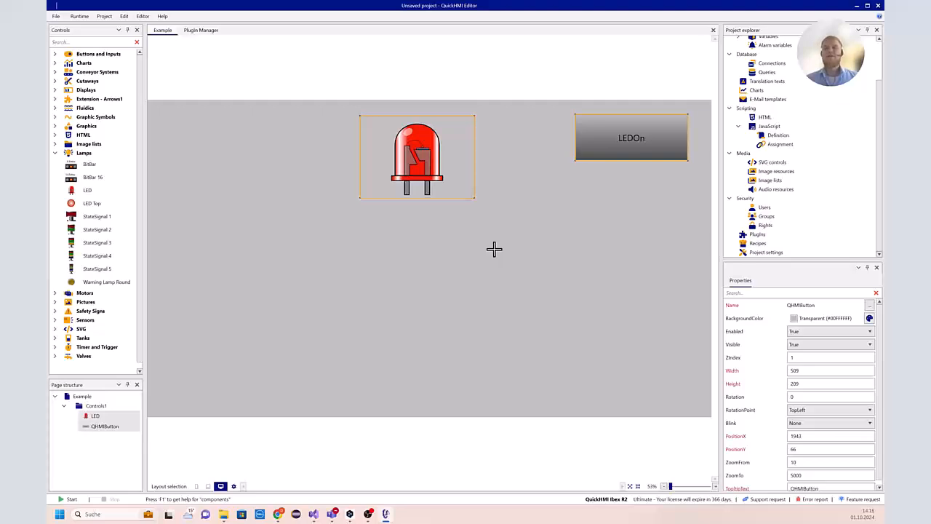
Add a new page of type Page named Page2 to the project
scroll(770, 156, "up", 2)
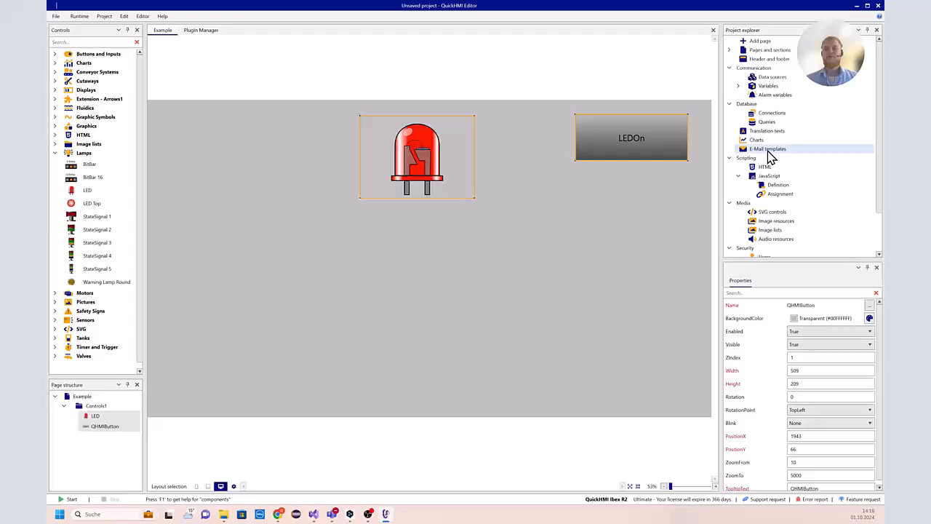
left_click(760, 41)
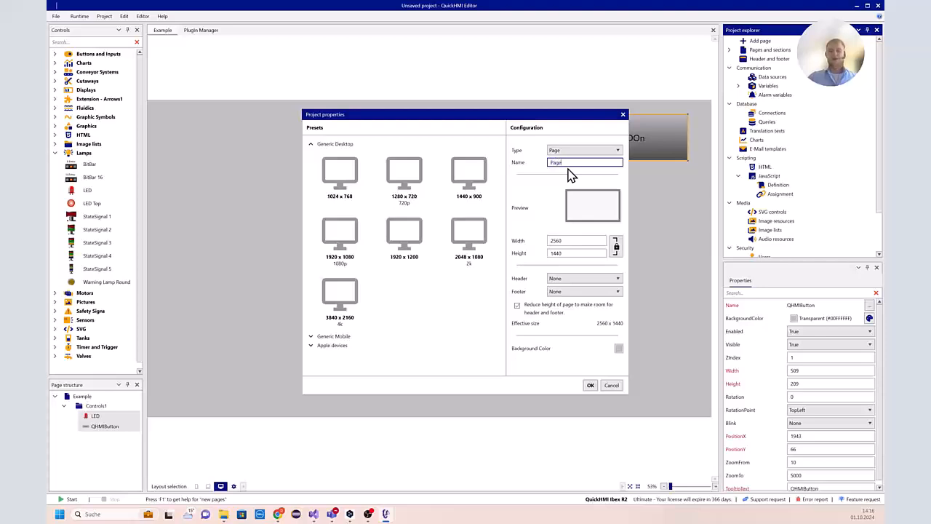
type("2")
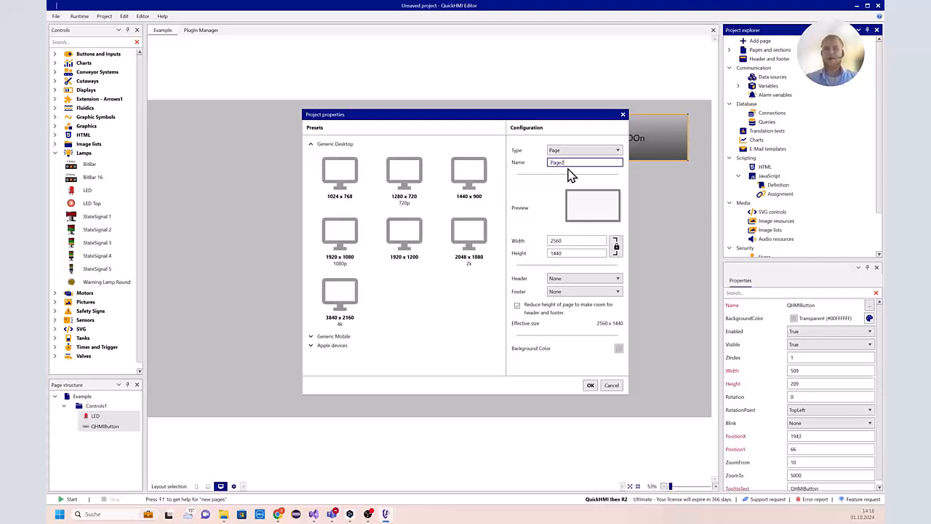
left_click(569, 154)
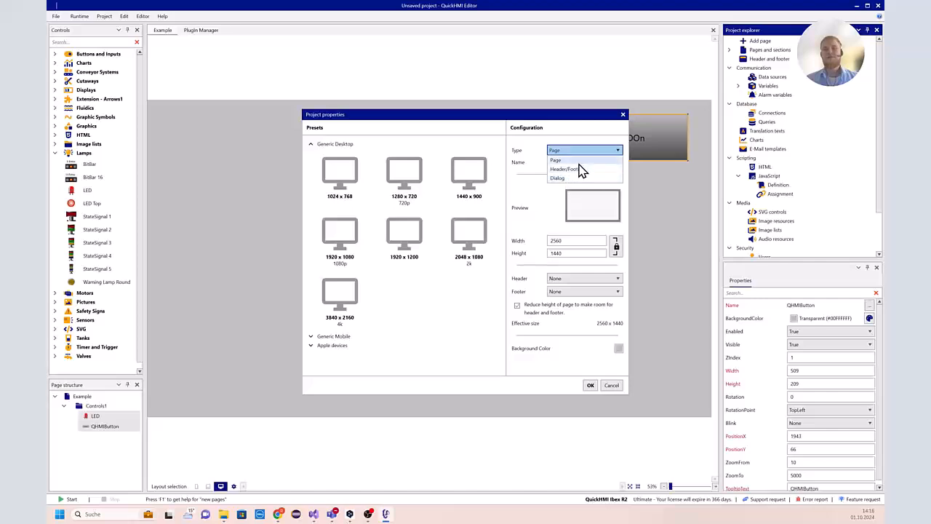
left_click(579, 163)
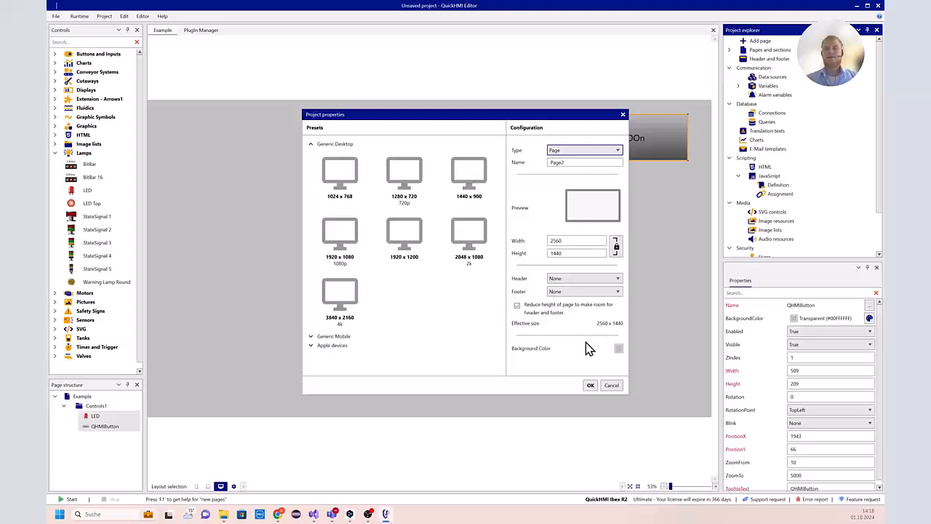
left_click(592, 386)
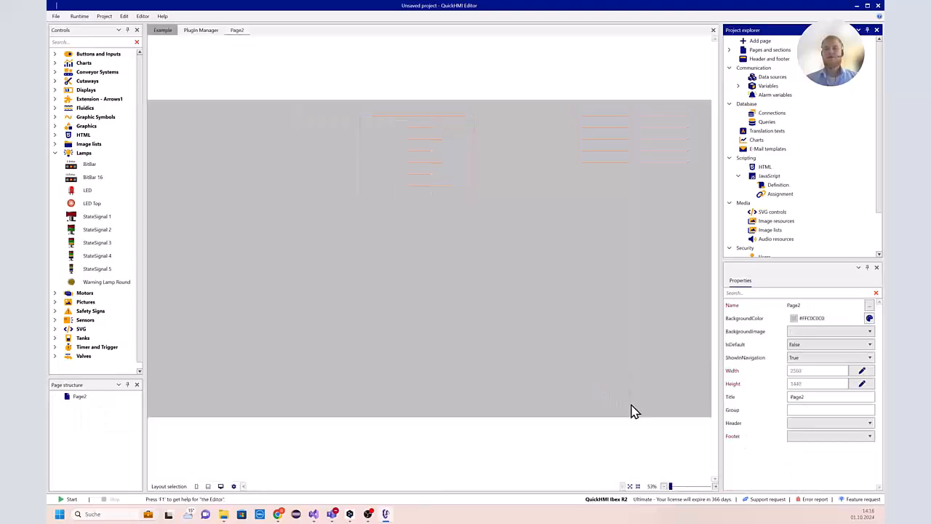
Expand the project's page list and switch between the Example and Page2 pages, finishing on Example
left_click(730, 51)
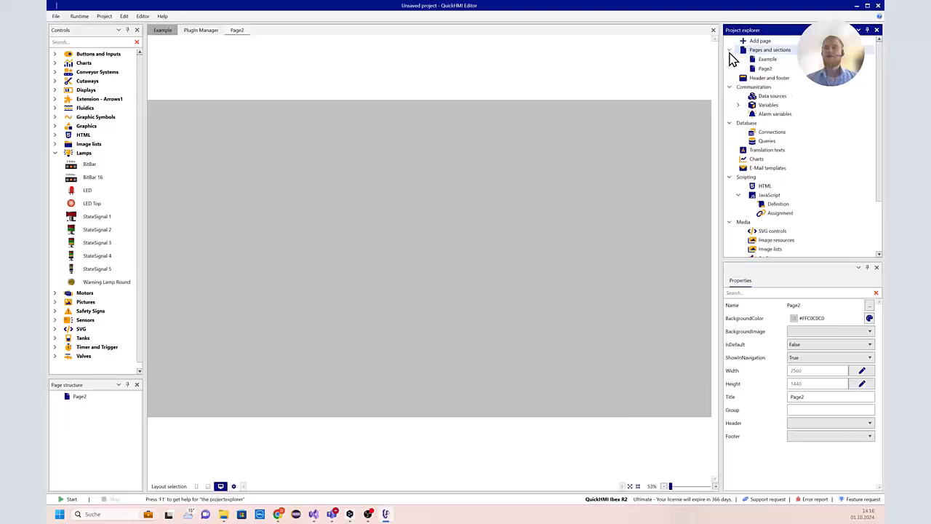
double_click(781, 62)
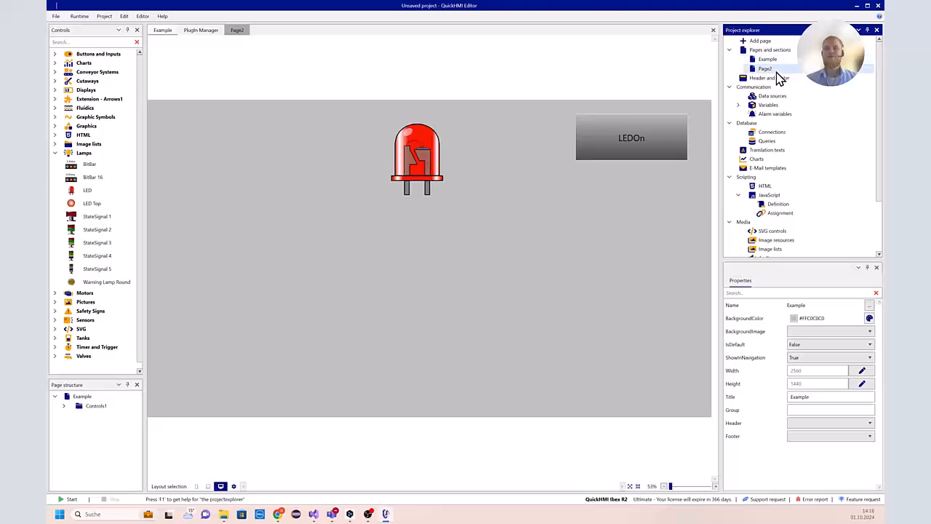
double_click(781, 69)
double_click(779, 62)
double_click(775, 71)
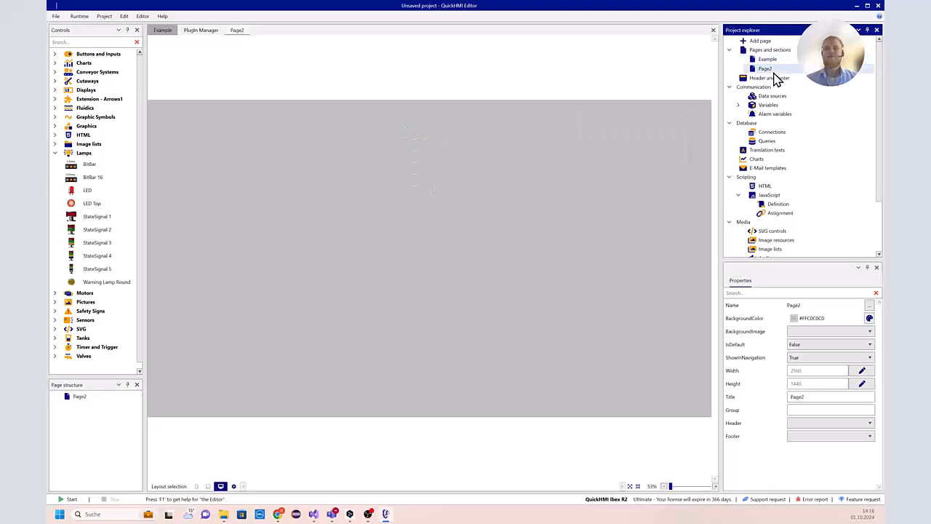
double_click(778, 60)
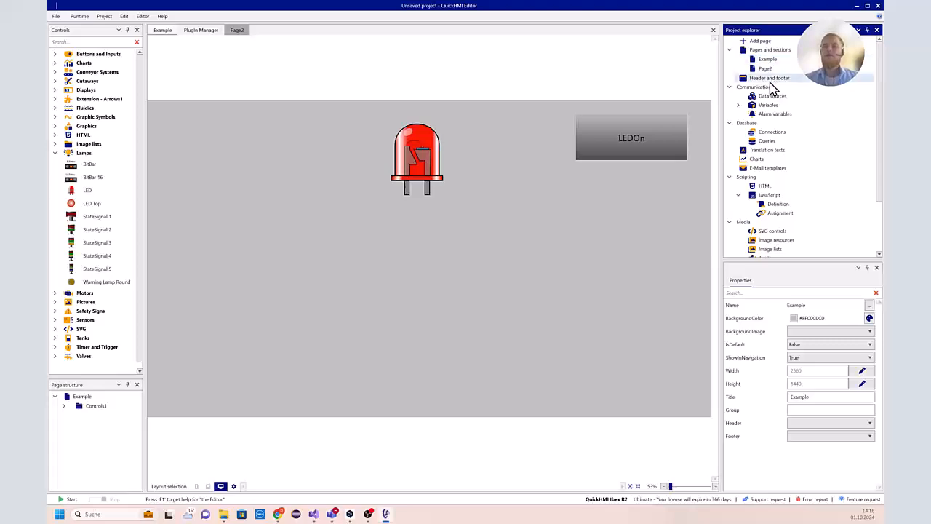
Add a new page of type Header/Footer named Header1
left_click(770, 41)
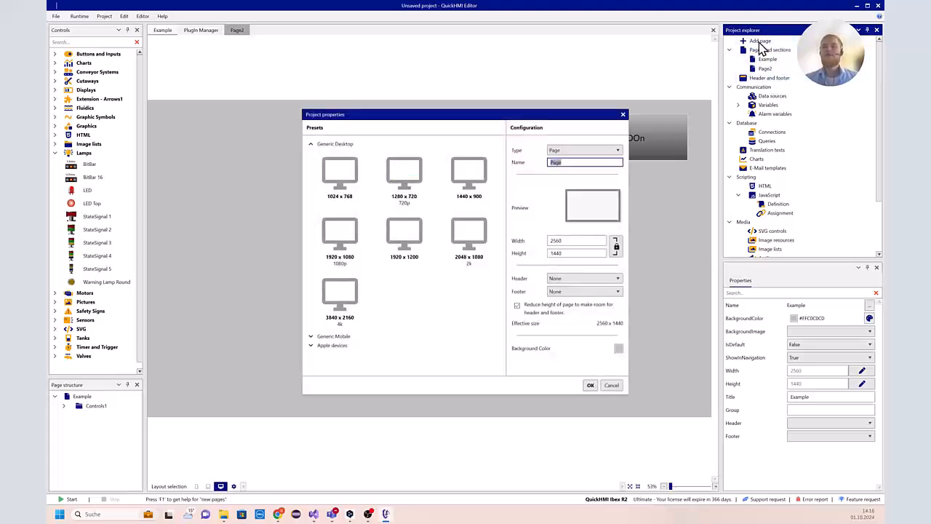
left_click(558, 151)
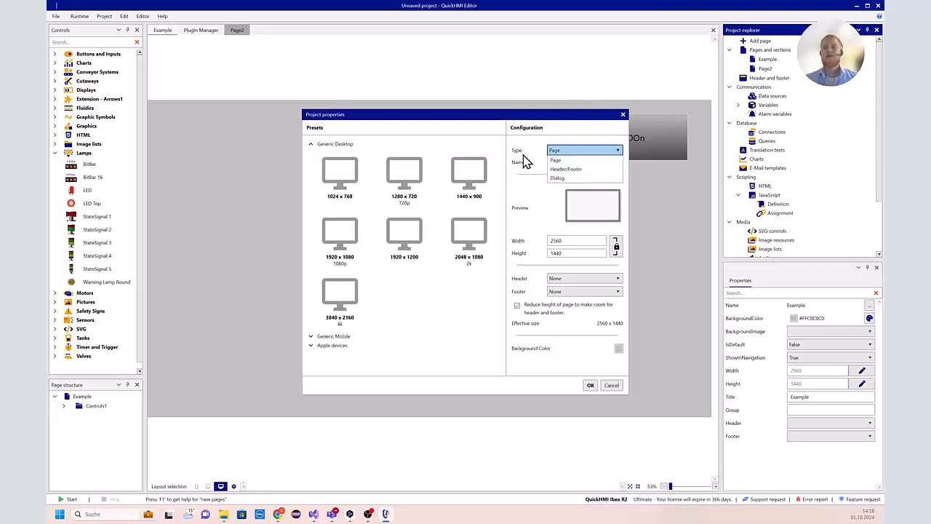
left_click(566, 169)
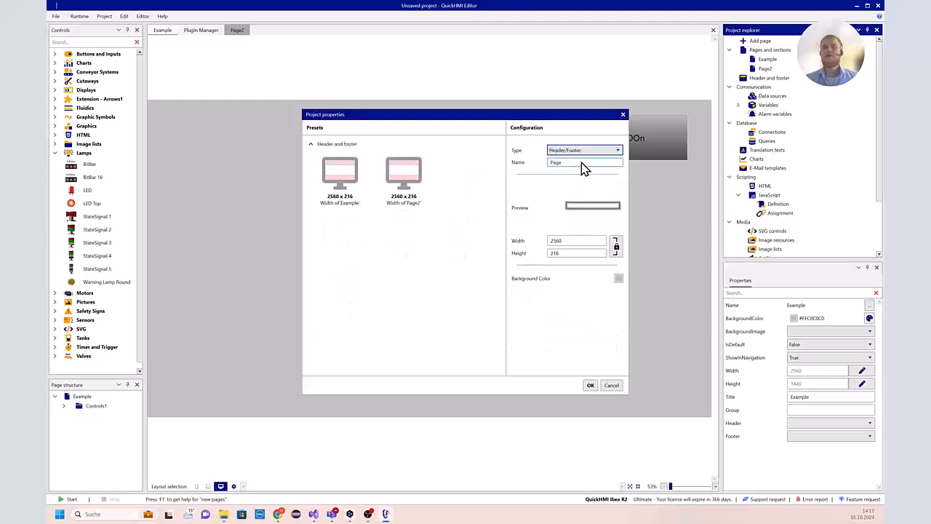
double_click(582, 164)
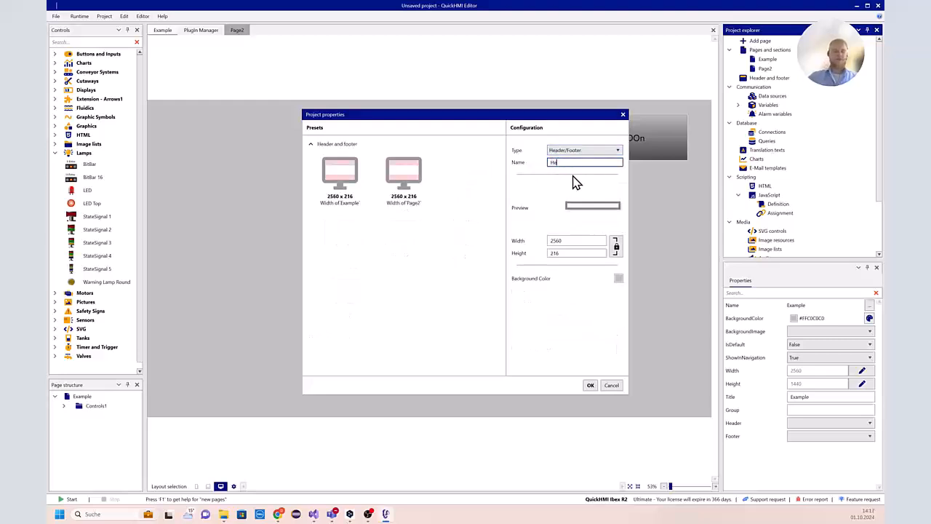
type("Header1")
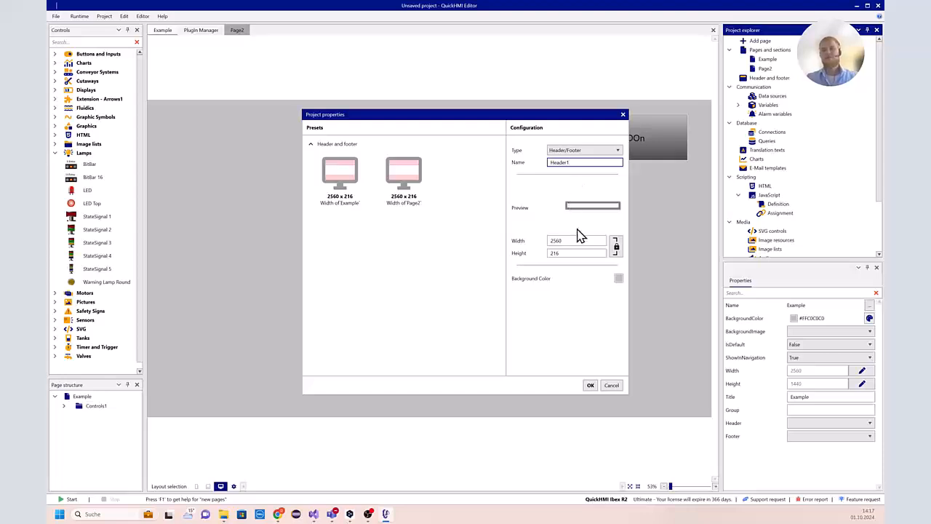
left_click(590, 386)
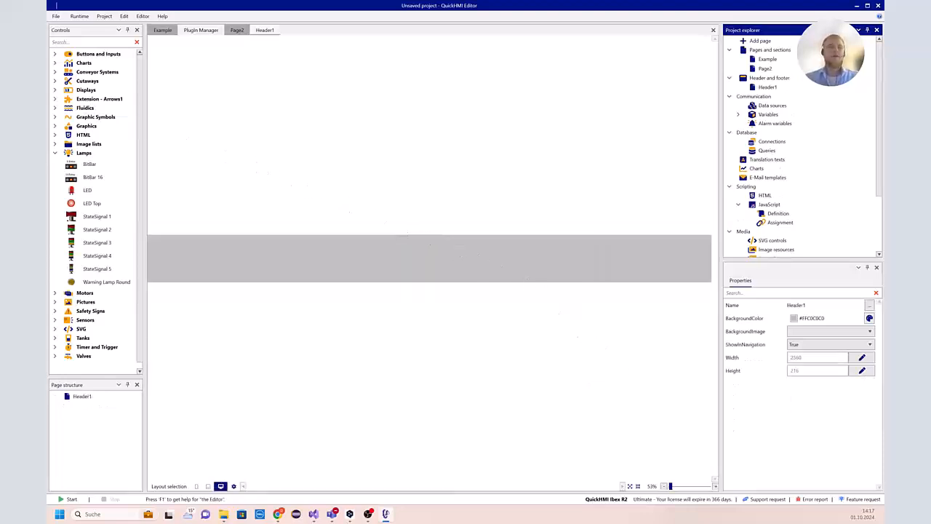
Place a button near the left end of Header1 and label it Home with font size 40
left_click(55, 55)
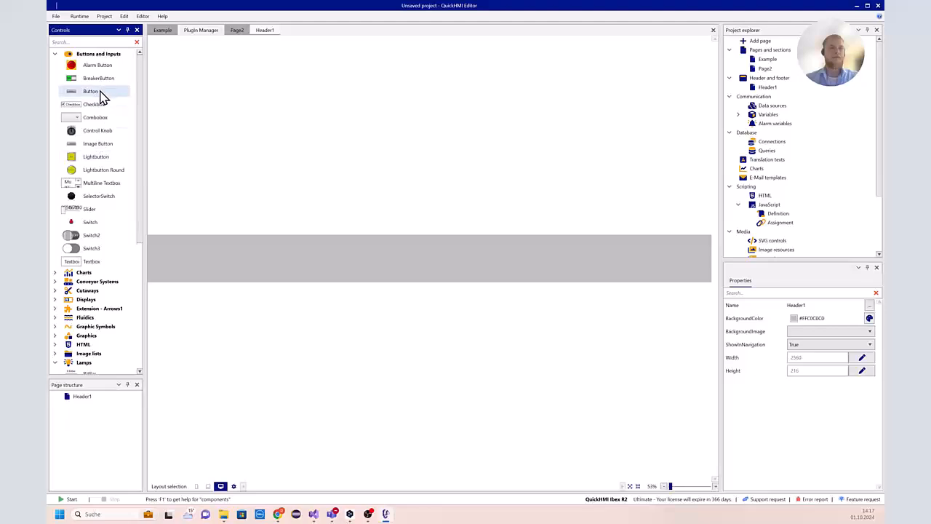
left_click_drag(101, 94, 196, 261)
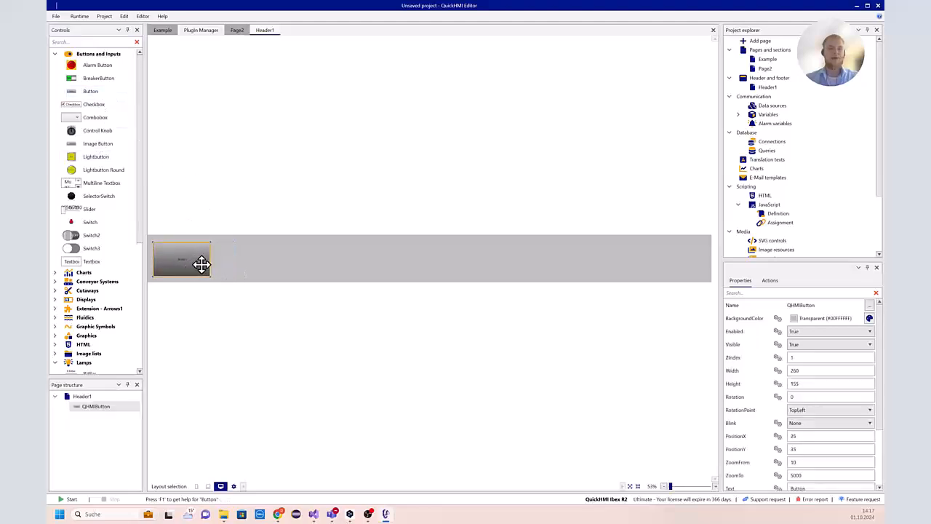
scroll(797, 393, "down", 3)
left_click(800, 406)
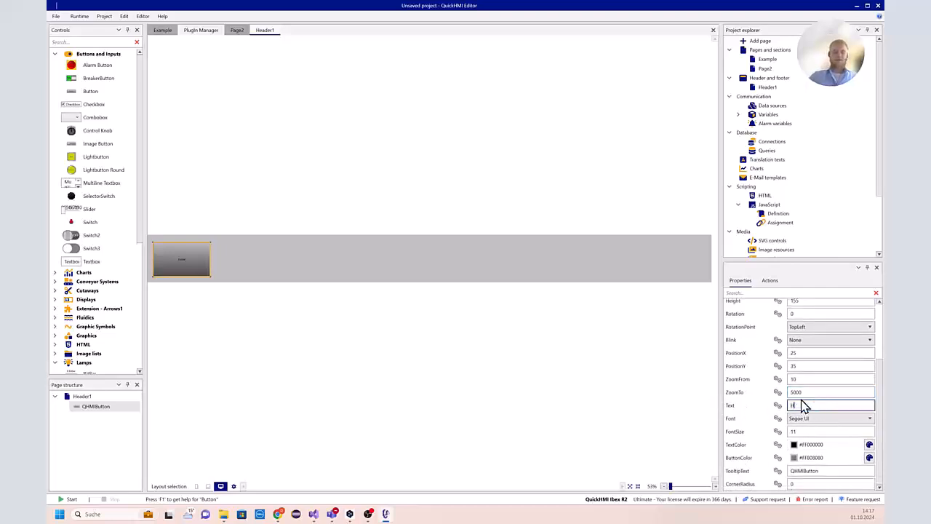
type("Home")
left_click(800, 431)
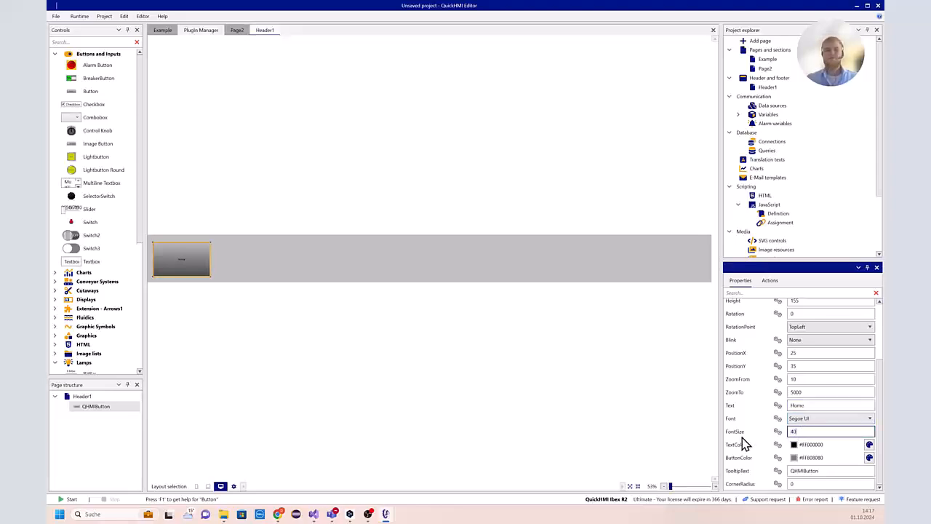
left_click(549, 391)
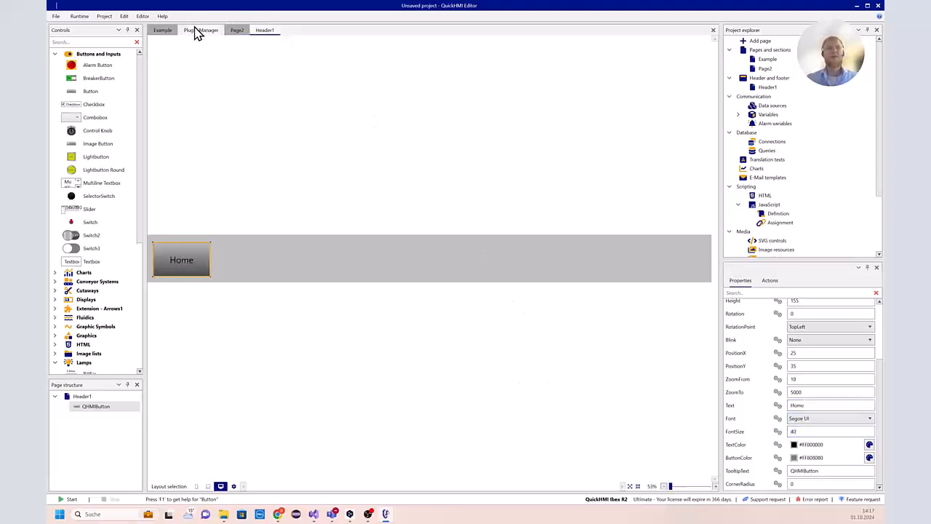
Assign Header1 as the header of the Example page
left_click(163, 31)
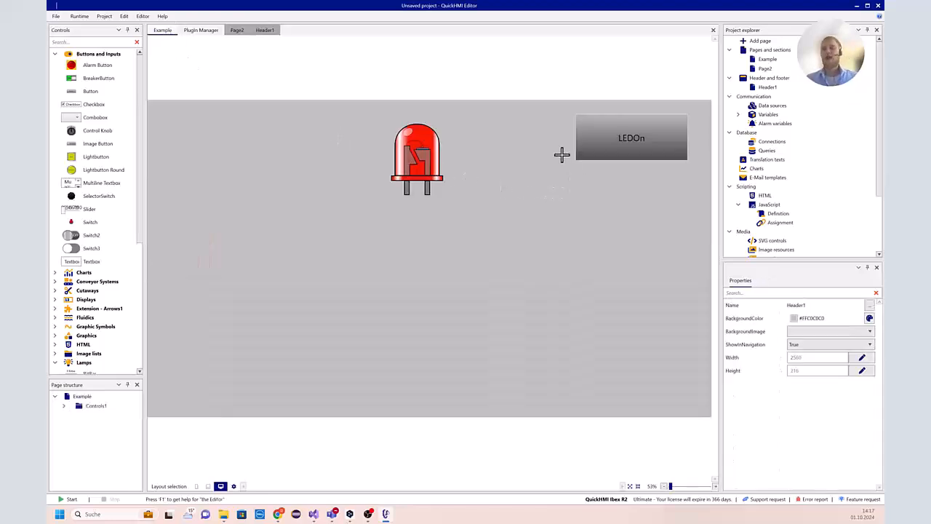
left_click(493, 216)
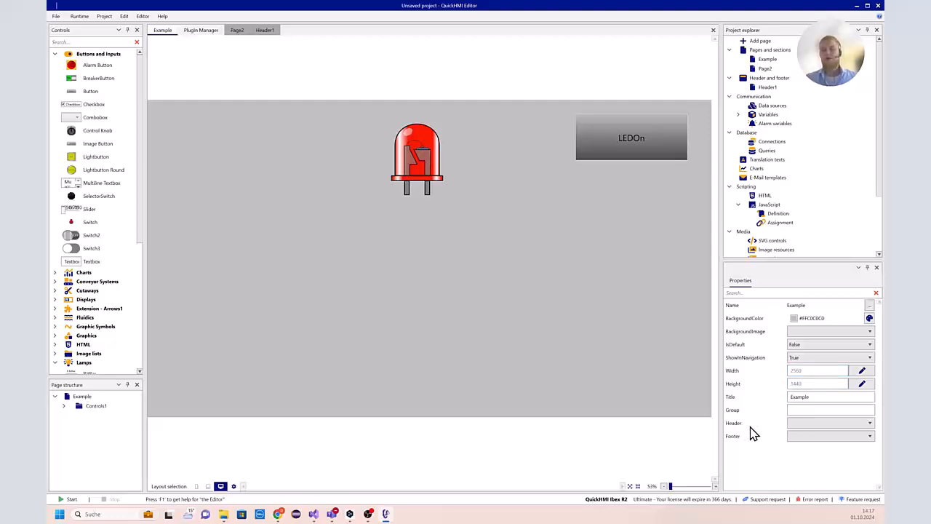
left_click(798, 425)
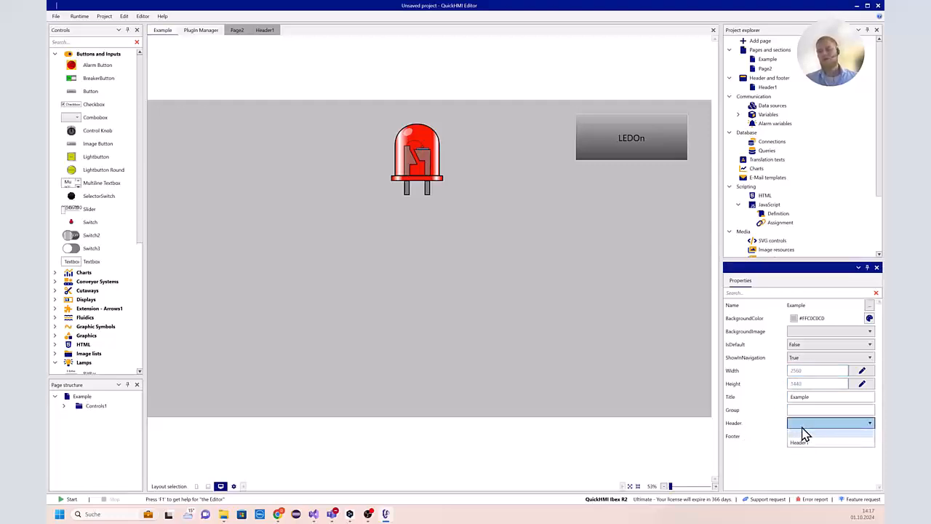
left_click(815, 443)
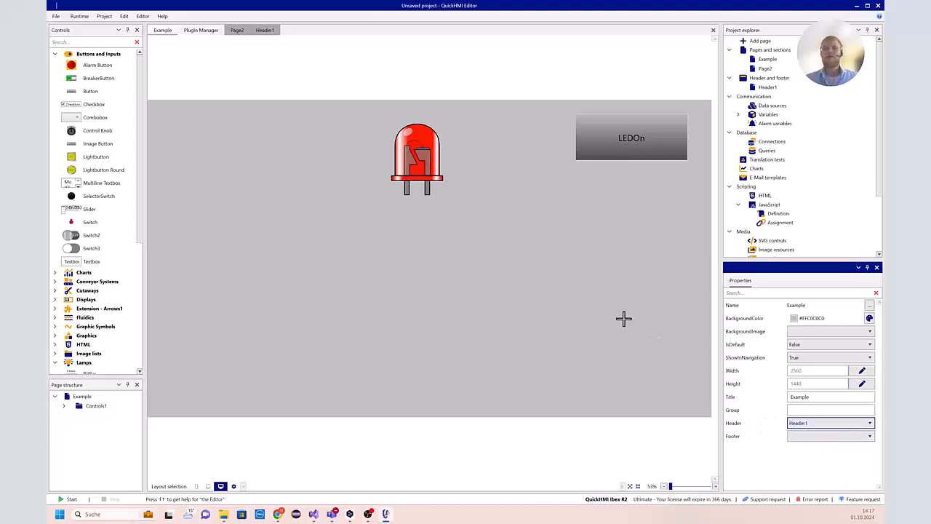
Run the project in the Chrome web viewer to test hiding and showing the header, and stop the runtime
left_click(80, 16)
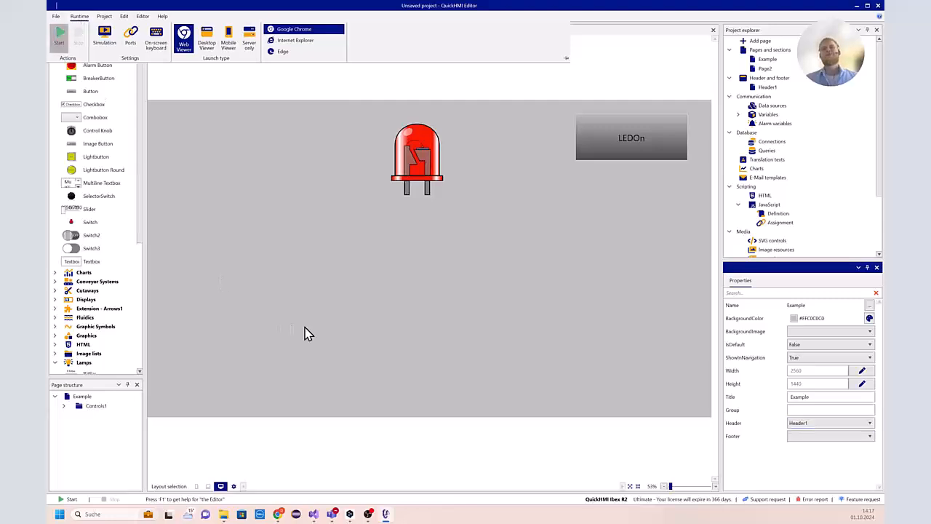
key("F5")
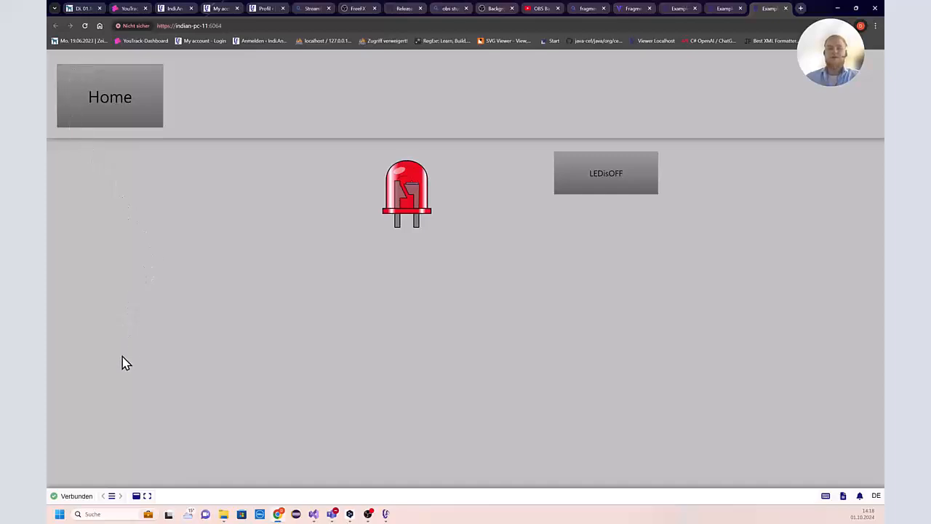
left_click(136, 496)
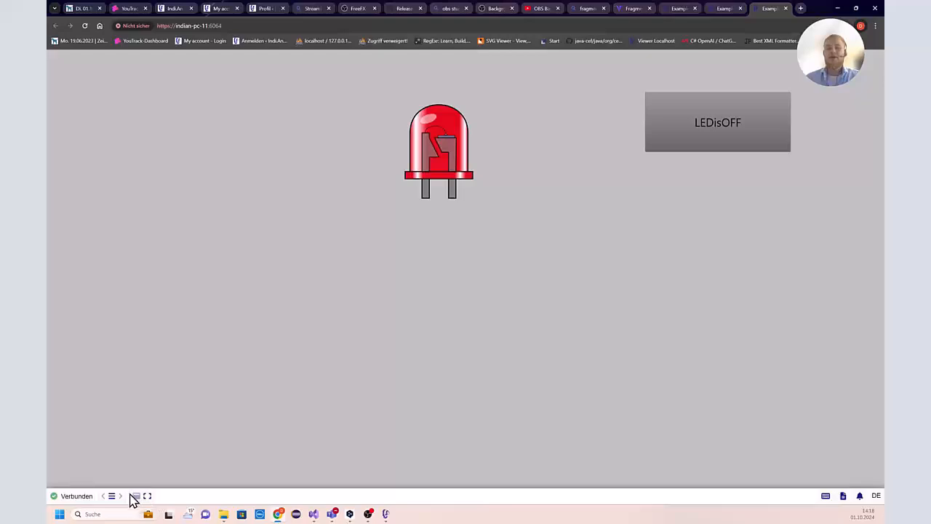
left_click(136, 497)
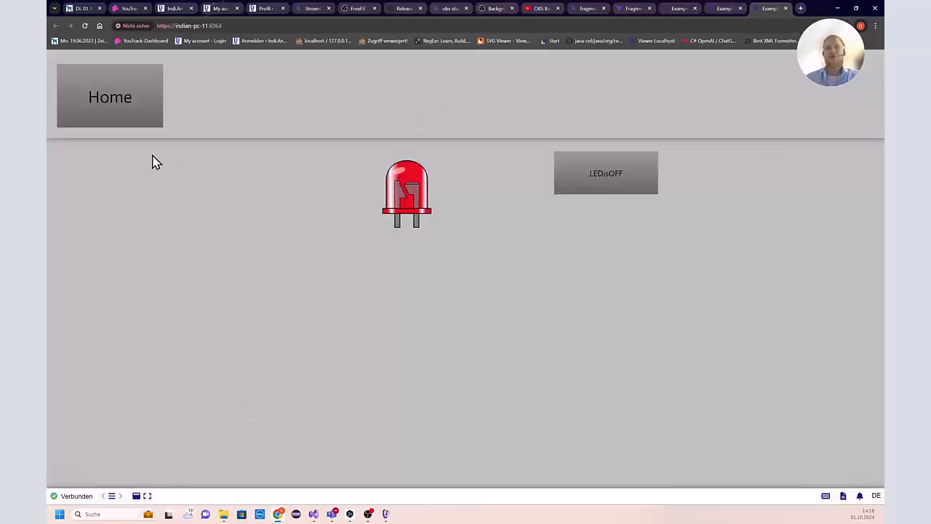
left_click(837, 8)
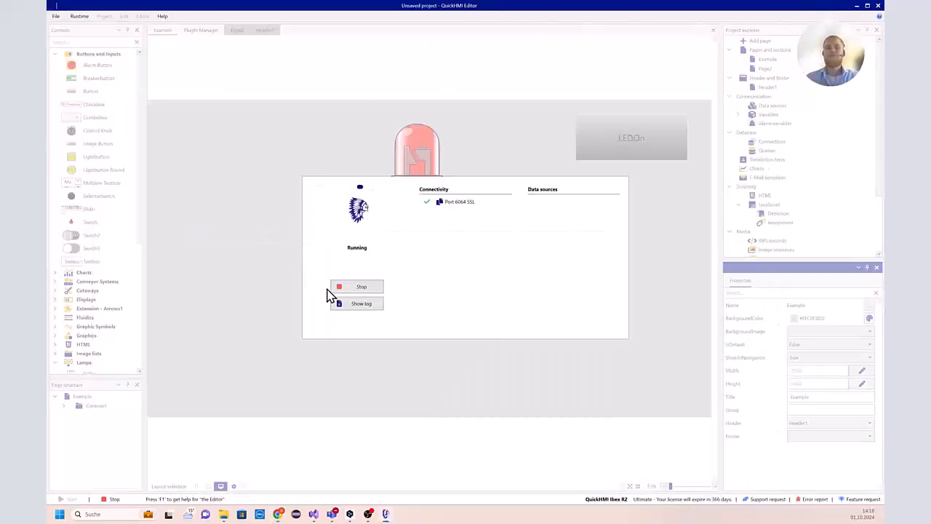
left_click(364, 287)
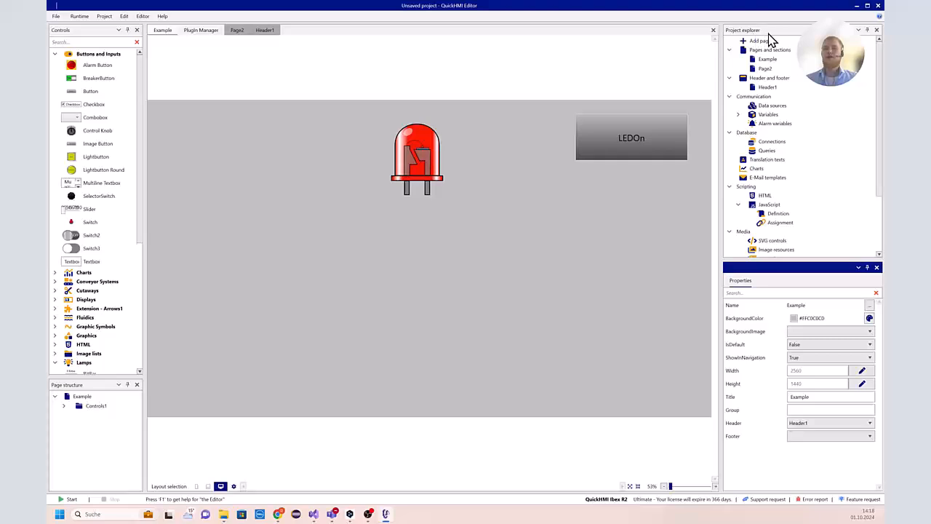
Start a new data source named sim1 with type S7_Compatible
double_click(777, 106)
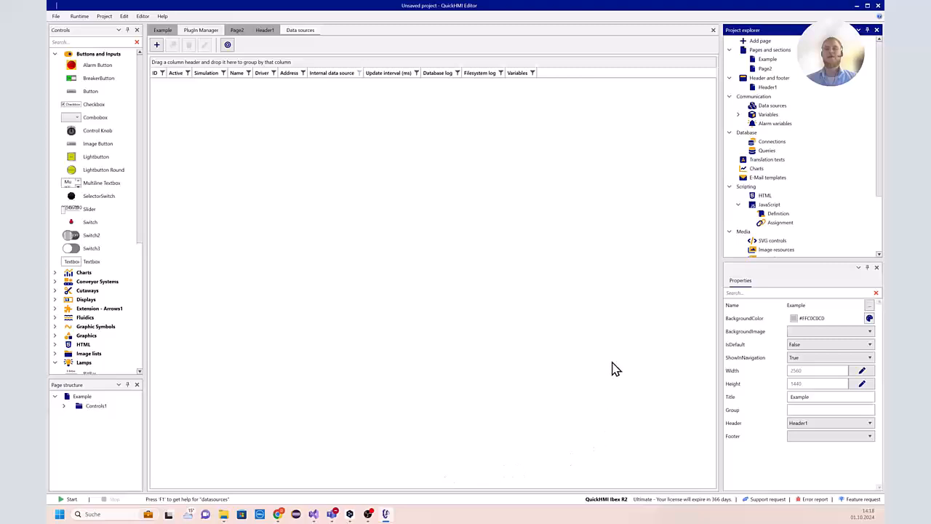
left_click(157, 46)
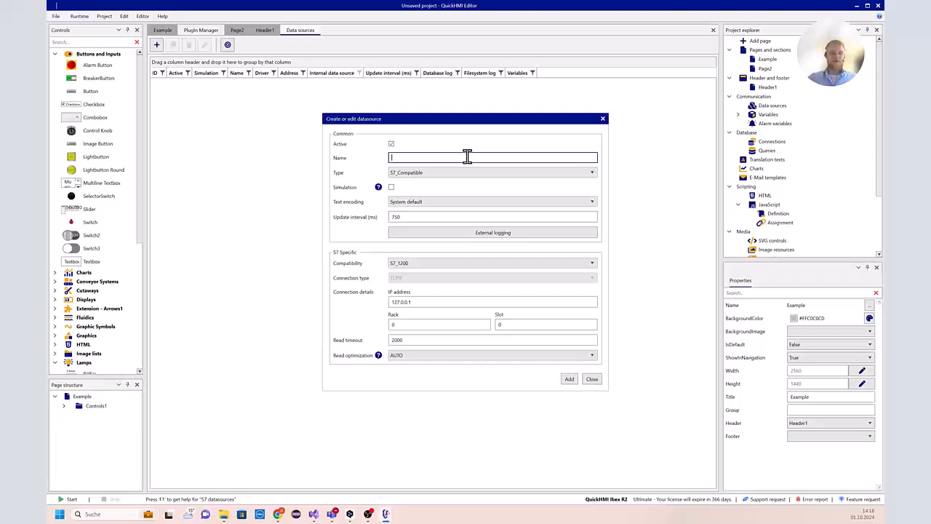
type("im")
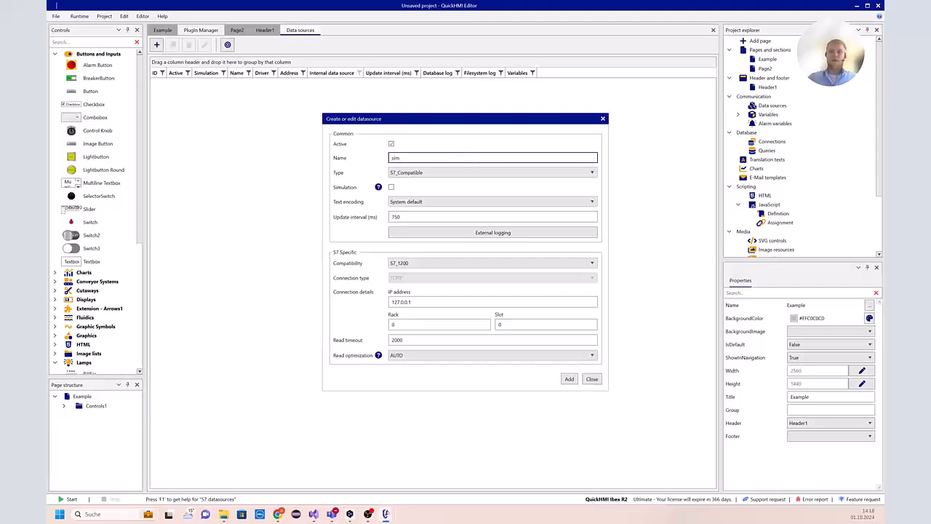
type("1")
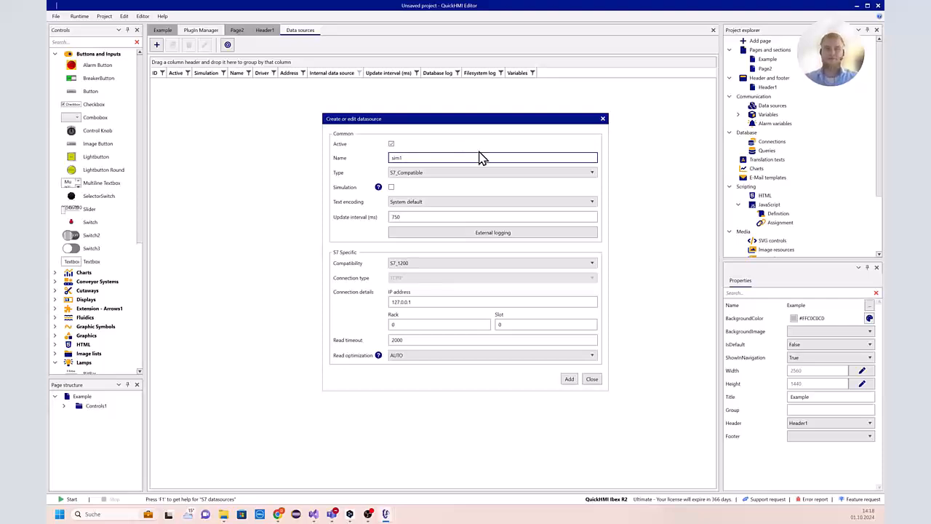
left_click(418, 177)
scroll(456, 202, "up", 3)
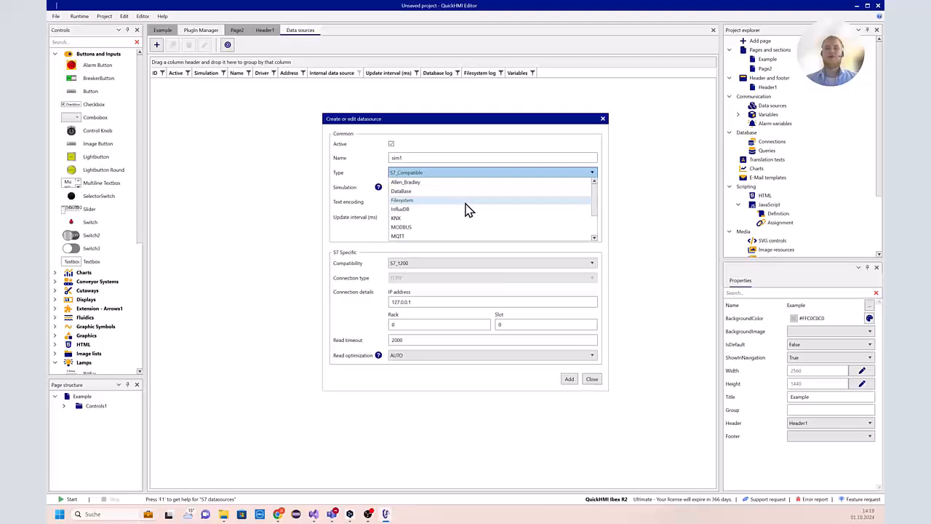
scroll(455, 204, "down", 3)
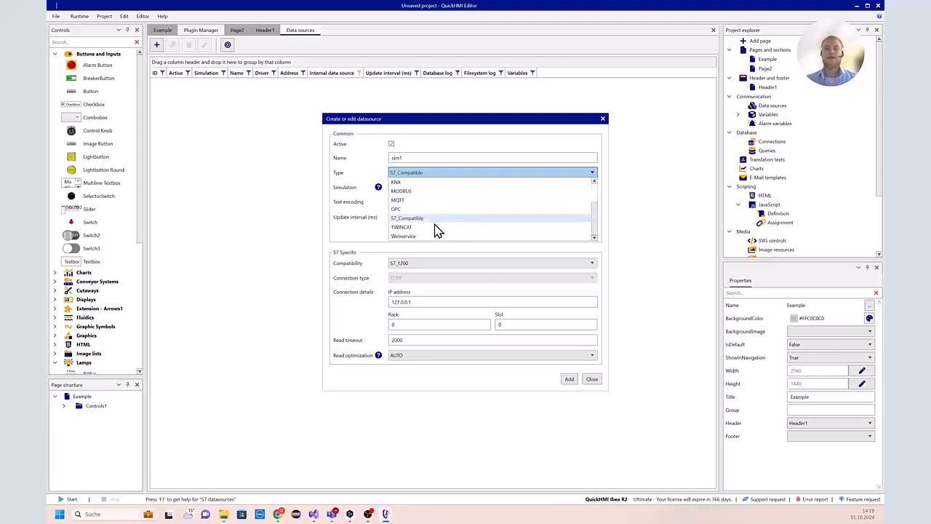
left_click(437, 220)
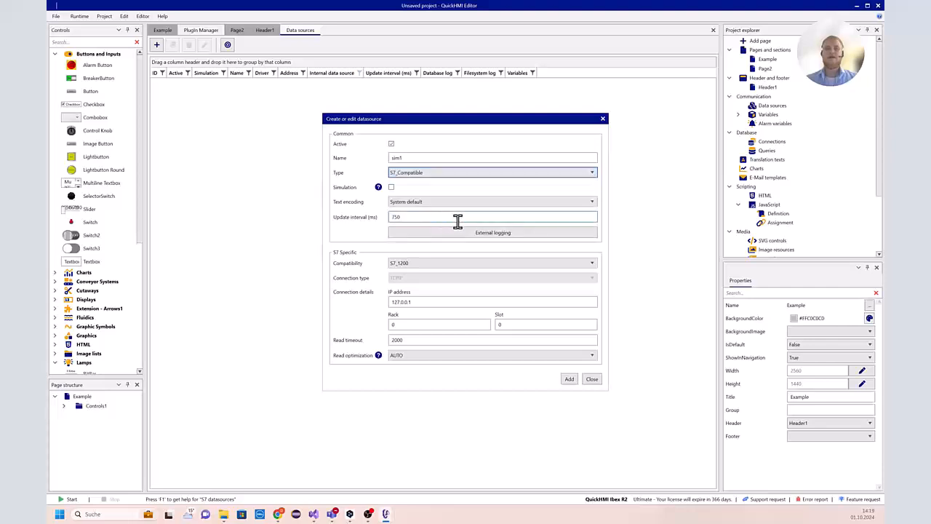
Enable simulation for sim1 with S7_1200 compatibility and add the data source
left_click(392, 188)
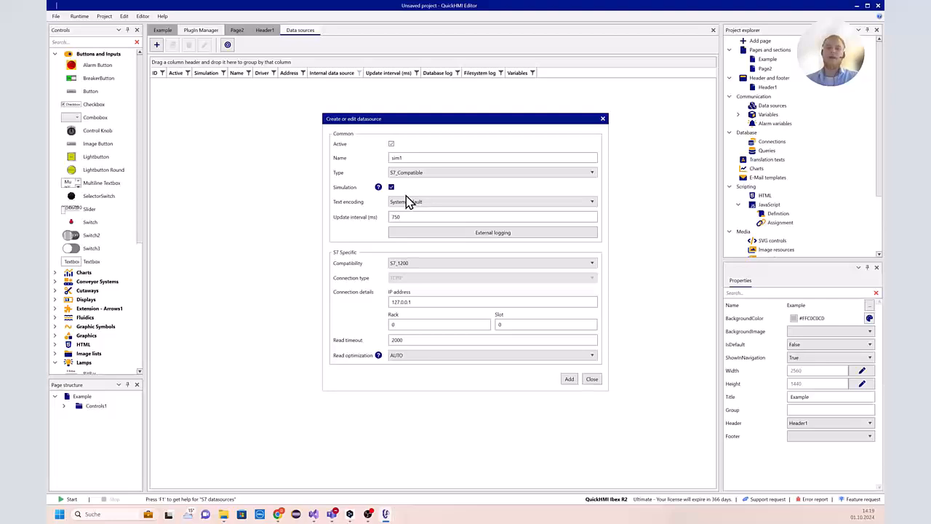
left_click(392, 188)
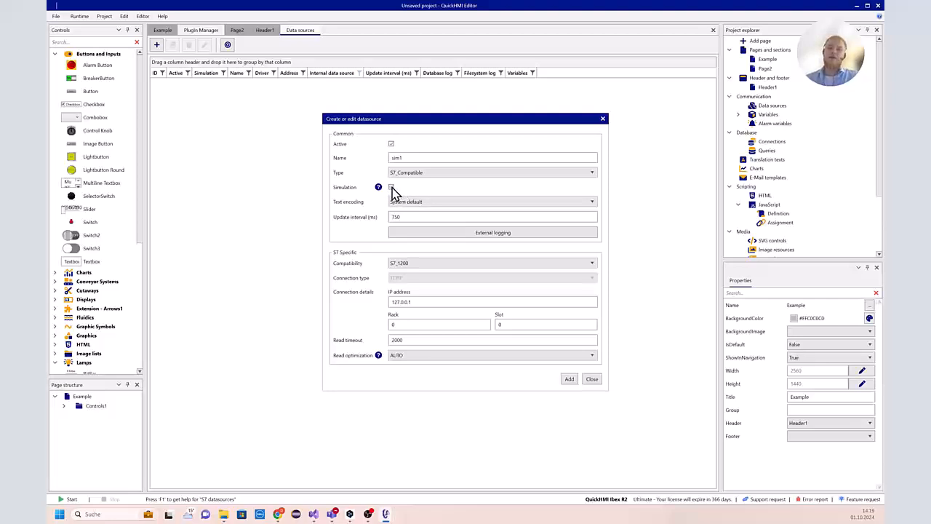
left_click(392, 188)
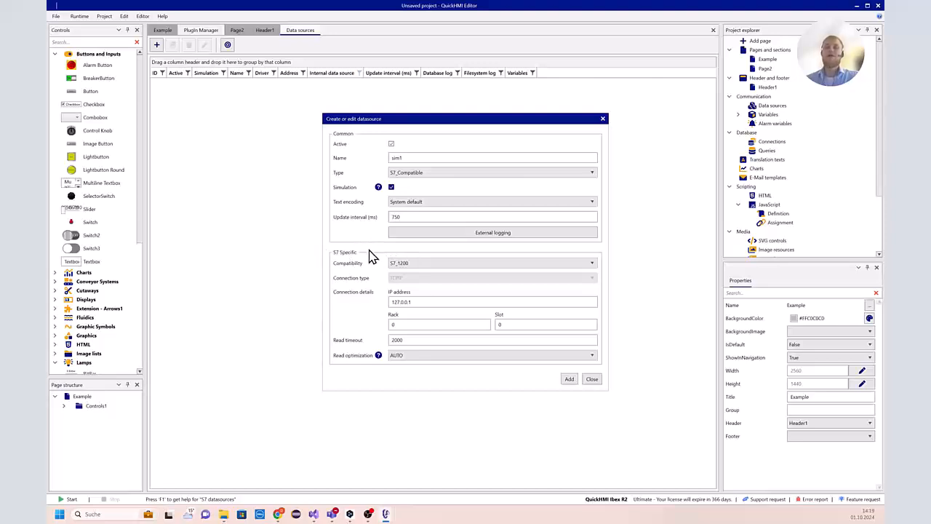
left_click(422, 265)
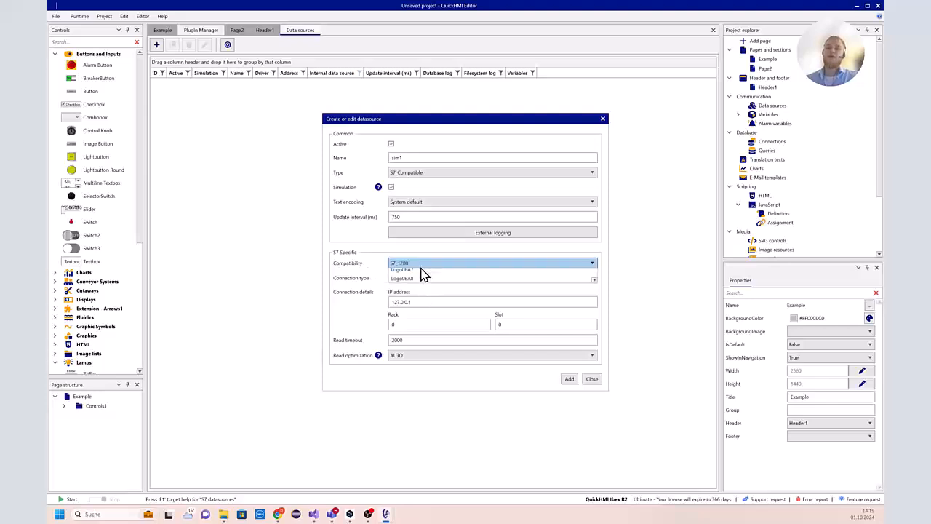
left_click(400, 292)
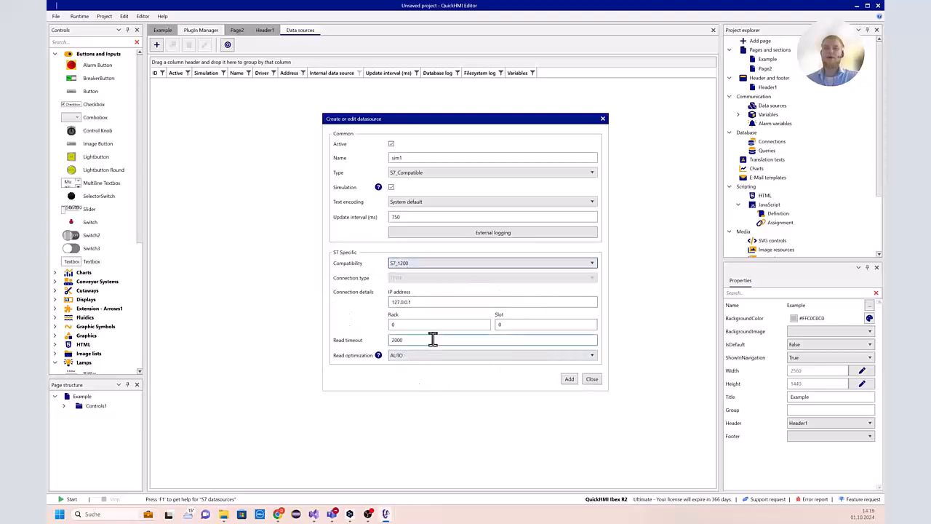
left_click_drag(436, 302, 391, 302)
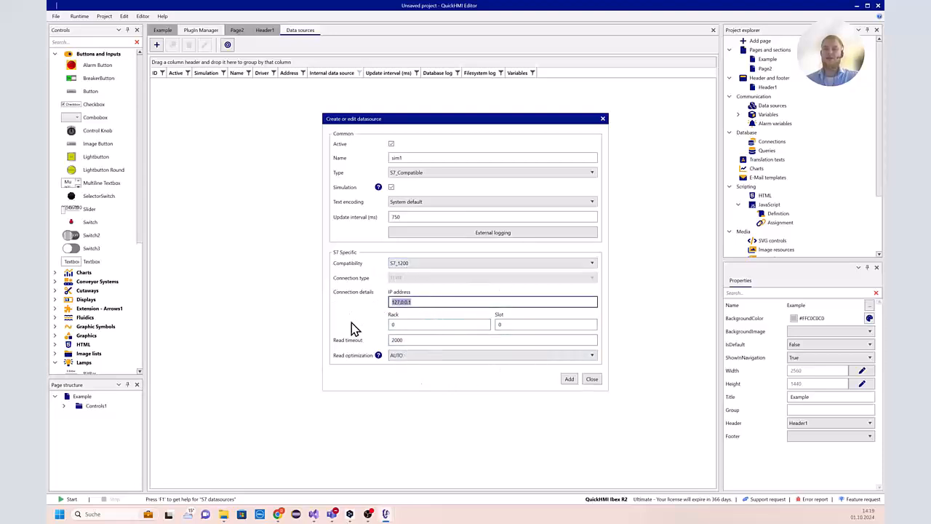
left_click(430, 301)
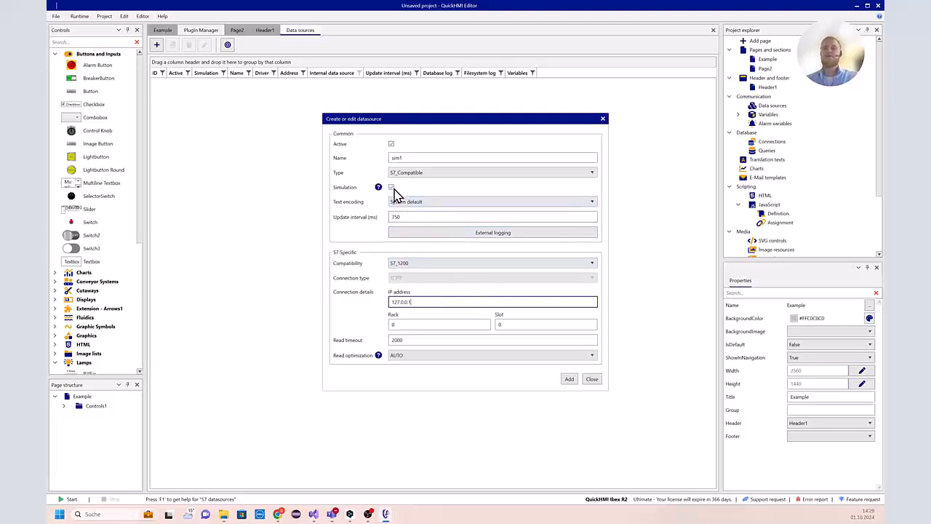
left_click(566, 382)
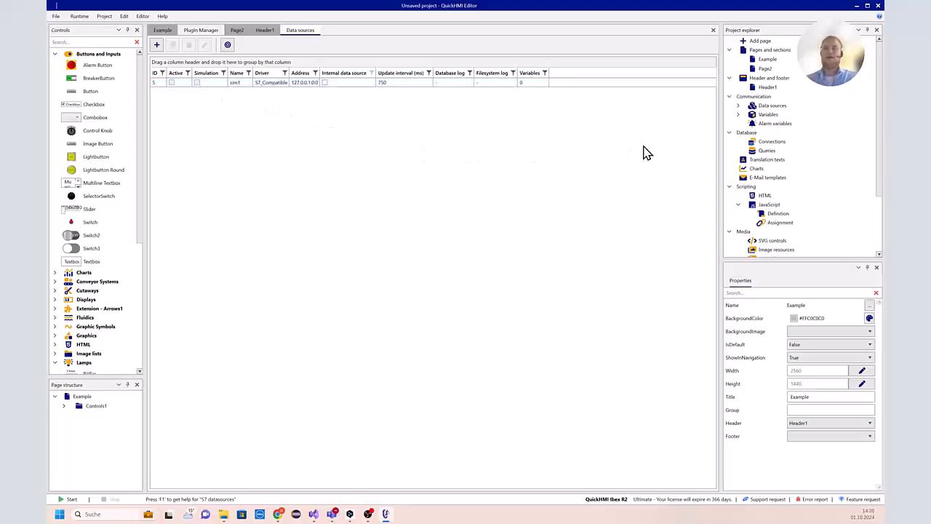
Start a new external variable named var1 on data source sim1 with alarm type Error
double_click(781, 117)
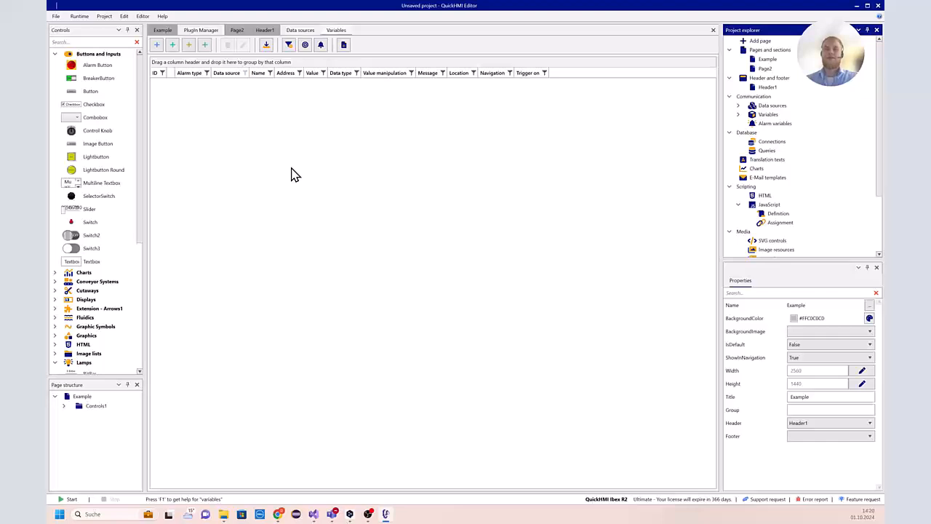
left_click(156, 46)
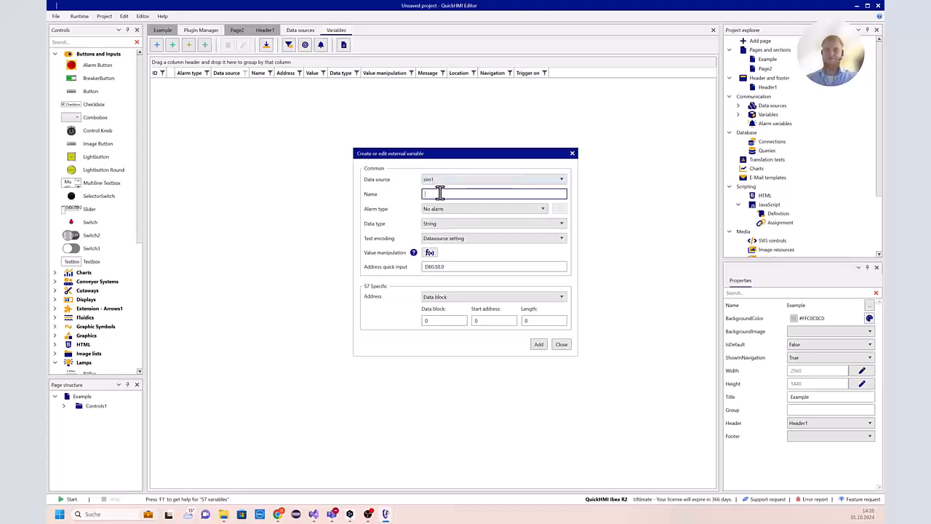
type("var1")
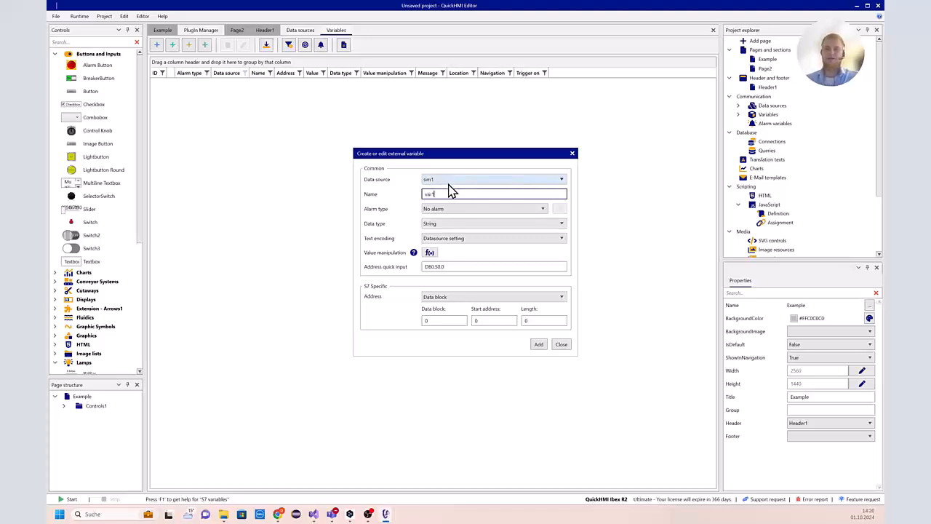
left_click(484, 211)
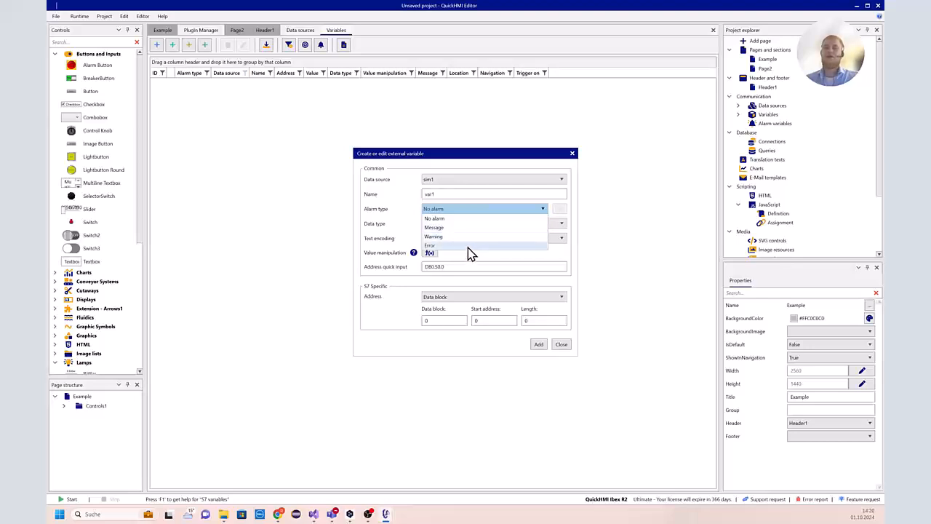
left_click(469, 246)
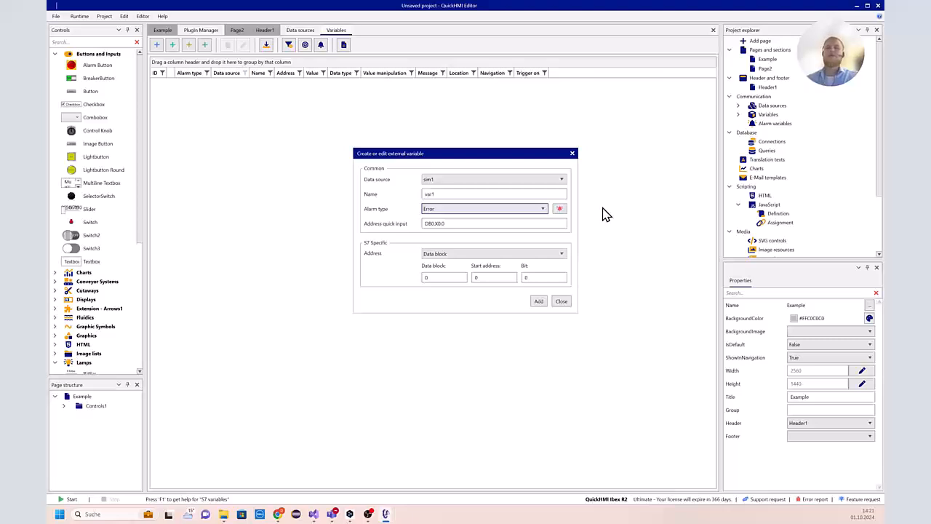
Set var1's alarm message to Hello, its location to Location1 and its trigger to True, and add the variable
left_click(559, 209)
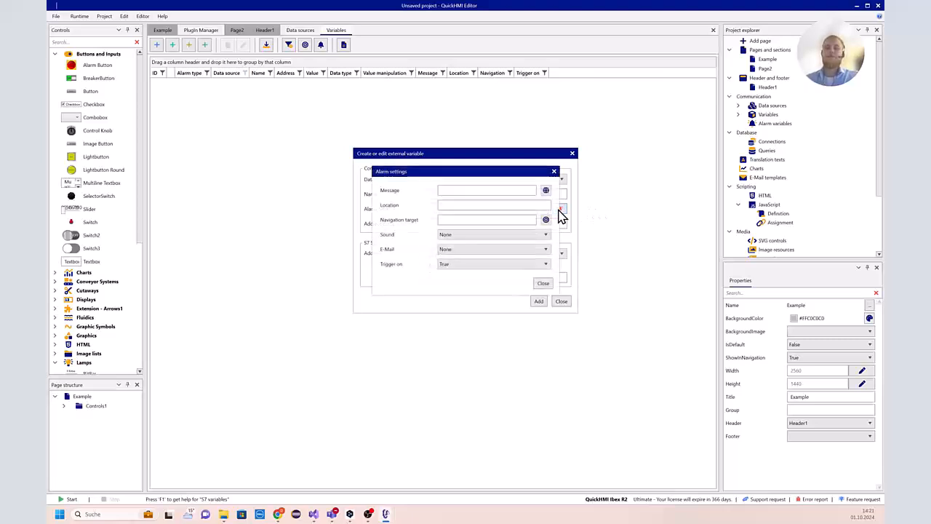
left_click(508, 191)
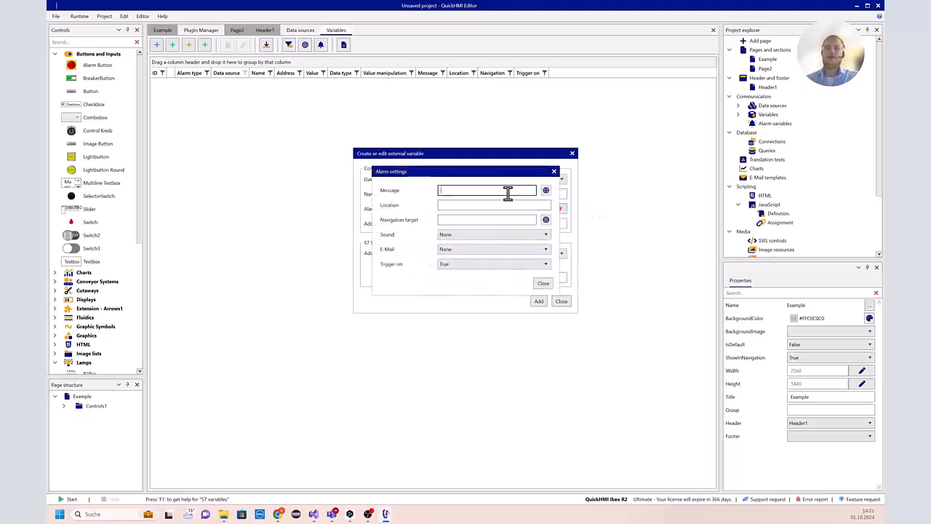
type("Hello")
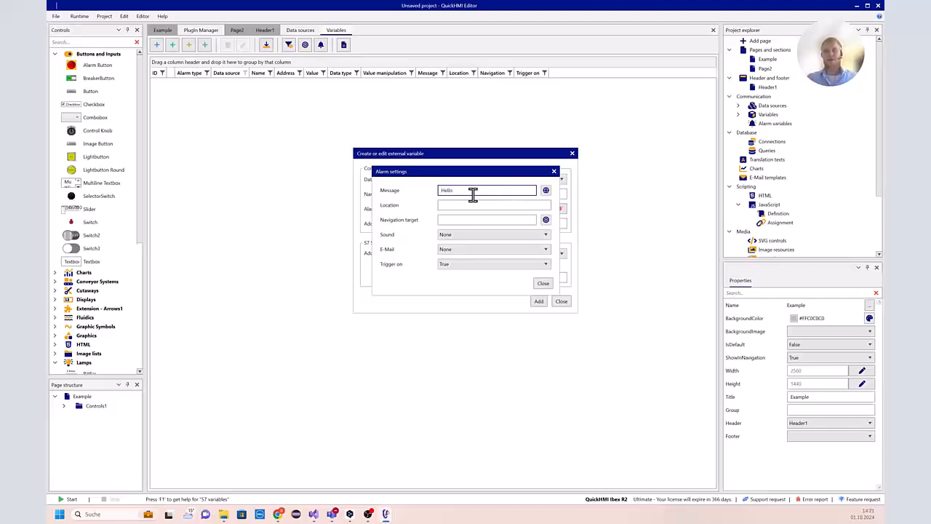
key("Tab")
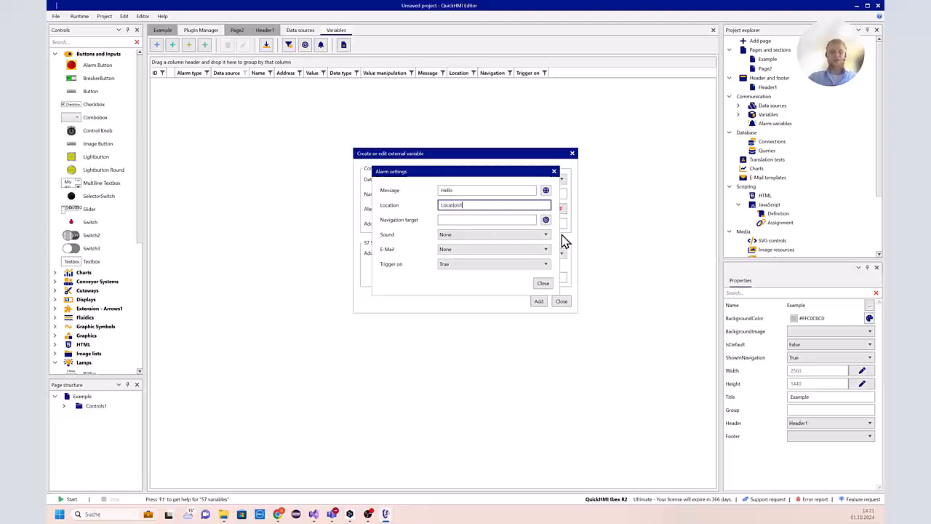
left_click(519, 235)
left_click(521, 243)
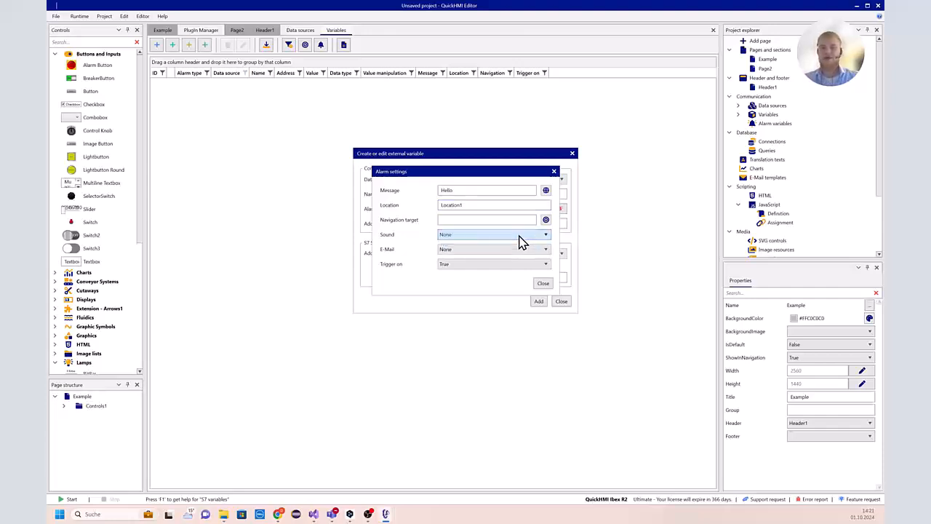
left_click(468, 266)
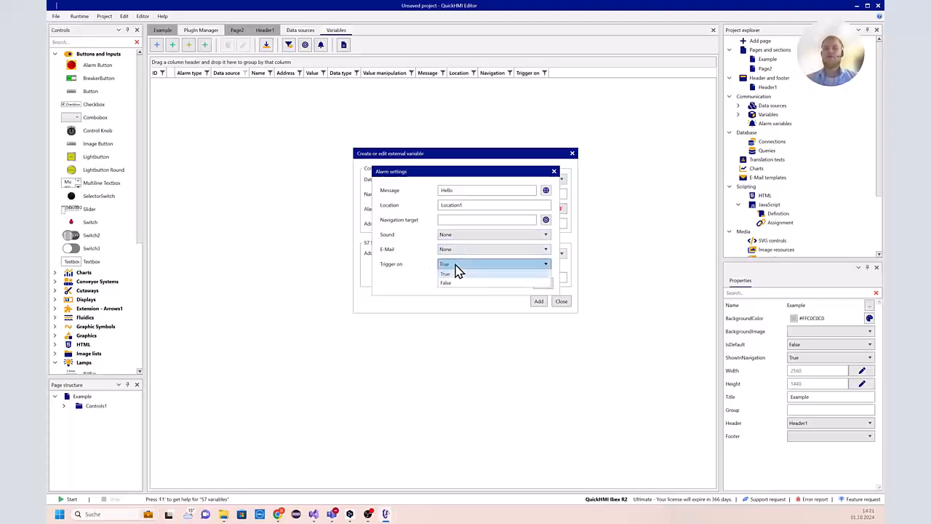
left_click(436, 266)
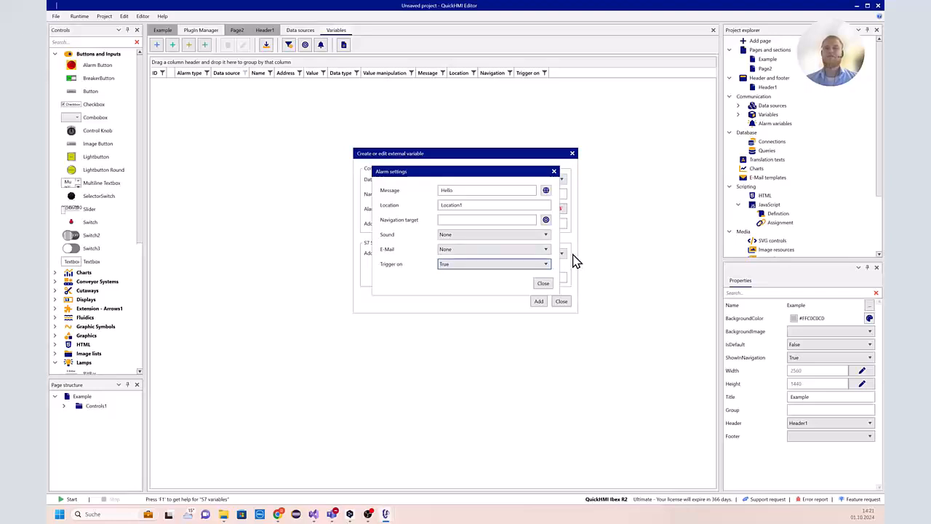
left_click(545, 284)
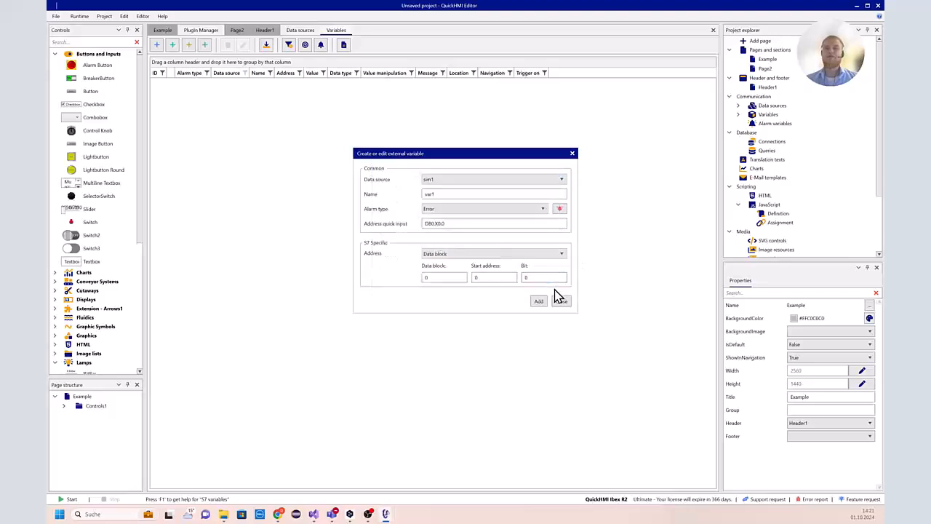
left_click(538, 301)
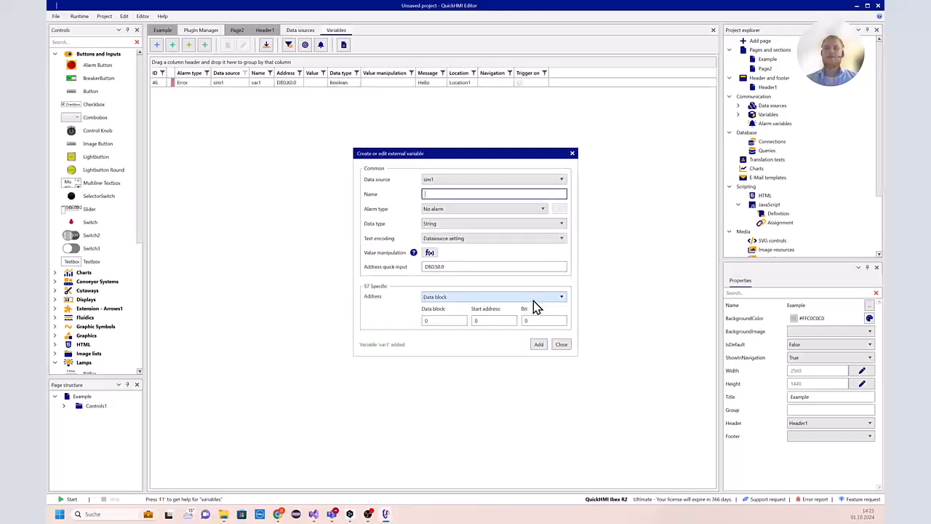
left_click(561, 346)
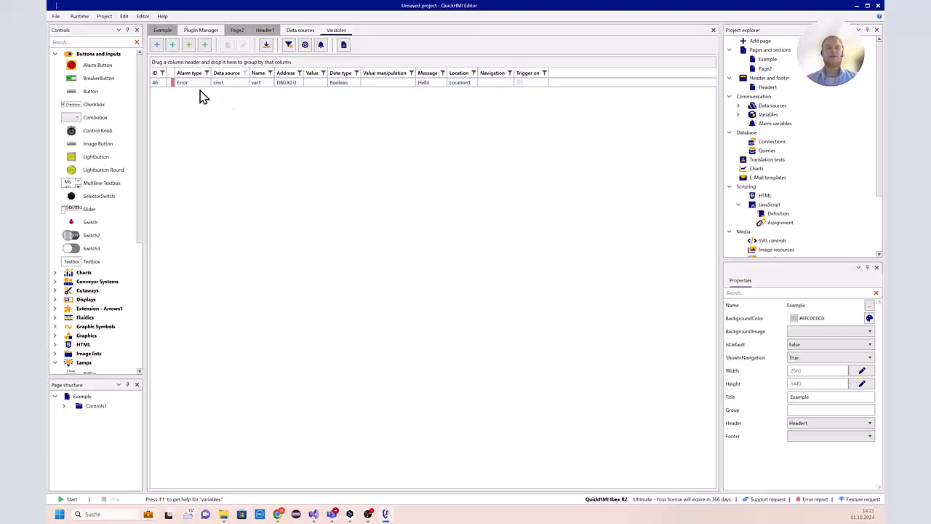
left_click(176, 83)
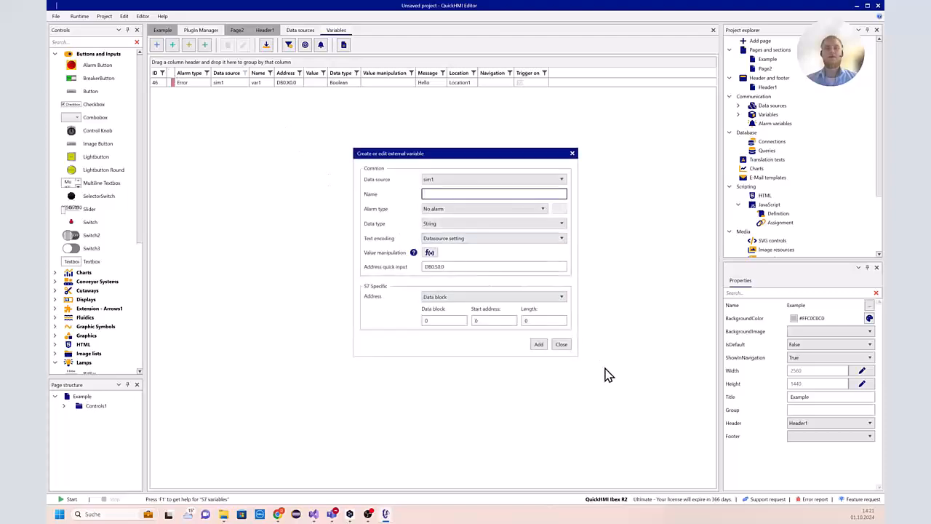
left_click(560, 346)
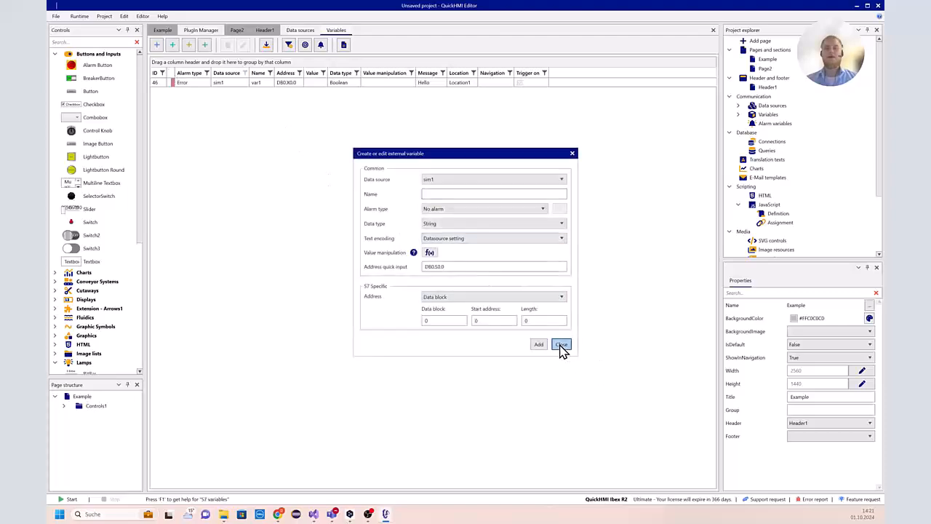
Place sim1's var1 on the Example page as a textbox beside the LED, enlarged to about 302 by 113
left_click(172, 33)
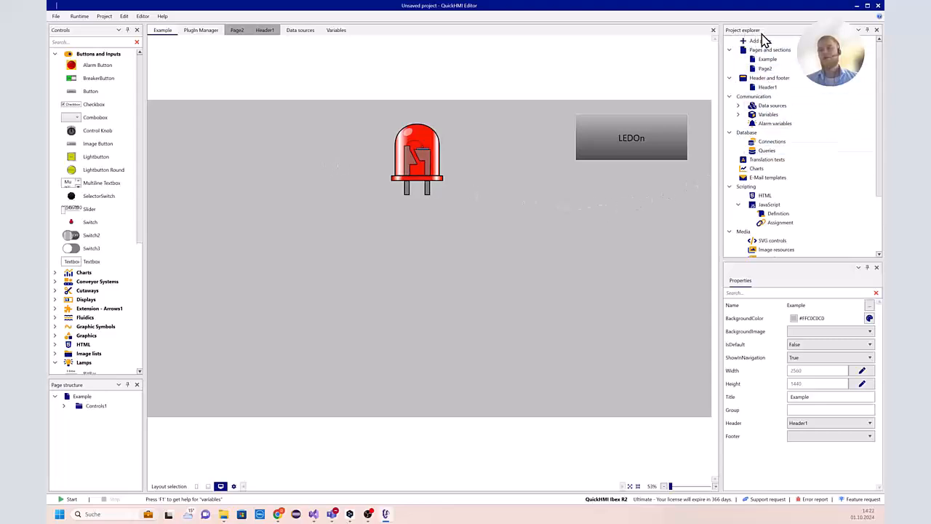
left_click(739, 115)
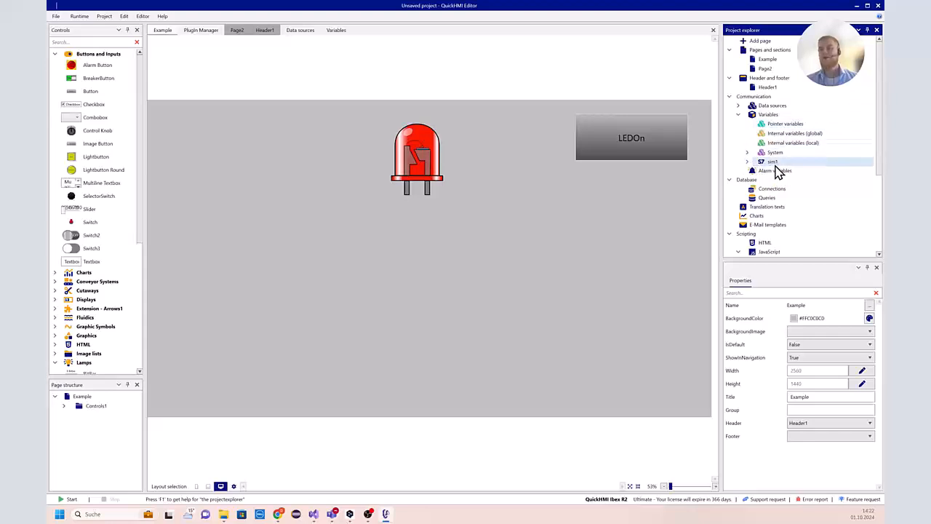
left_click(748, 163)
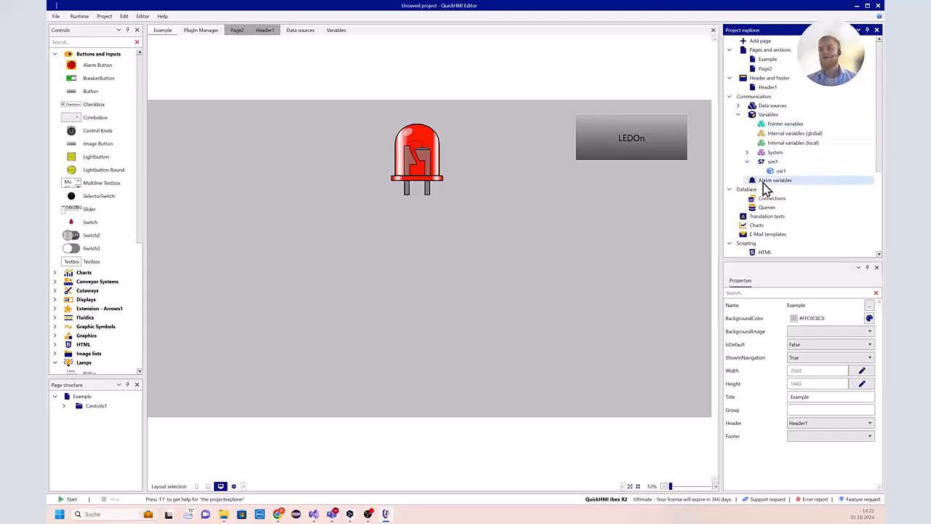
left_click(790, 173)
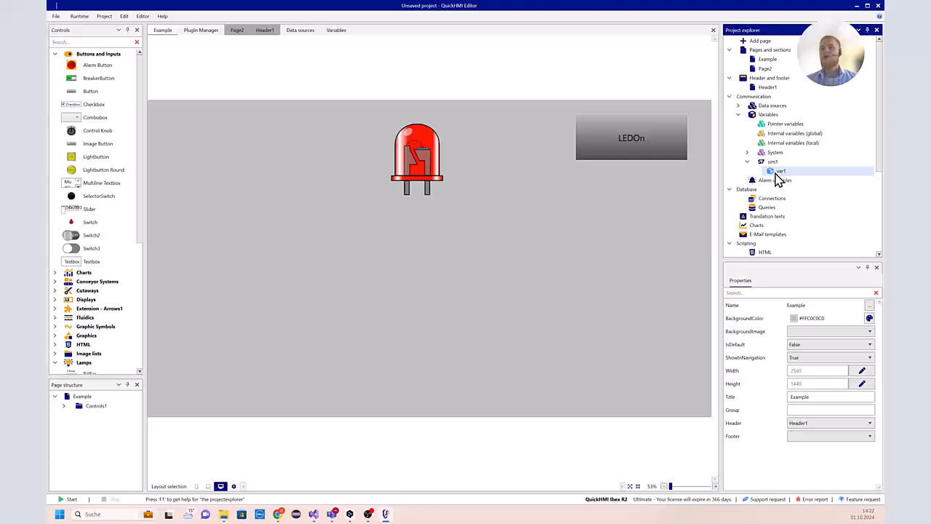
left_click_drag(794, 178, 230, 143)
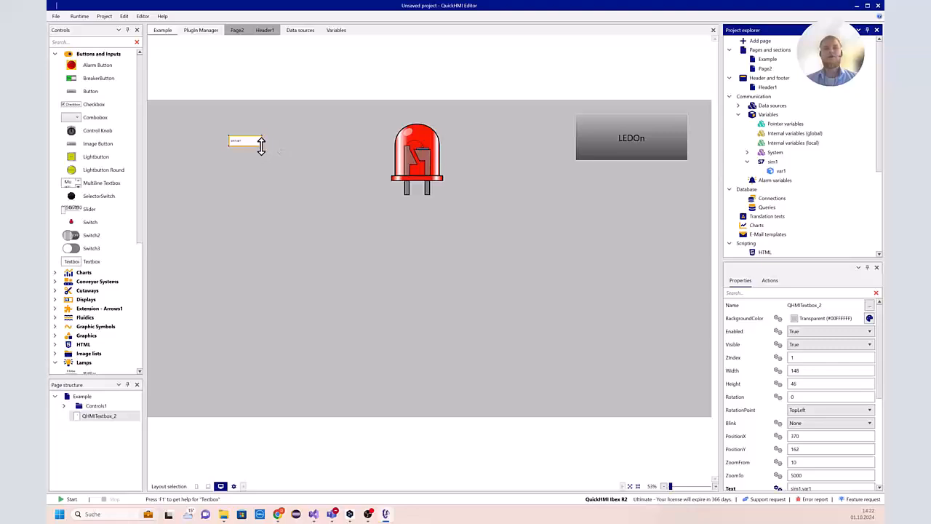
mouse_move(261, 144)
left_mouse_down()
mouse_move(296, 160)
mouse_move(273, 149)
left_mouse_up()
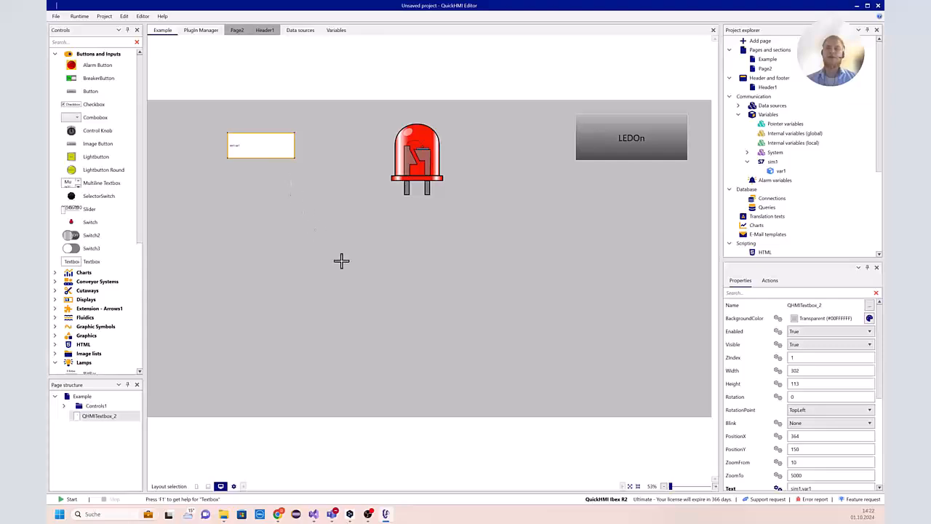
Review the rule behind the var1 textbox's Text property and set the textbox's font size to 40
scroll(773, 442, "down", 3)
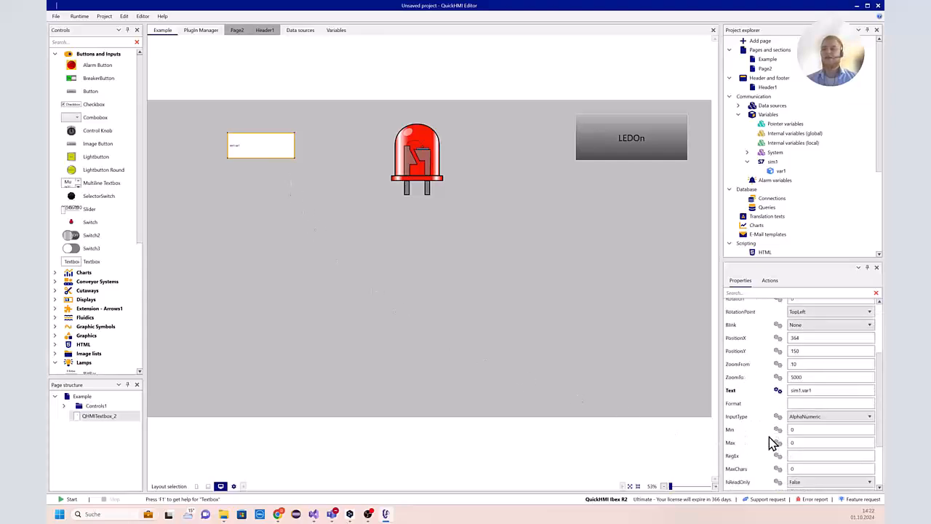
left_click(778, 391)
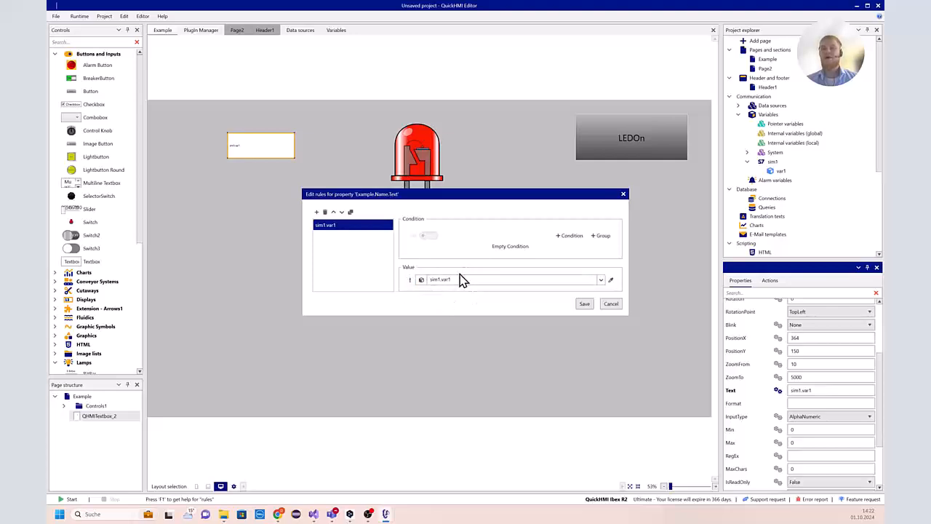
left_click(611, 304)
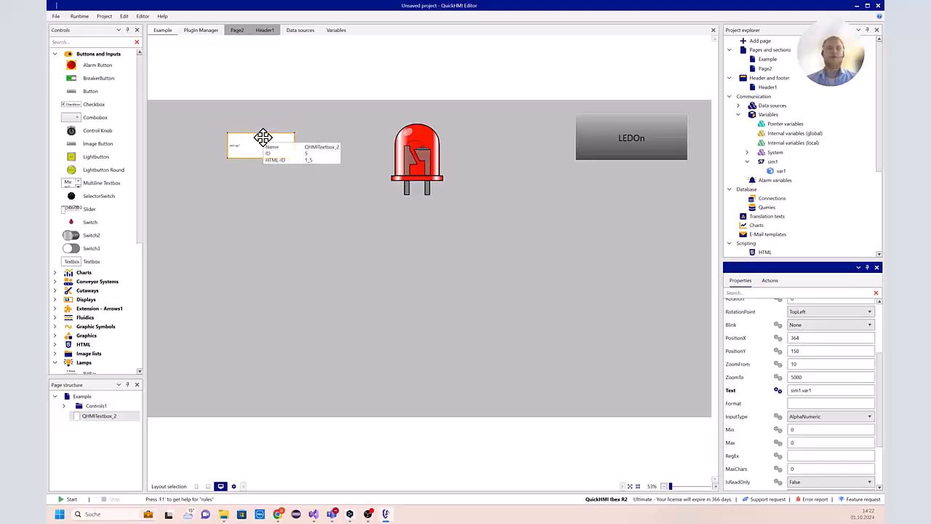
scroll(778, 414, "down", 3)
left_click(790, 432)
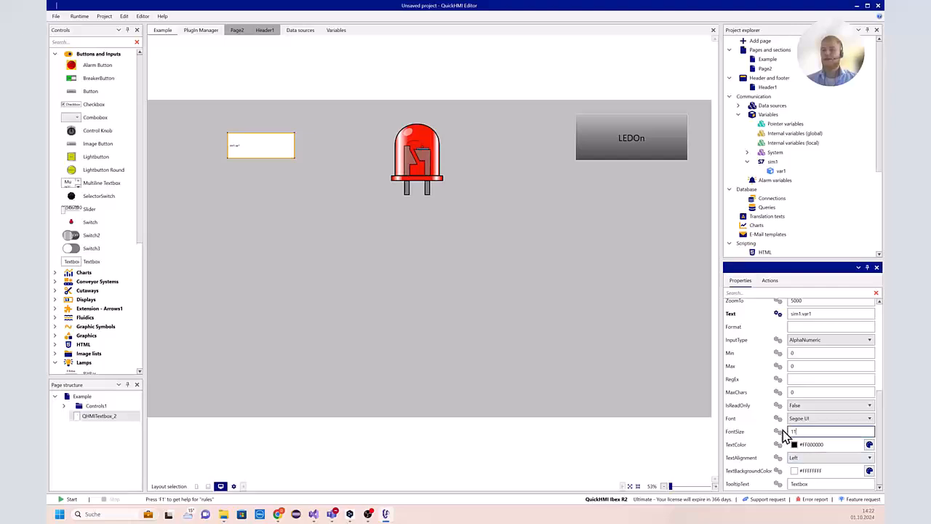
left_click_drag(799, 432, 783, 431)
type("40")
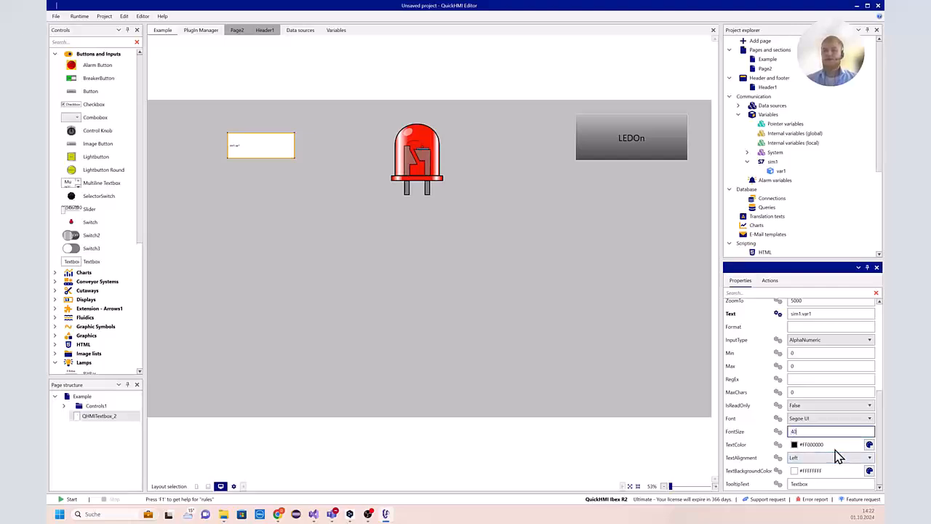
left_click(595, 350)
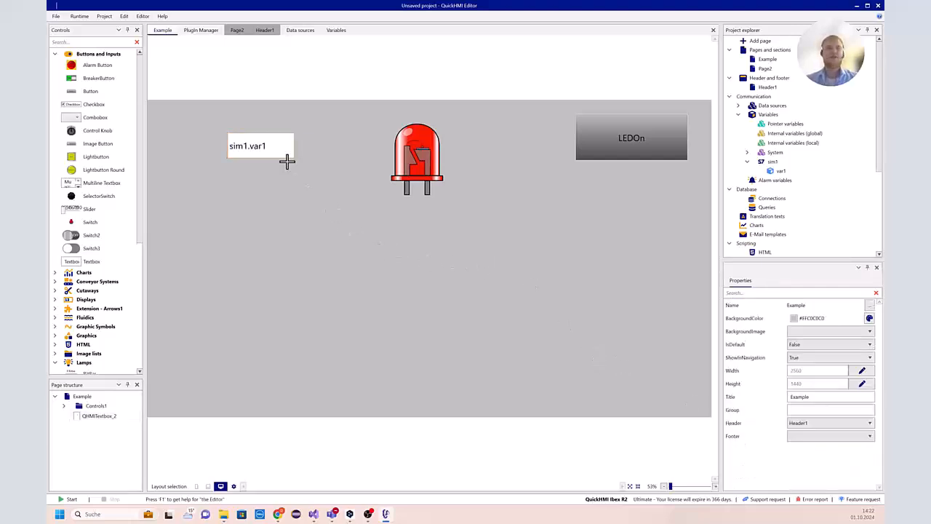
Run the project in the Chrome web viewer and toggle var1 in the sim1 simulation, leaving it switched on
left_click(79, 16)
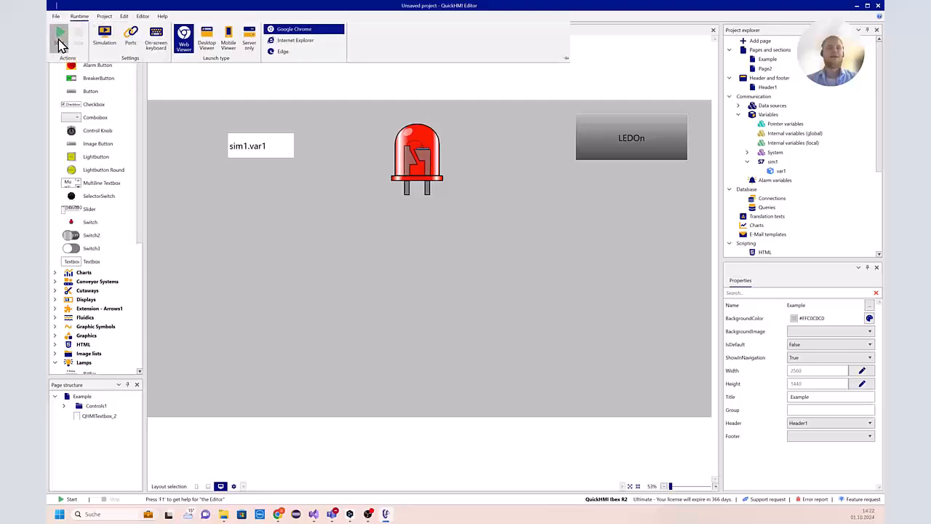
left_click(58, 36)
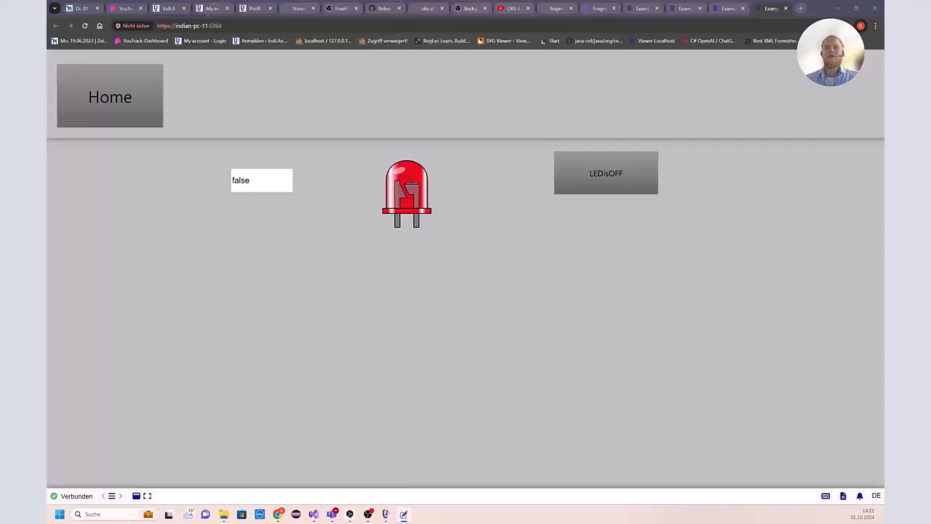
left_click_drag(293, 235, 414, 235)
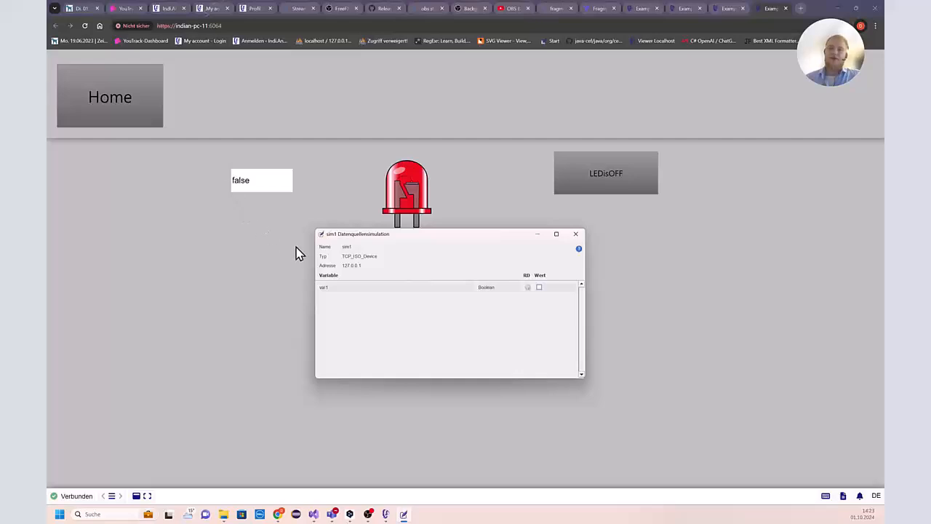
left_click(539, 288)
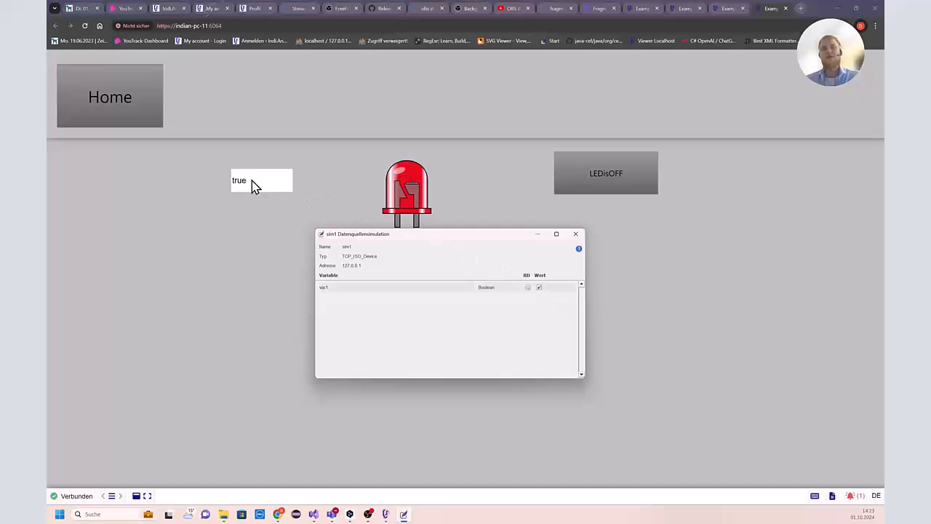
left_click(542, 289)
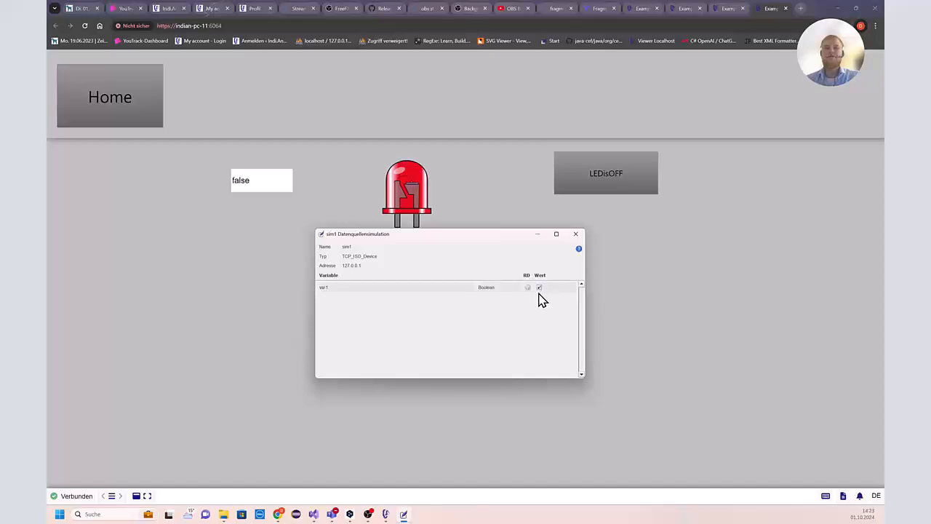
left_click(540, 288)
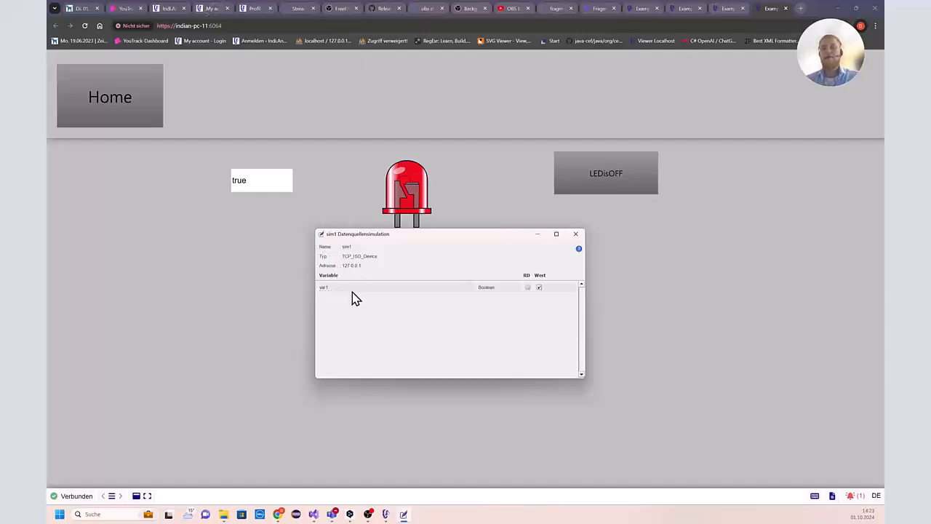
Switch var1 off in the sim1 simulation, close the simulation window, and stop the running project in the QuickHMI Editor
left_click(528, 289)
left_click(528, 289)
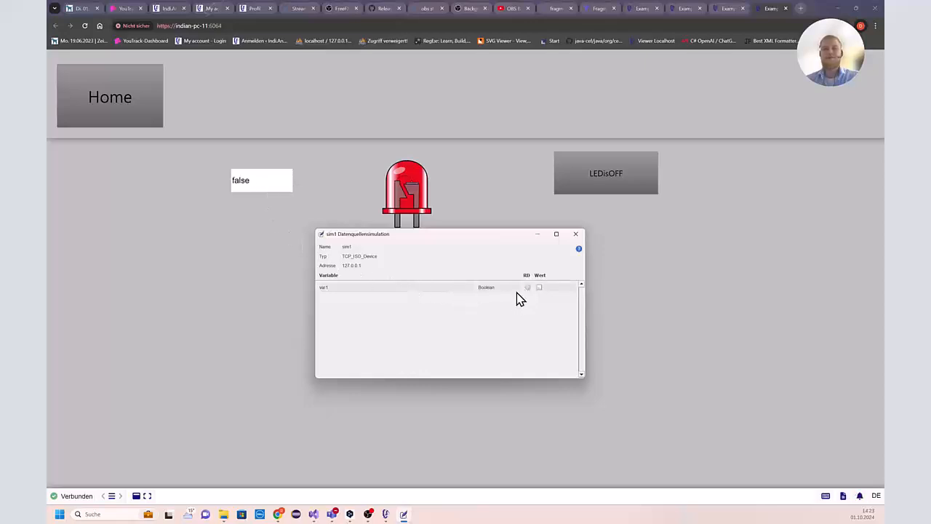
left_click(576, 234)
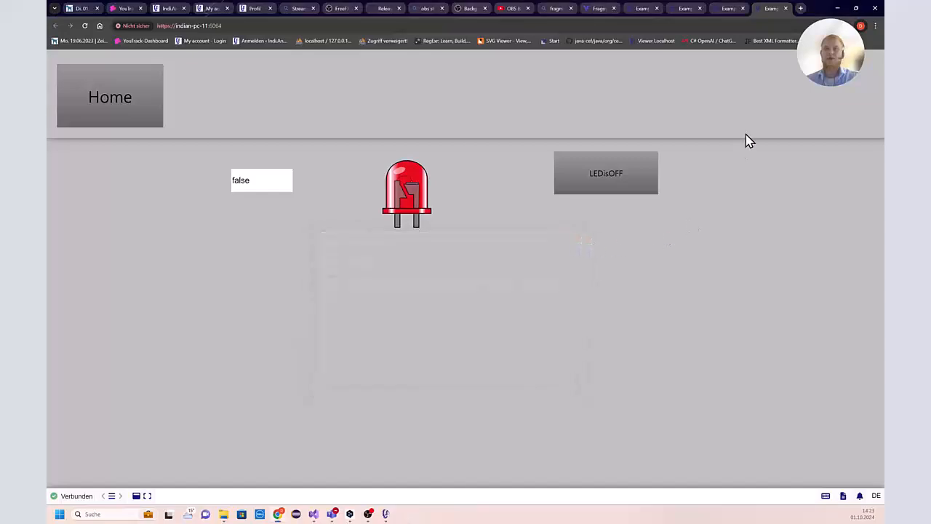
left_click(837, 8)
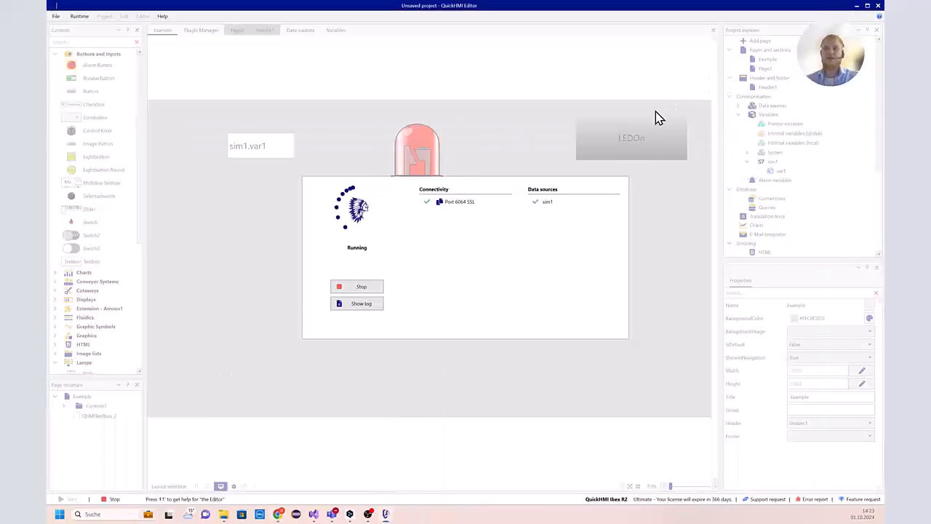
left_click(357, 287)
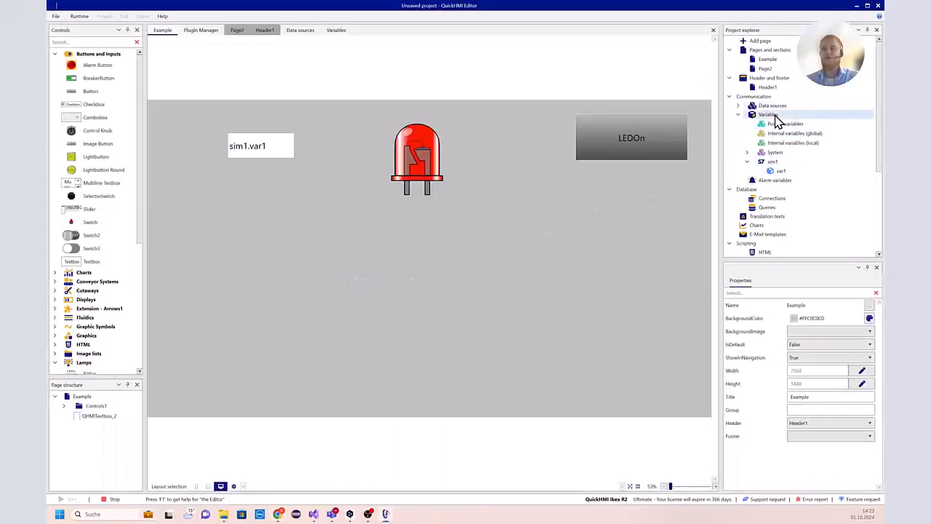
Add an external variable named var21 with data type Int to the sim1 data source
double_click(772, 115)
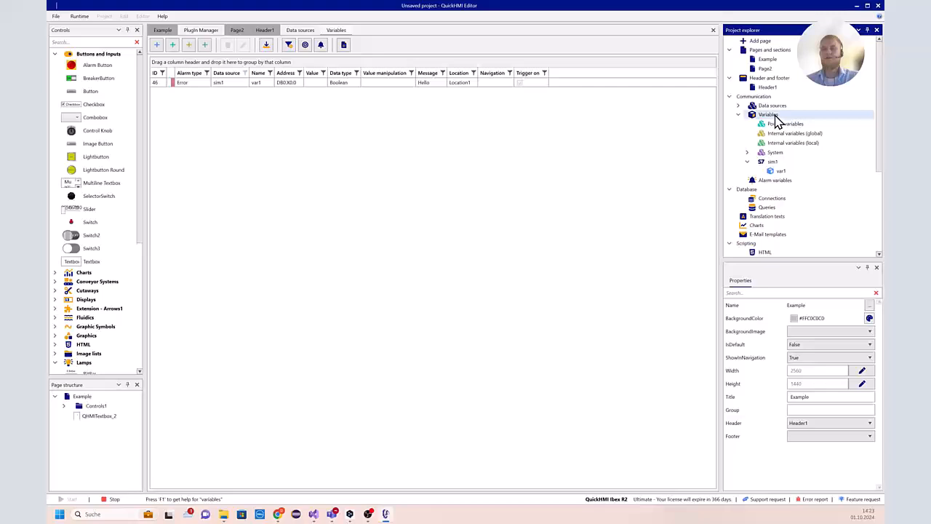
left_click(156, 46)
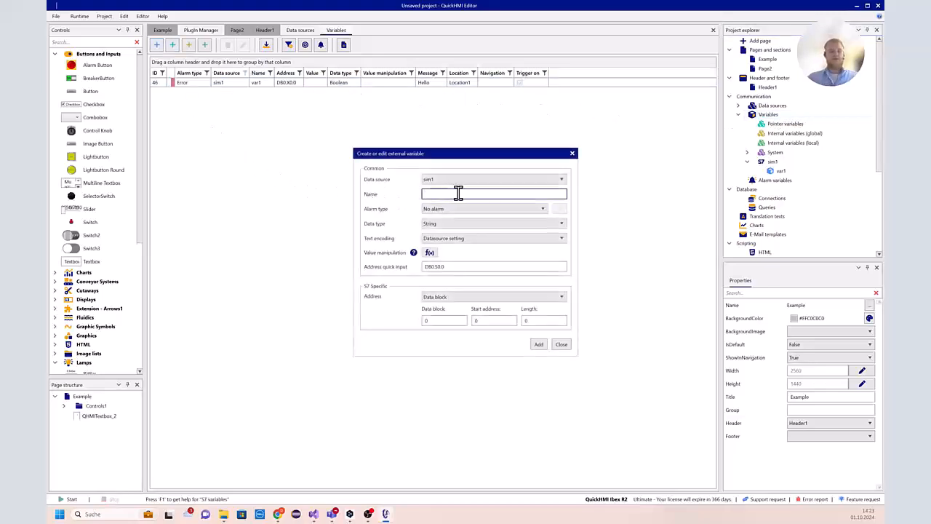
type("var2")
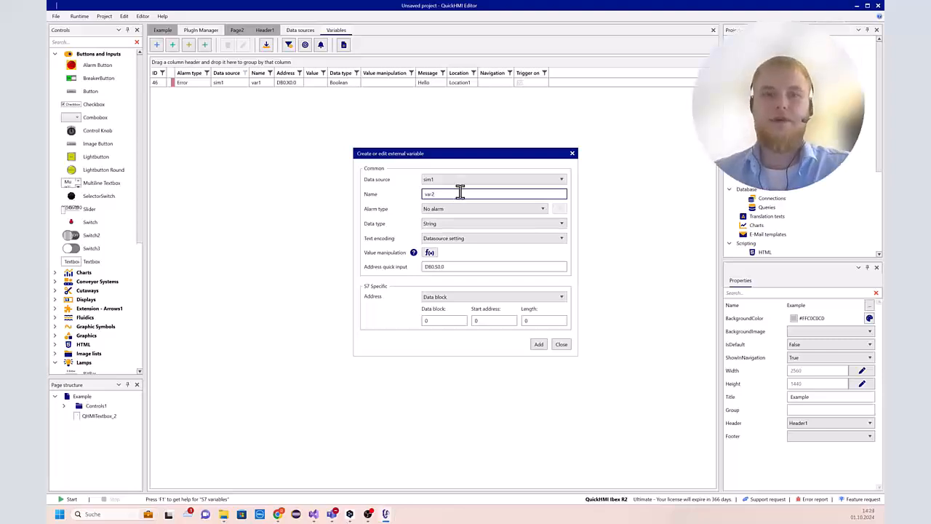
type("1")
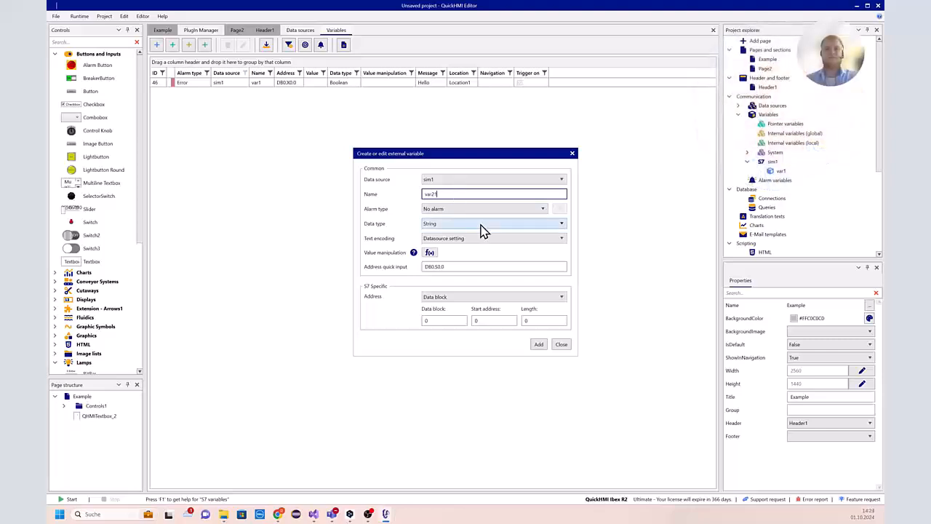
left_click(464, 231)
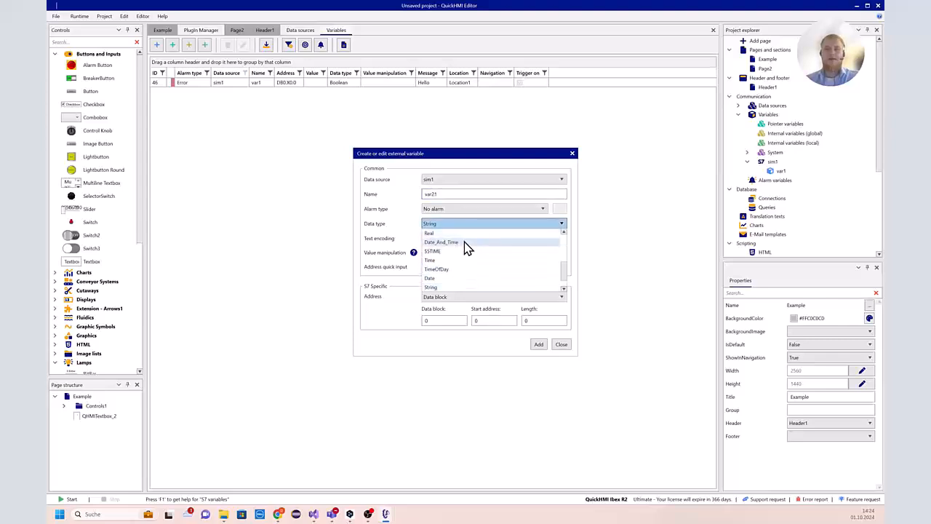
scroll(462, 262, "down", 1)
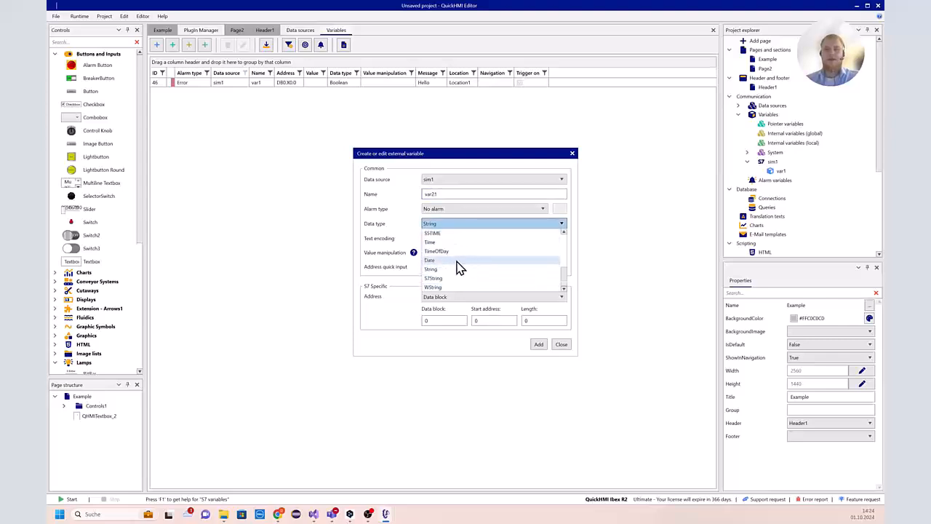
scroll(458, 268, "up", 3)
scroll(458, 268, "up", 2)
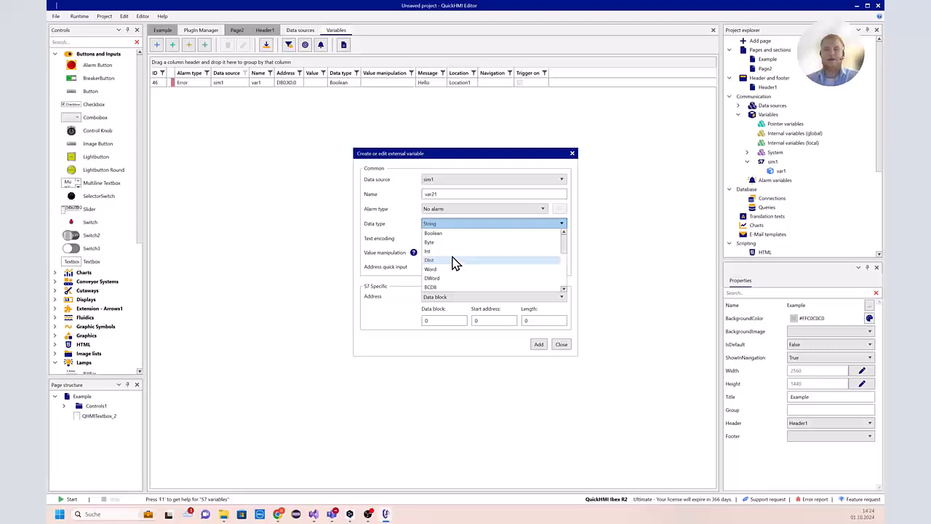
left_click(448, 251)
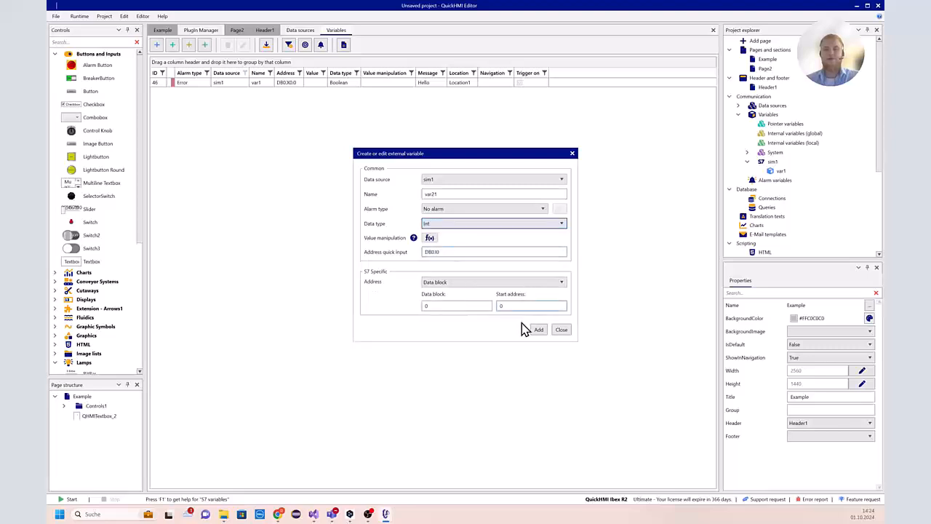
left_click(539, 329)
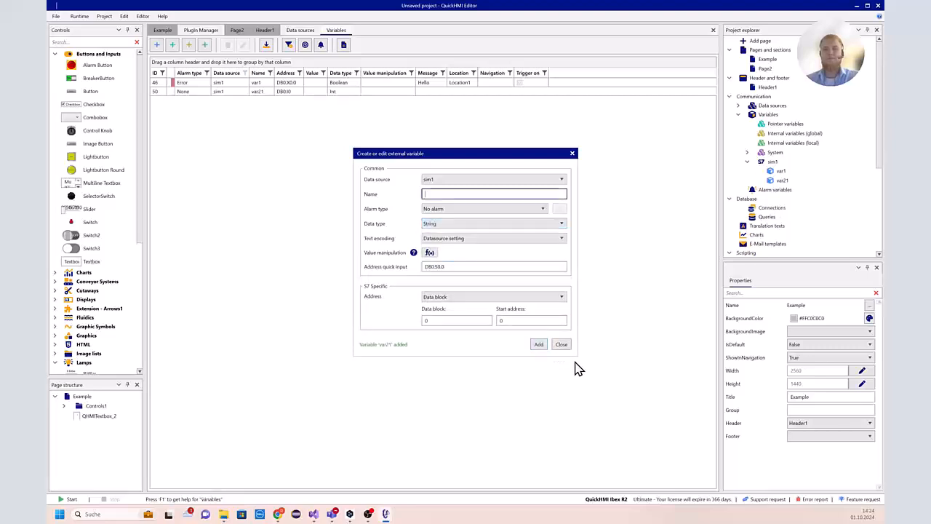
left_click(562, 345)
Place sim1's var21 on the Example page as an enlarged textbox below the var1 textbox, with font size 40
left_click(79, 16)
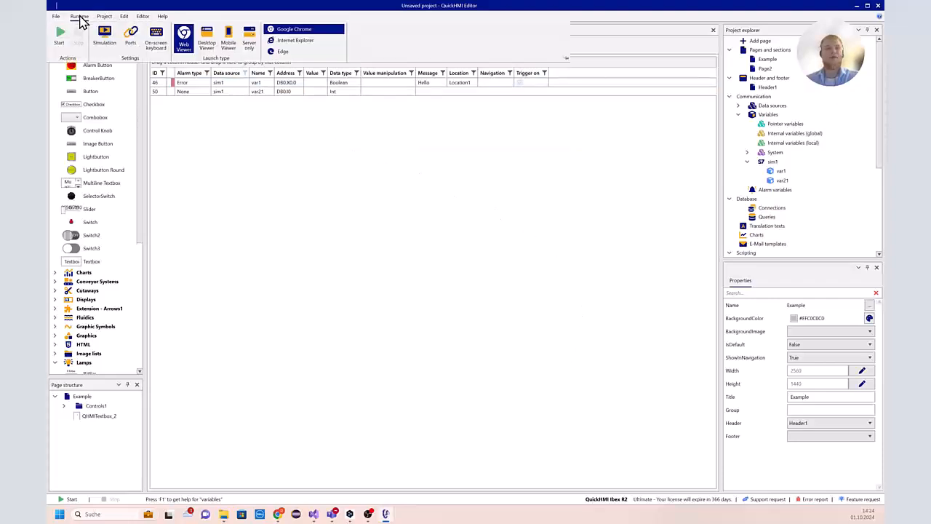
left_click(269, 235)
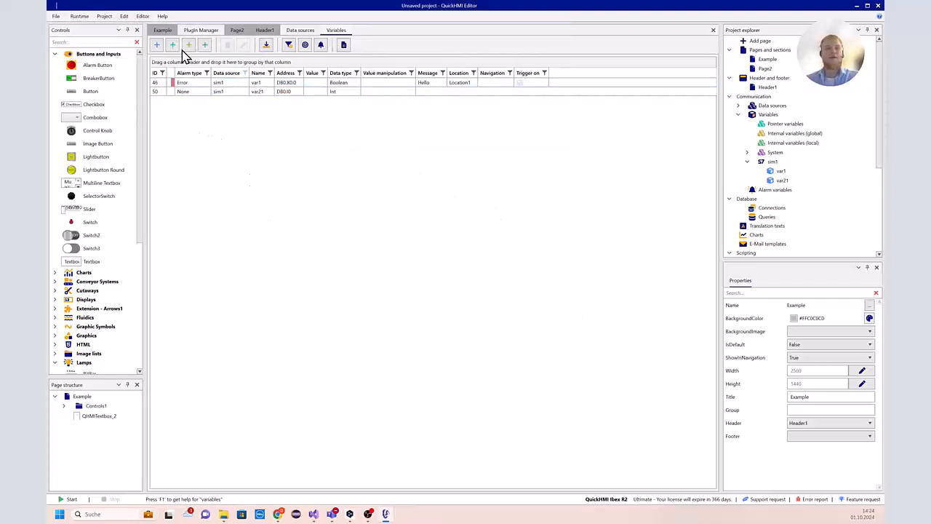
left_click(167, 30)
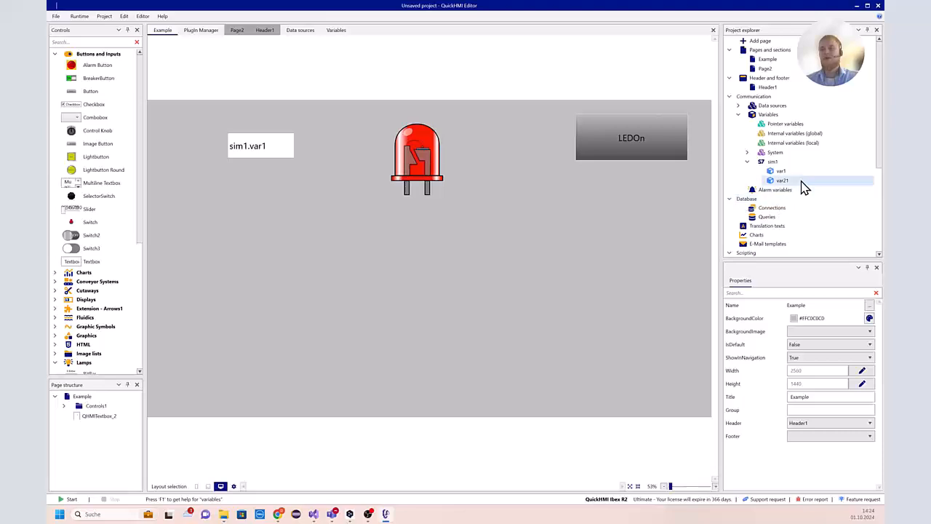
left_click_drag(805, 187, 233, 188)
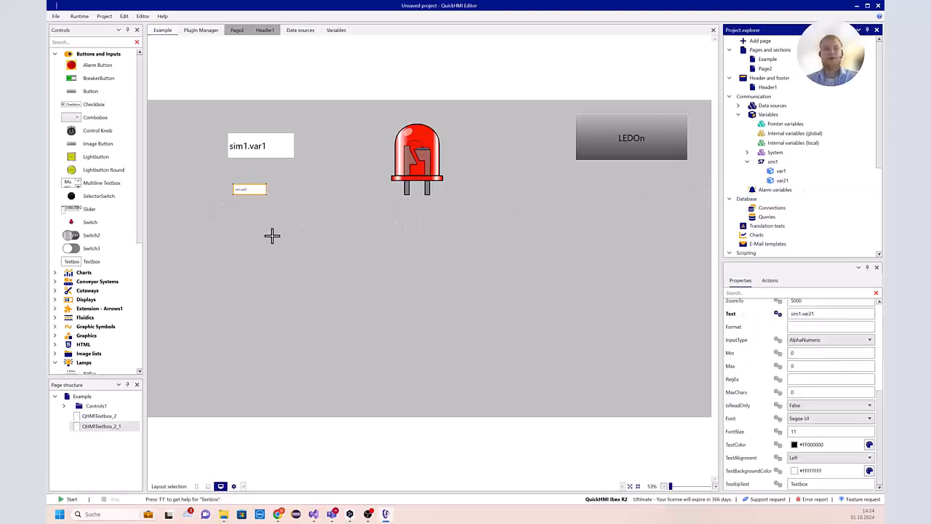
left_click(268, 196)
left_click(262, 192)
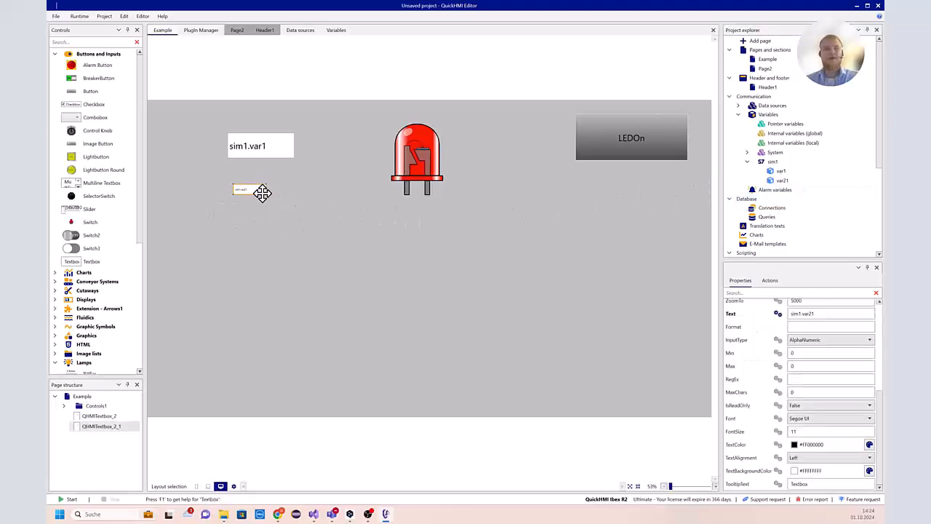
left_click_drag(266, 193, 311, 211)
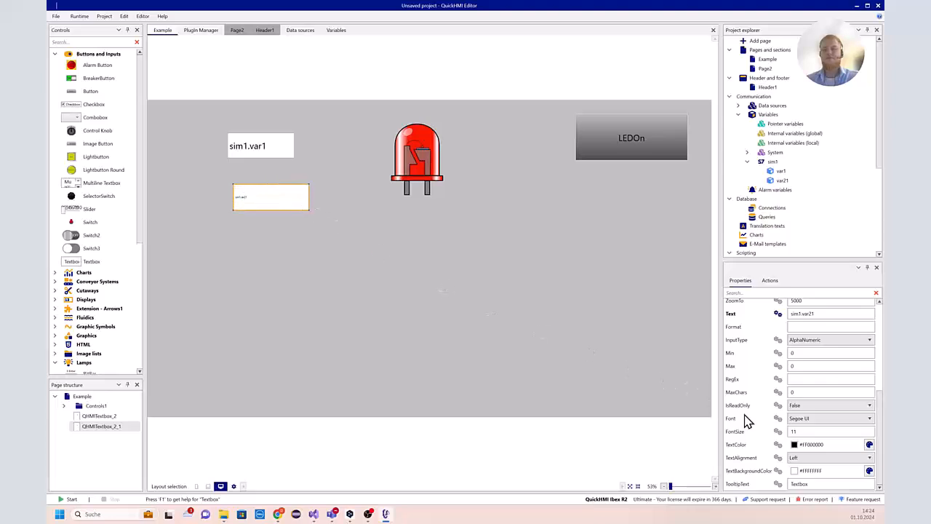
left_click(793, 431)
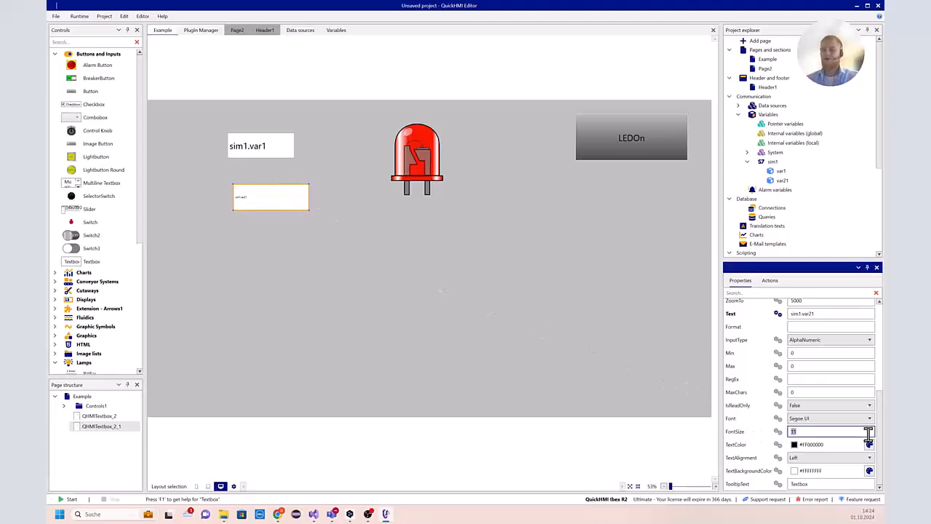
type("40")
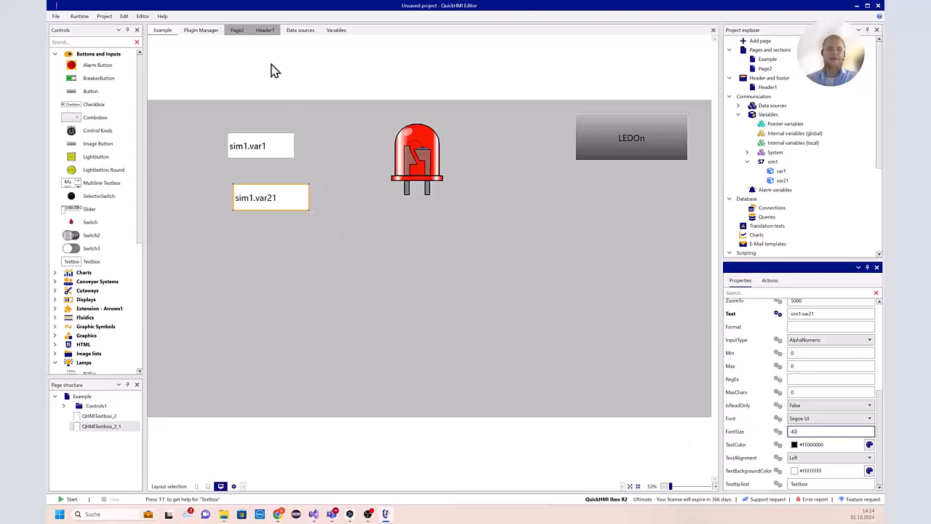
Run the project, set var21 to 500 in the sim1 simulation, then close the simulation and stop the project
left_click(78, 16)
left_click(61, 38)
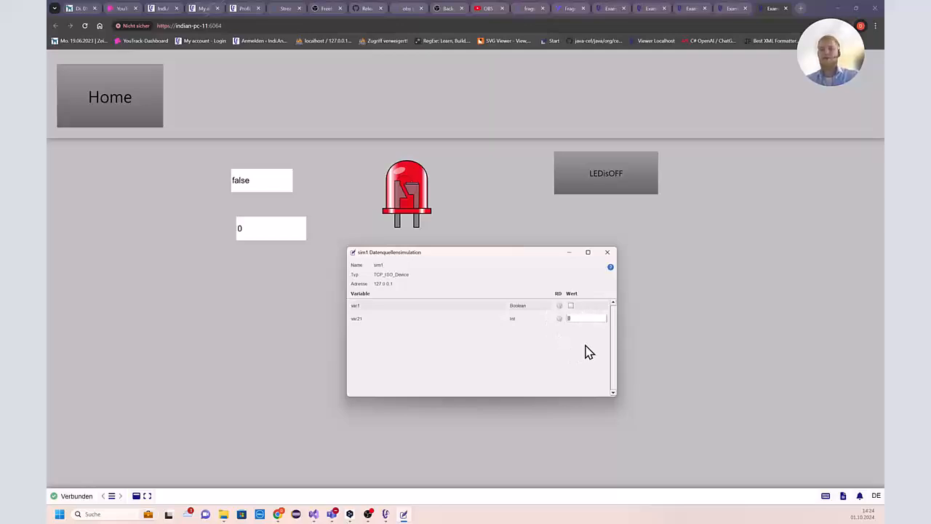
type("0")
key("Return")
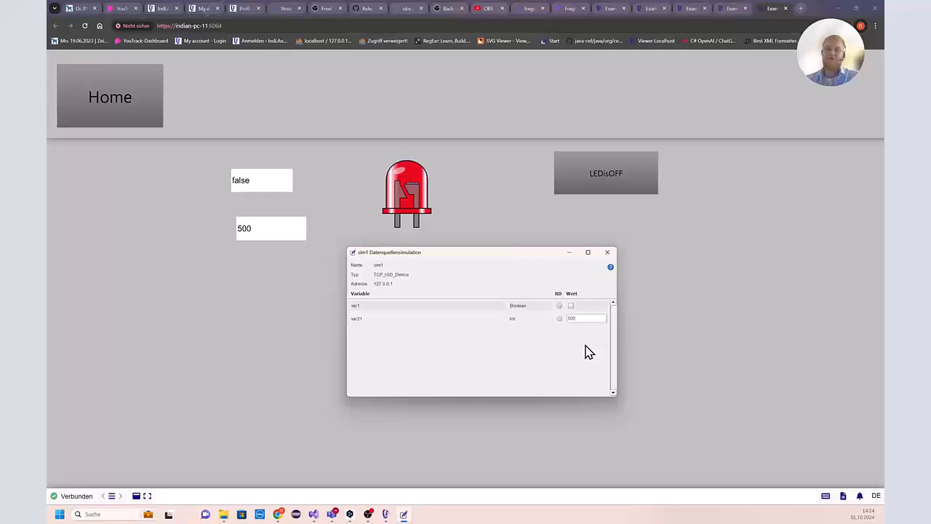
left_click(607, 253)
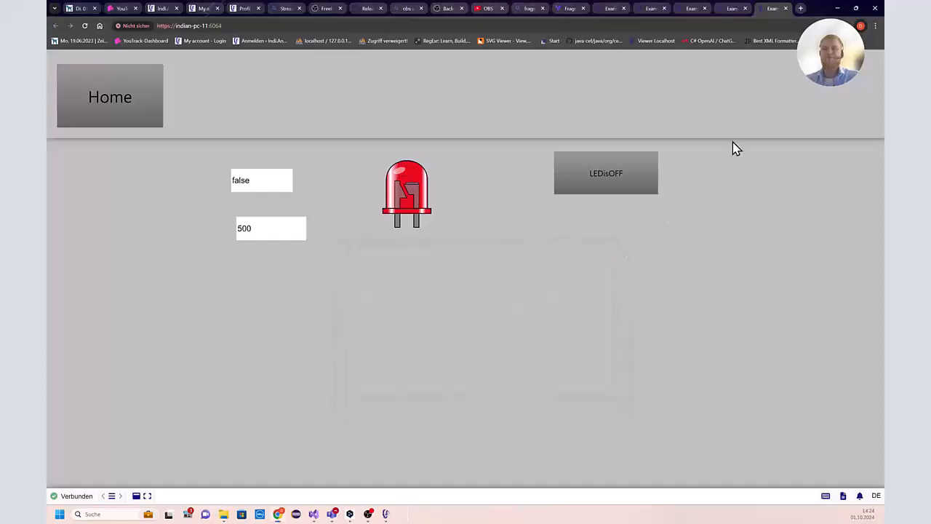
left_click(839, 8)
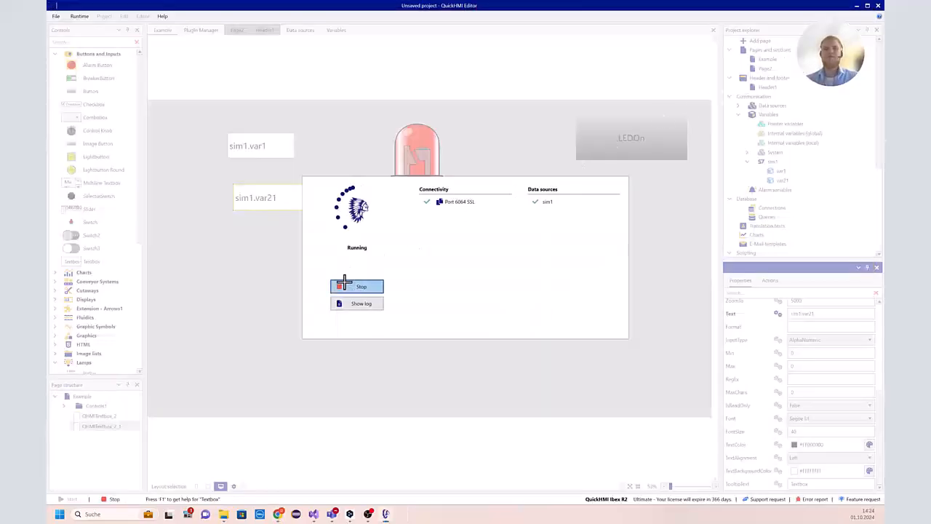
left_click(345, 285)
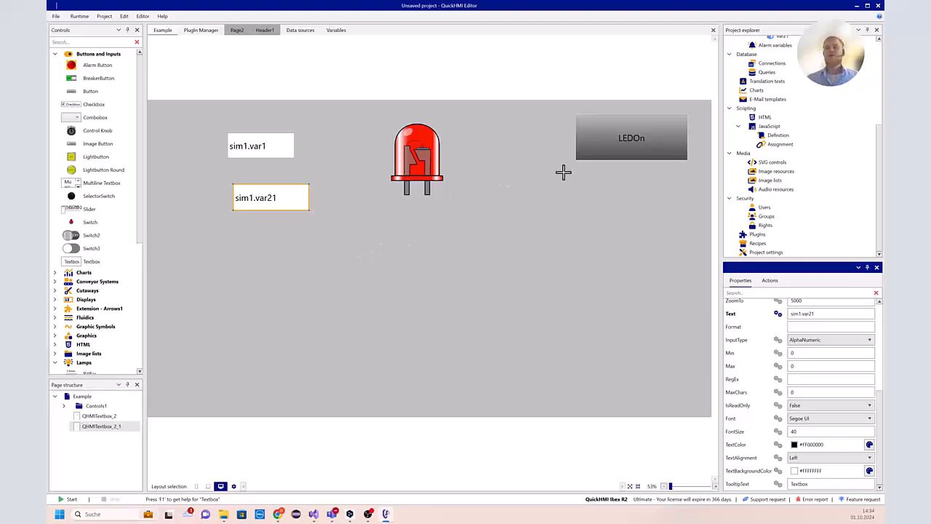
Start a new S7_Compatible data source named s7 and set its compatibility to Symbolic
scroll(780, 180, "up", 5)
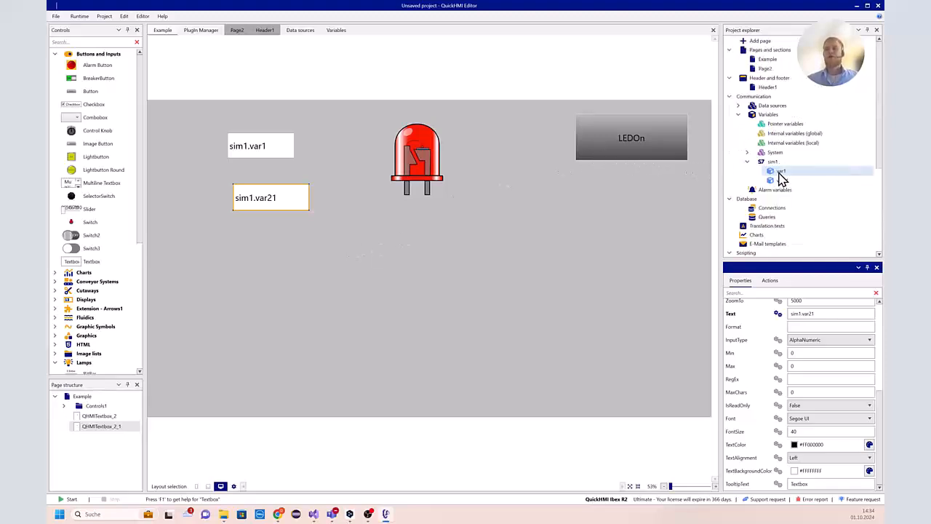
double_click(774, 118)
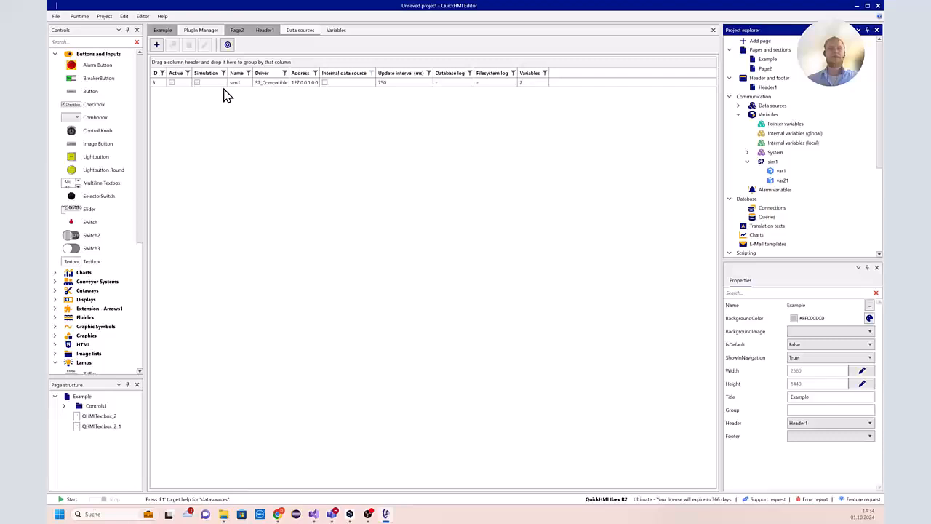
left_click(156, 45)
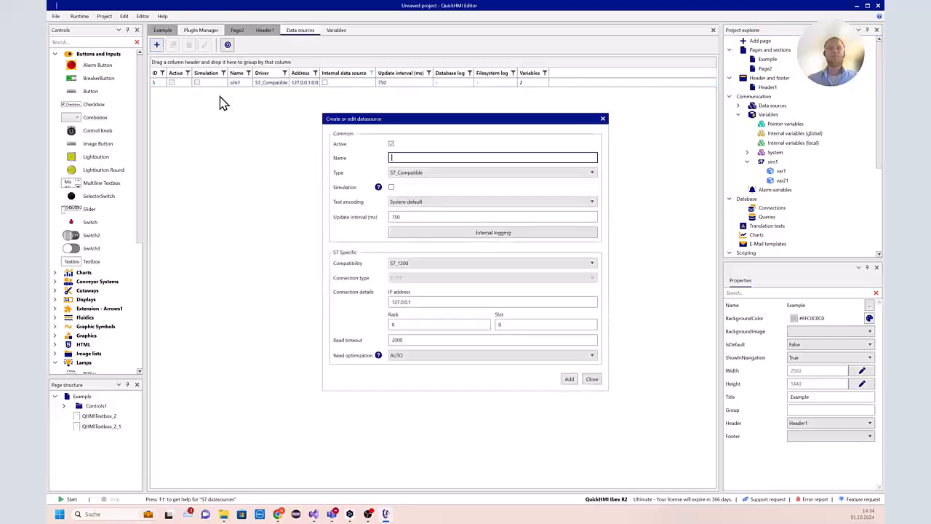
left_click(403, 180)
left_click(401, 181)
left_click(408, 158)
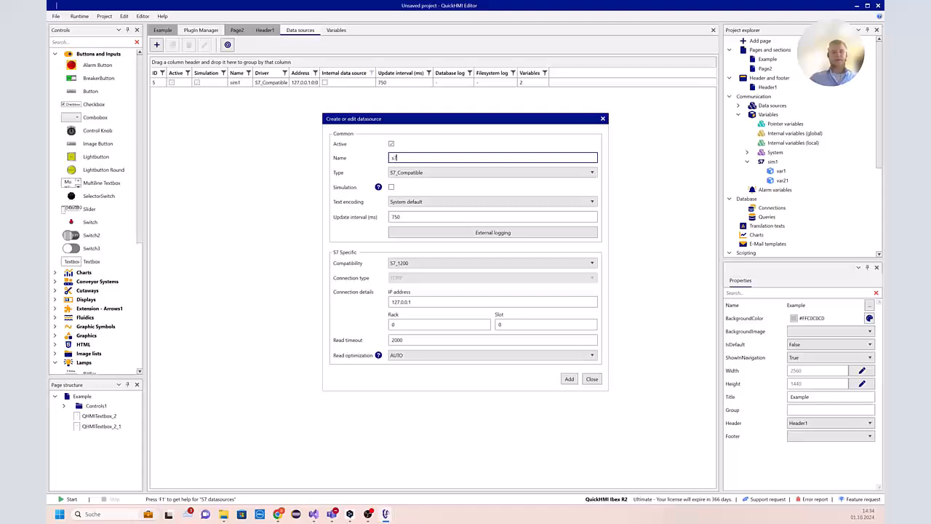
type("s7")
left_click(399, 265)
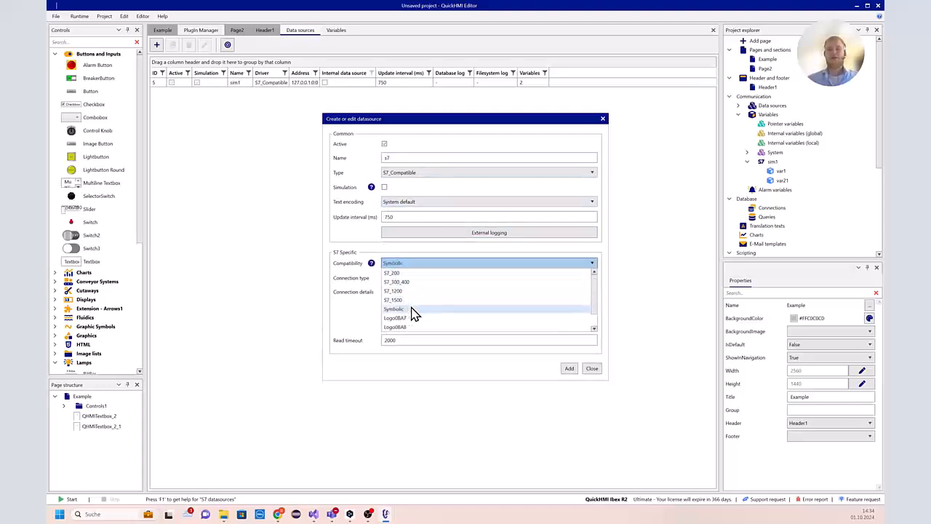
left_click(412, 310)
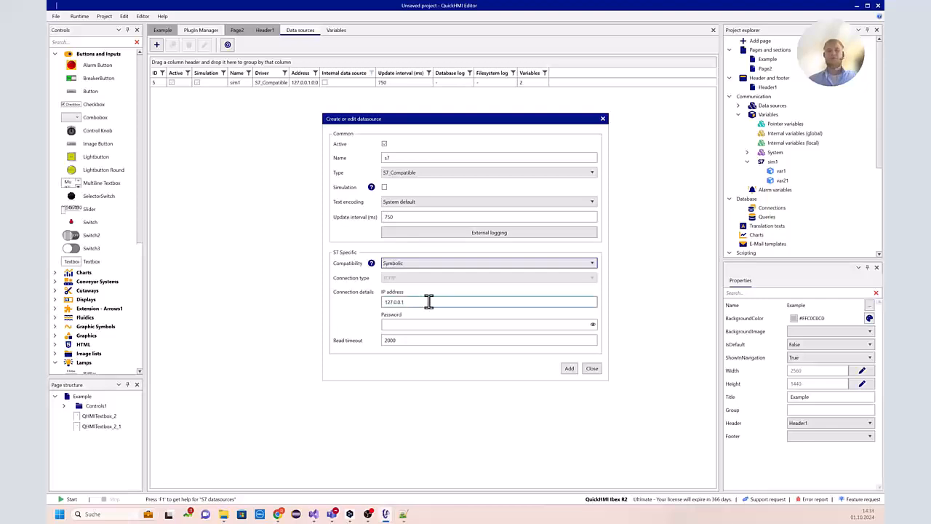
Set the s7 data source's IP address to 192.168.1.10, enter the connection password, and add the data source
left_click_drag(429, 302, 323, 301)
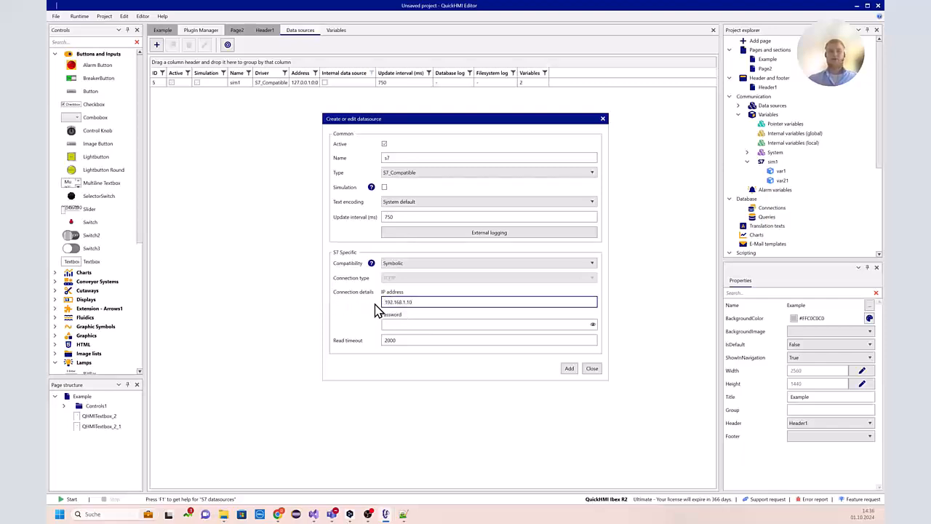
left_click(407, 323)
key("ctrl+v")
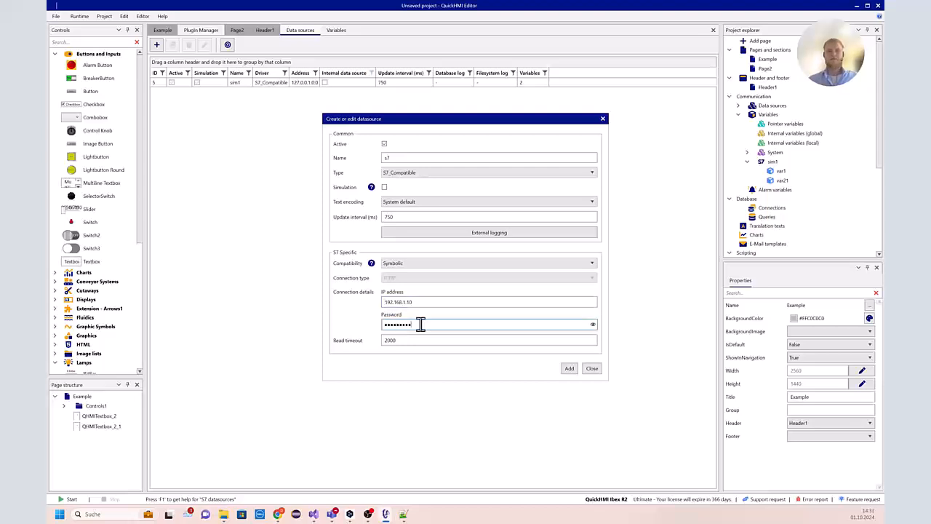
left_click_drag(420, 324, 380, 327)
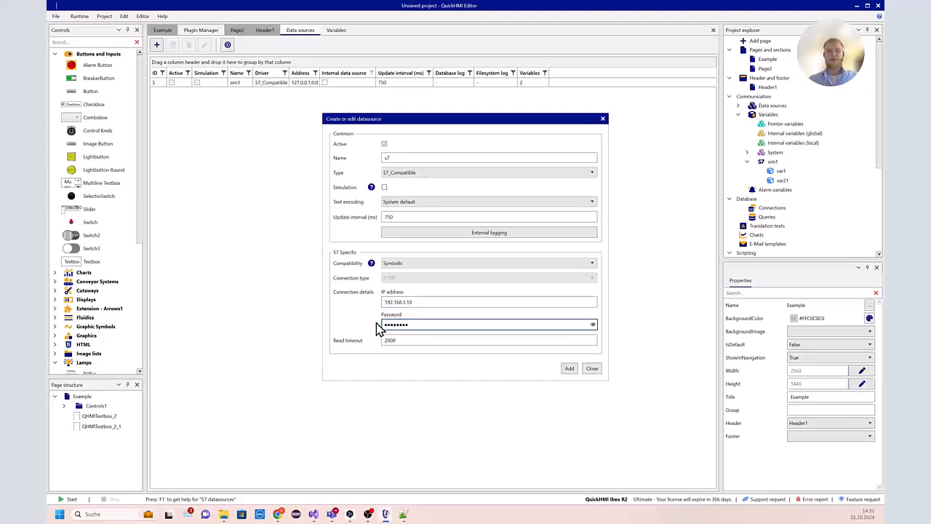
left_click(570, 368)
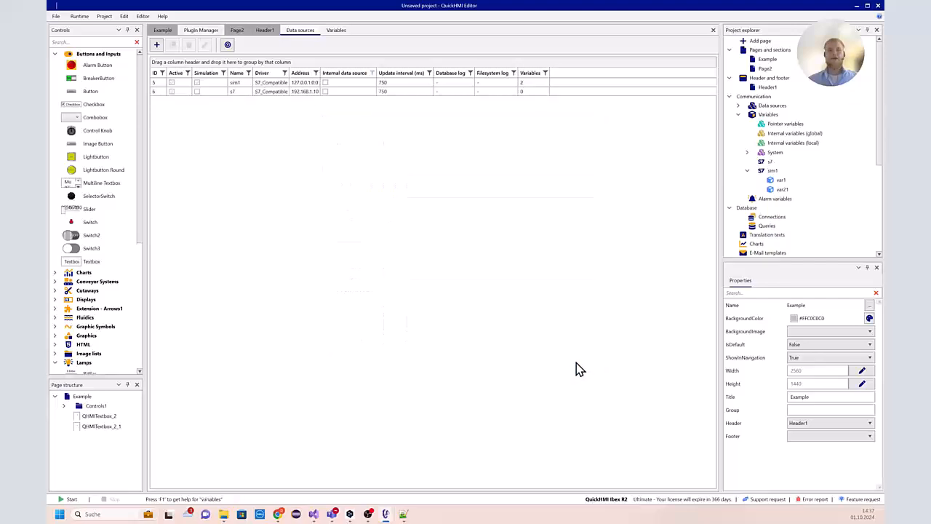
Browse the s7 data source from the variables list and import ByteValue from Datenbaustein_1
left_click(346, 32)
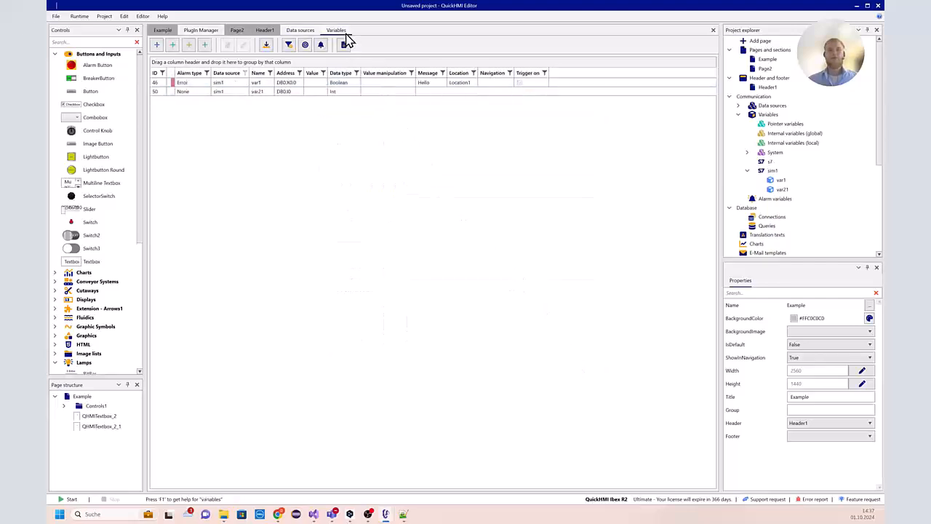
left_click(267, 46)
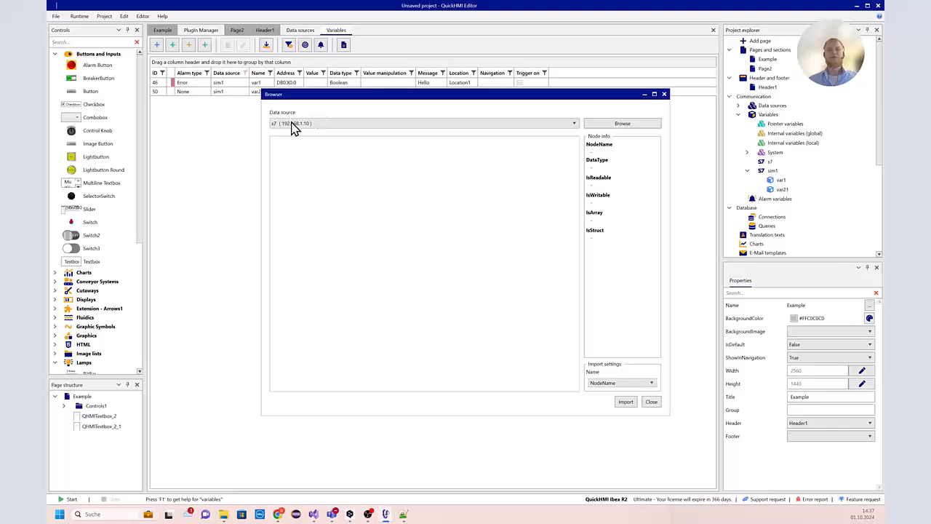
left_click(627, 125)
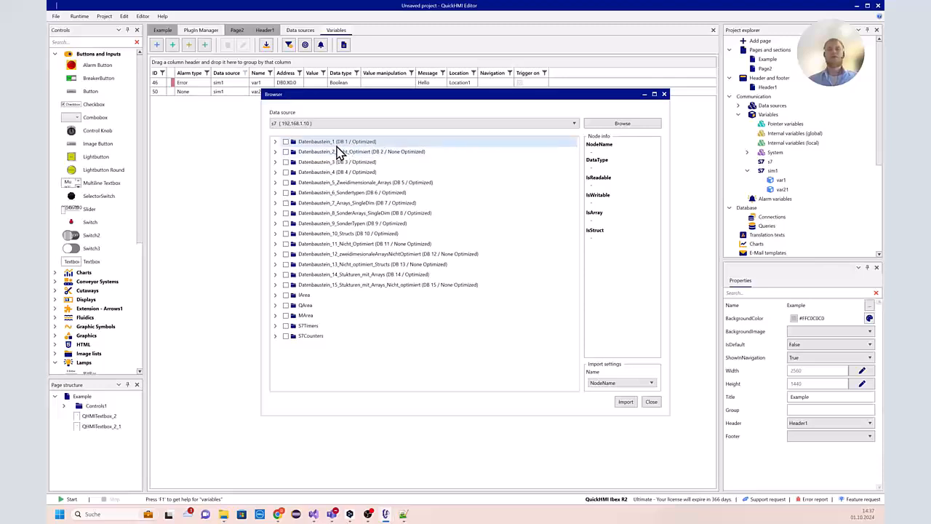
left_click(275, 142)
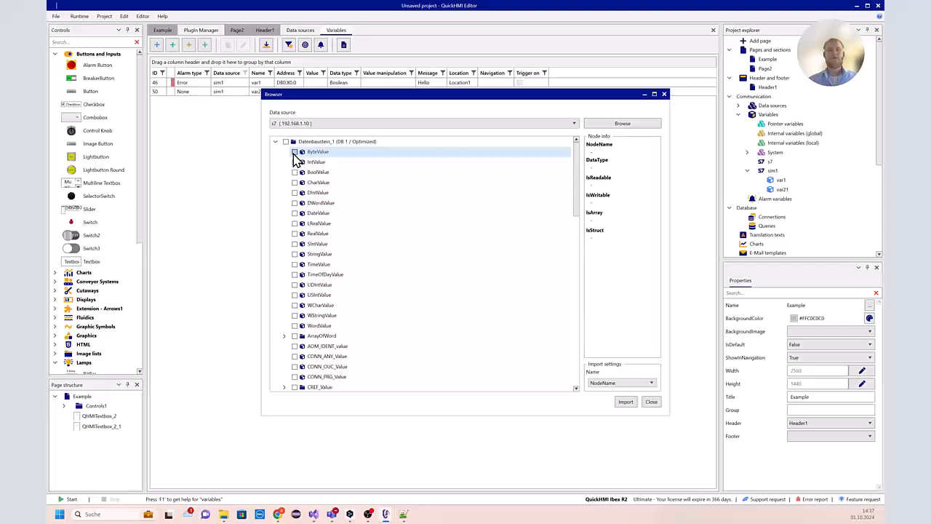
left_click(295, 152)
left_click(627, 403)
left_click(532, 272)
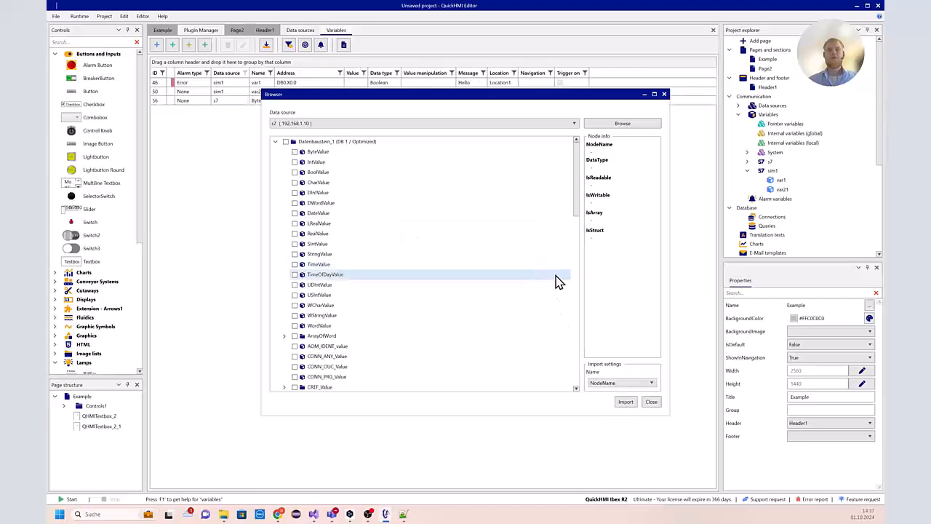
left_click(664, 94)
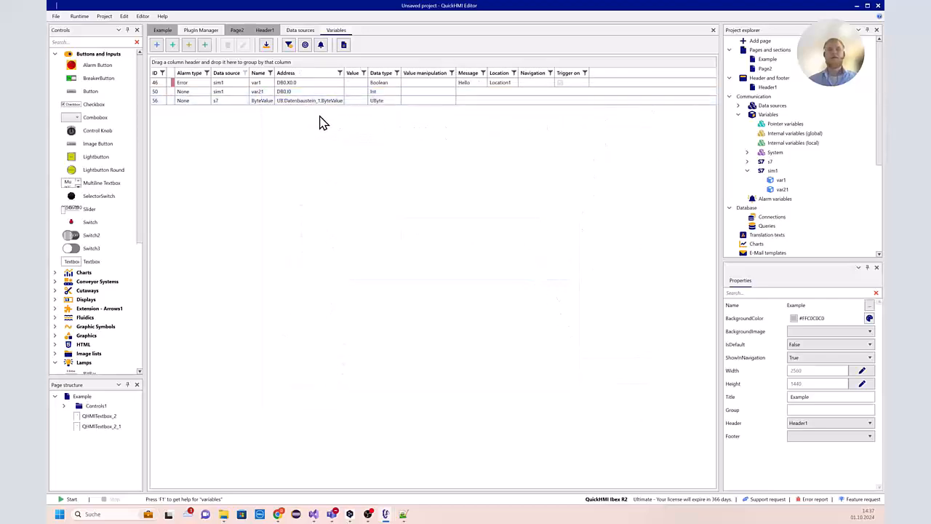
Review the imported ByteValue variable's settings without changing them, and return to the Example page
double_click(275, 103)
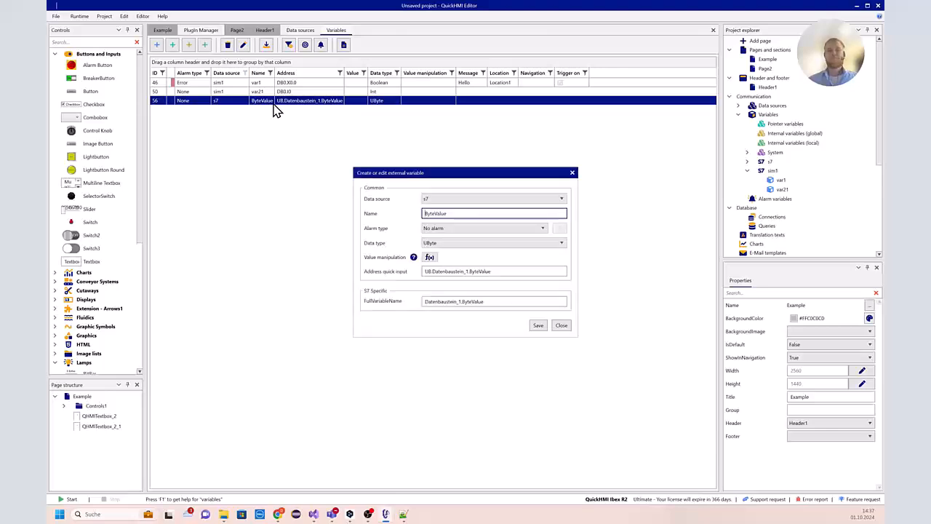
left_click(567, 327)
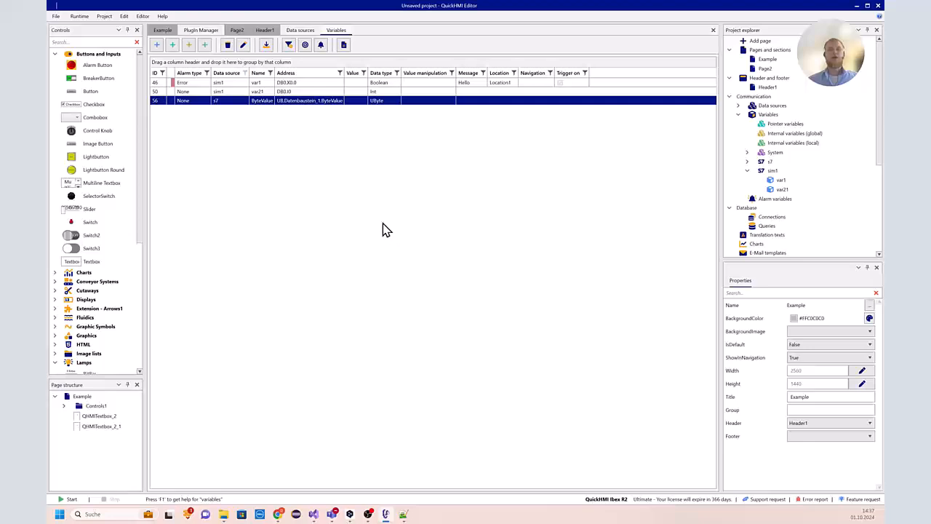
left_click(167, 31)
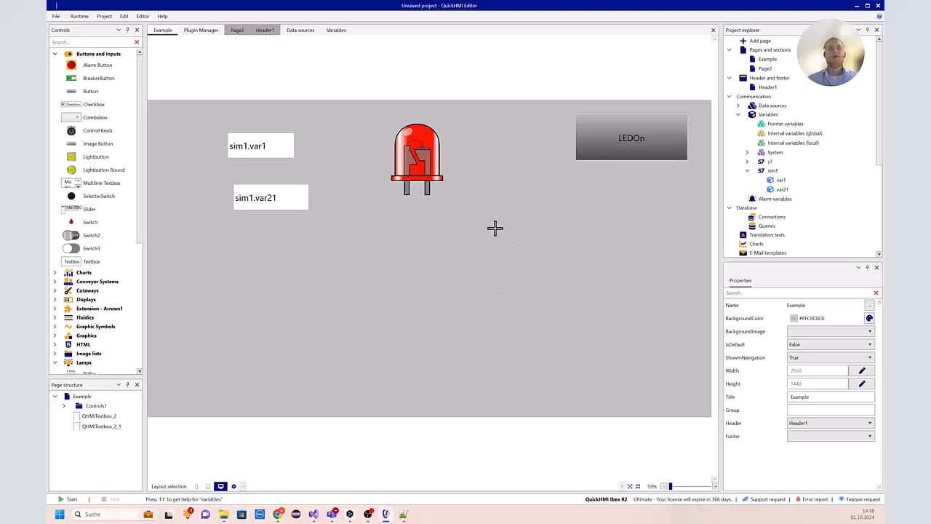
Save the project as example in the Downloads folder
left_click(56, 16)
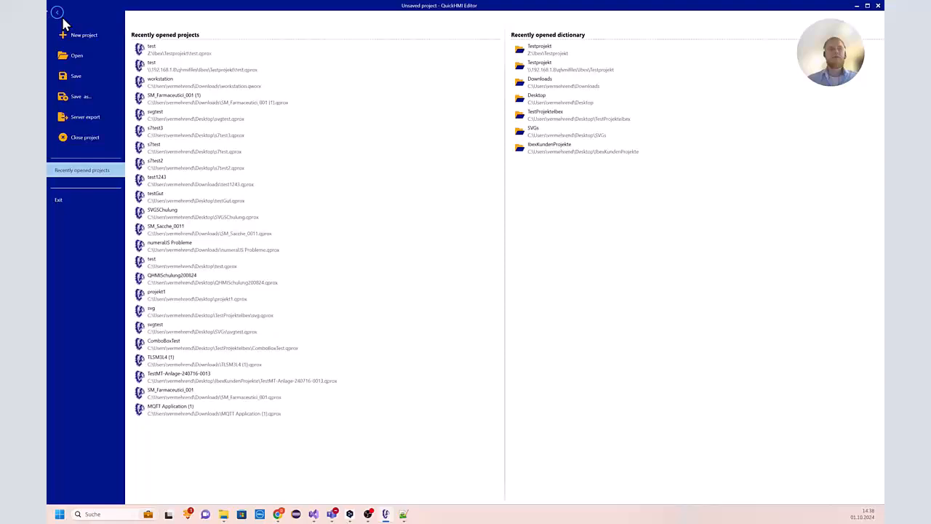
left_click(84, 126)
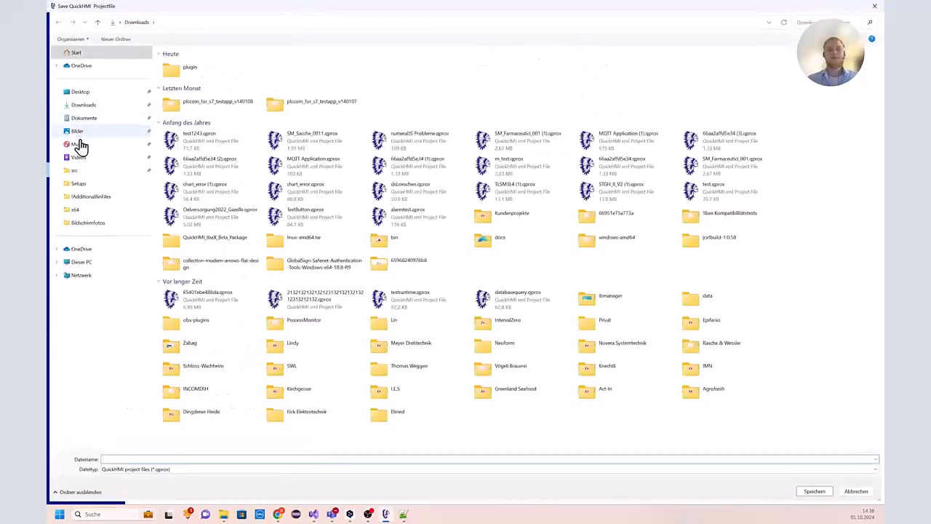
type("mple")
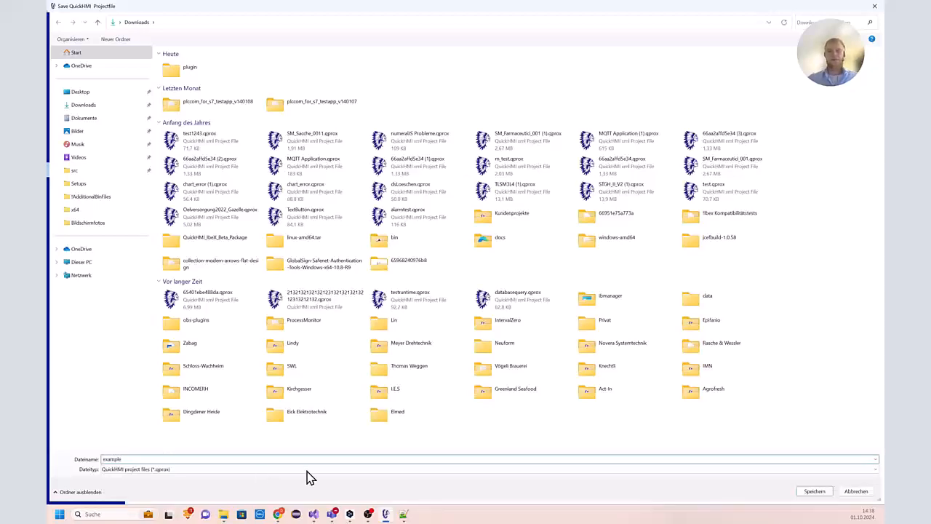
left_click(810, 495)
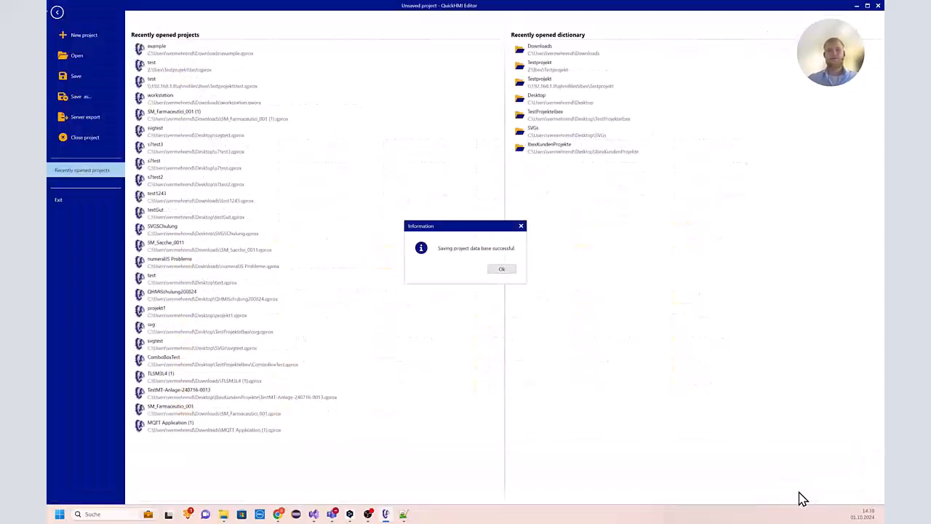
left_click(501, 273)
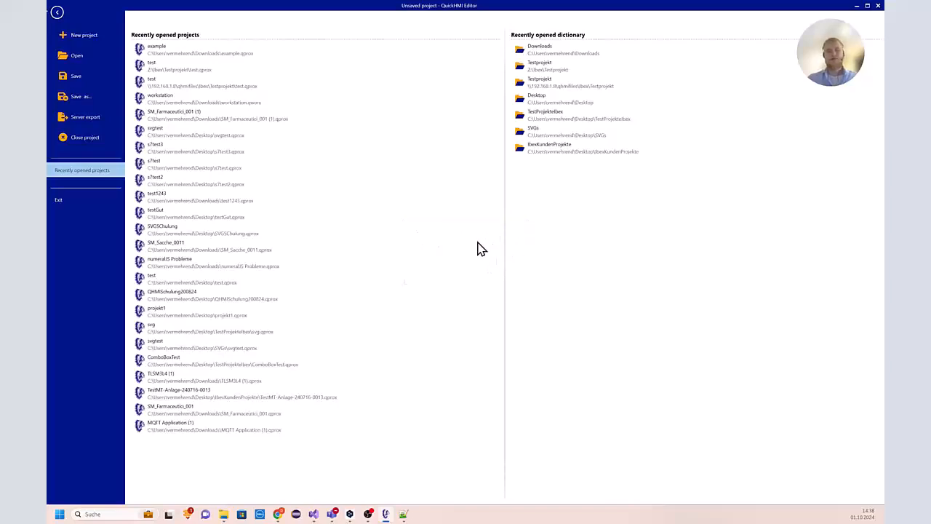
Create a server export of the project as example.qexp in the Dokumente folder
left_click(96, 118)
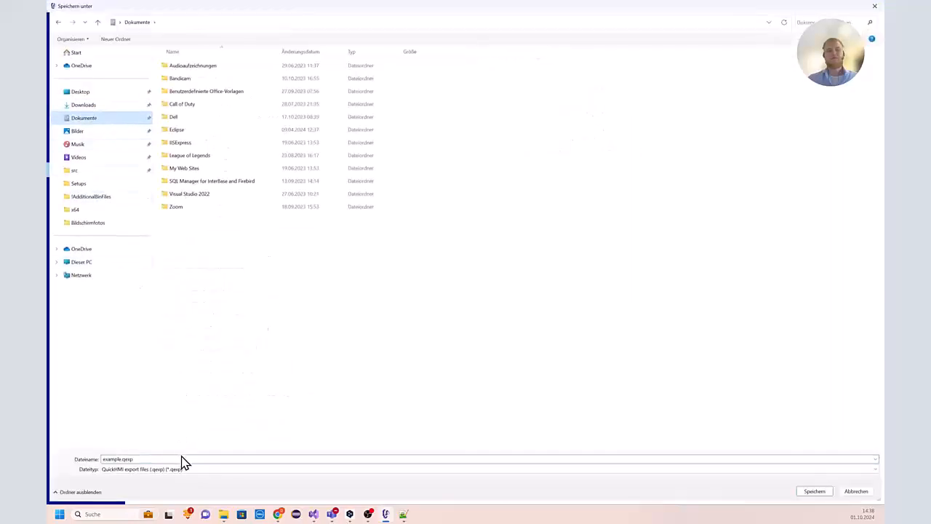
left_click(823, 492)
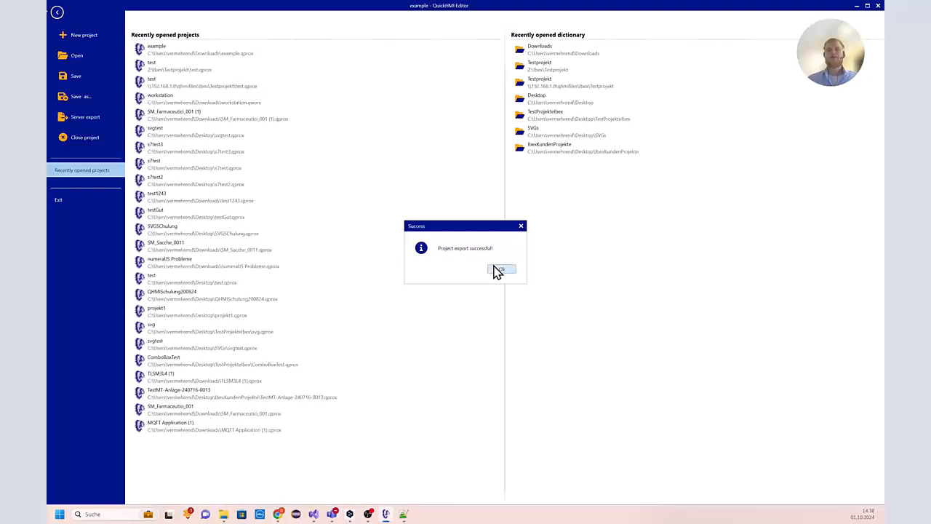
left_click(500, 270)
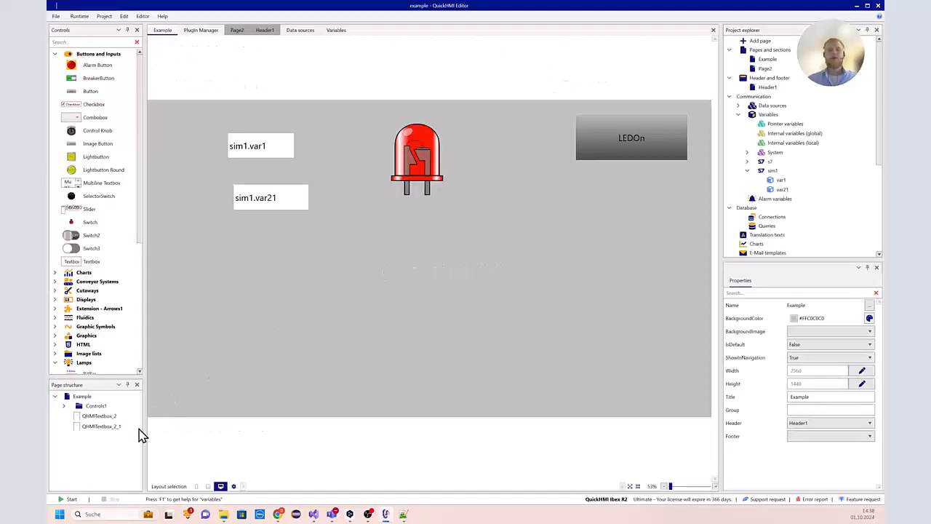
Launch the QuickHMI Runtime Manager (IbeX) and position its window fully on screen over the editor
left_click(107, 515)
type("run")
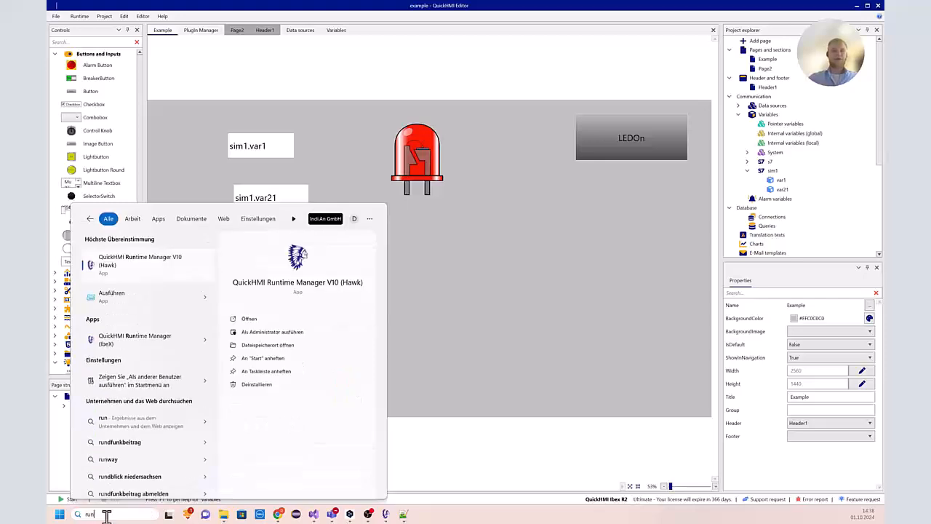
key("Down")
key("Down")
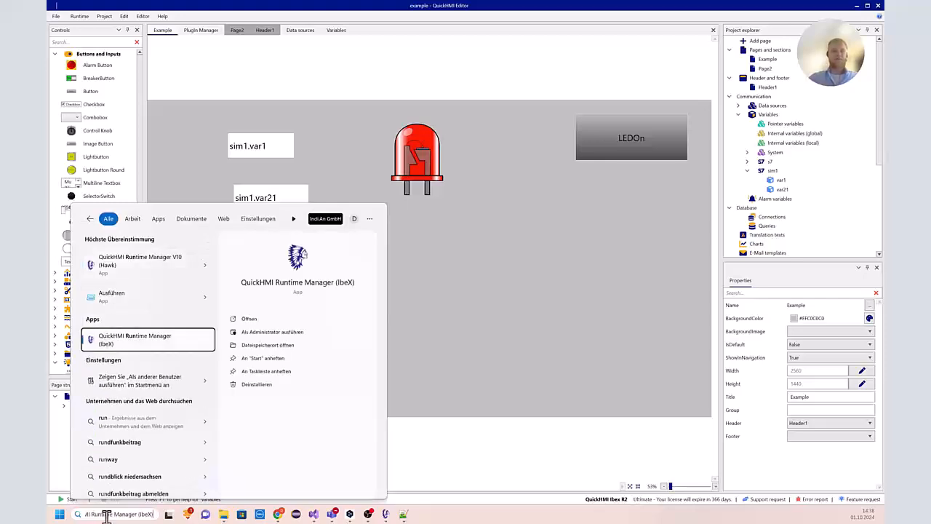
key("Return")
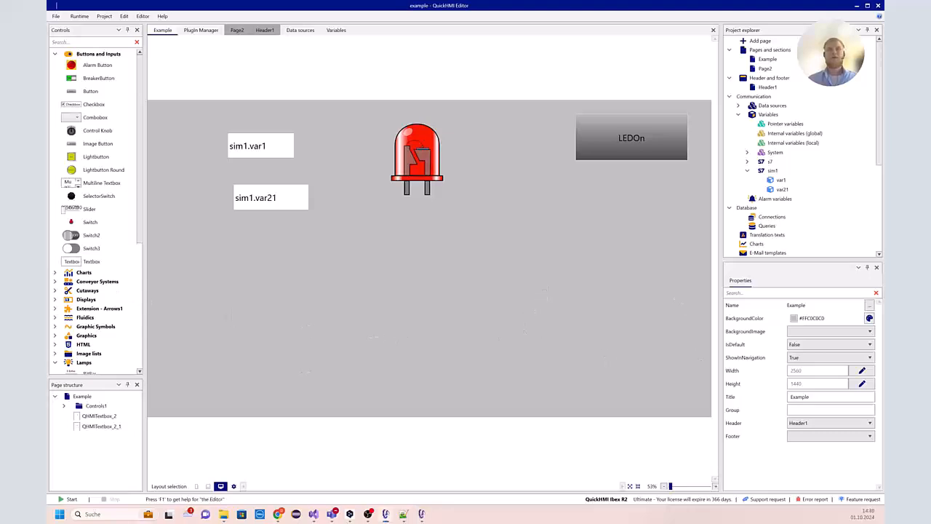
left_click_drag(0, 121, 400, 122)
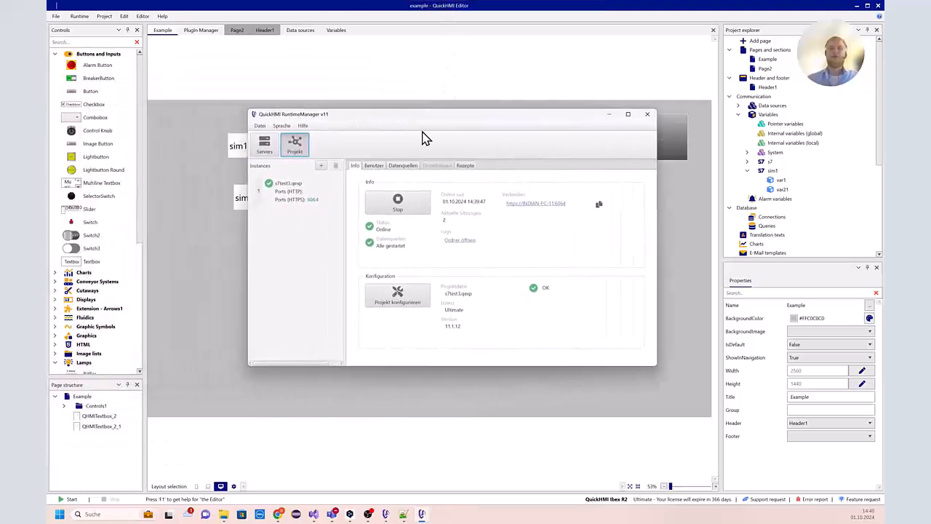
Stop the s7test3.qexp instance and try to replace its project file with example.qexp
left_click(407, 209)
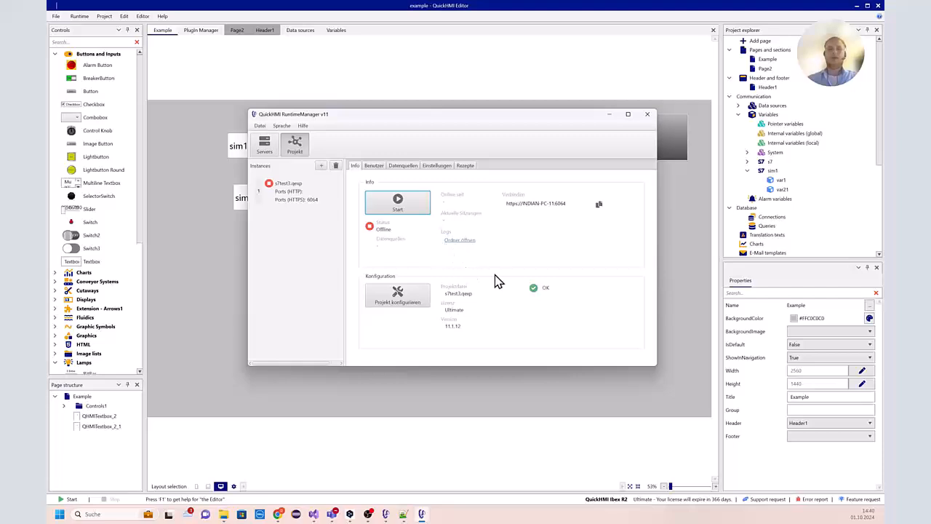
left_click(399, 300)
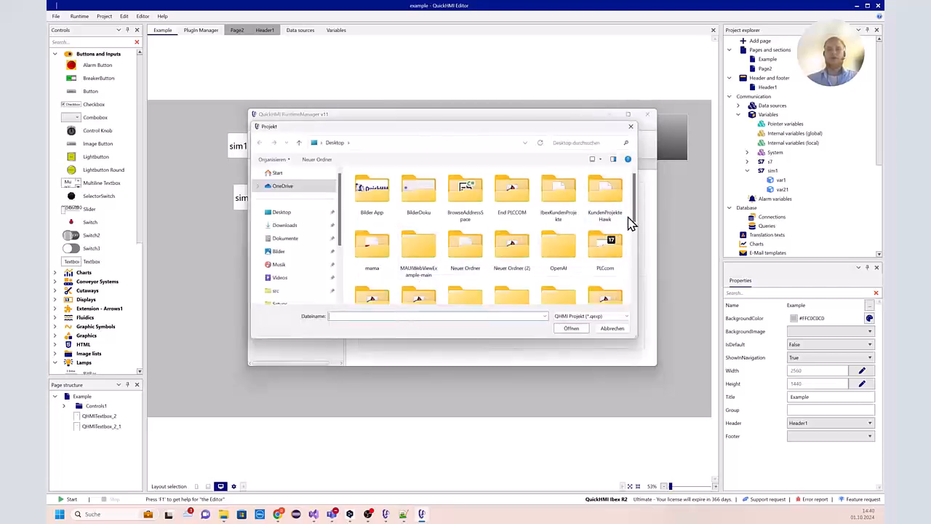
left_click_drag(633, 210, 630, 293)
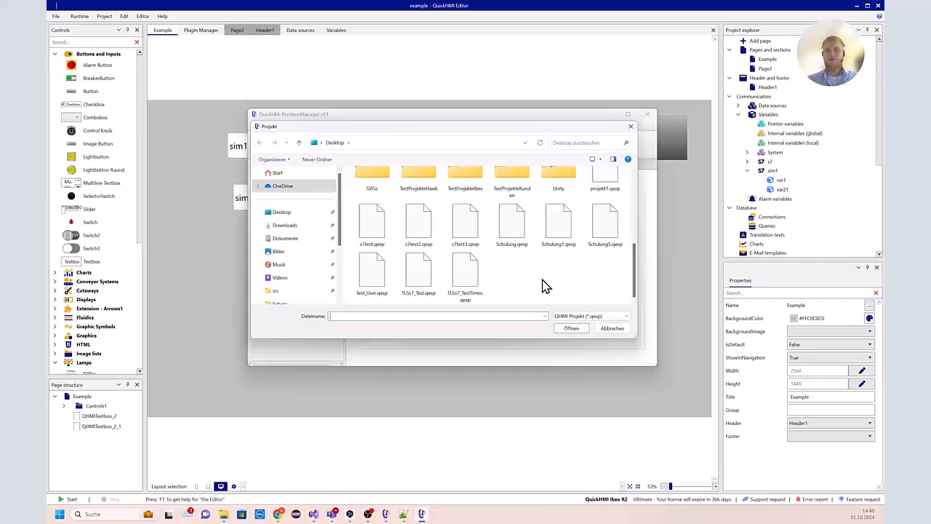
left_click(484, 426)
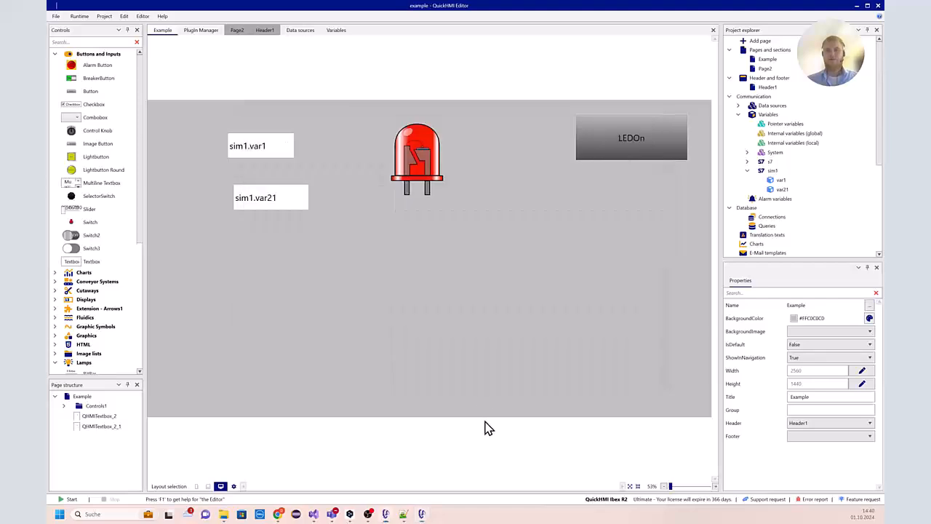
left_click(422, 514)
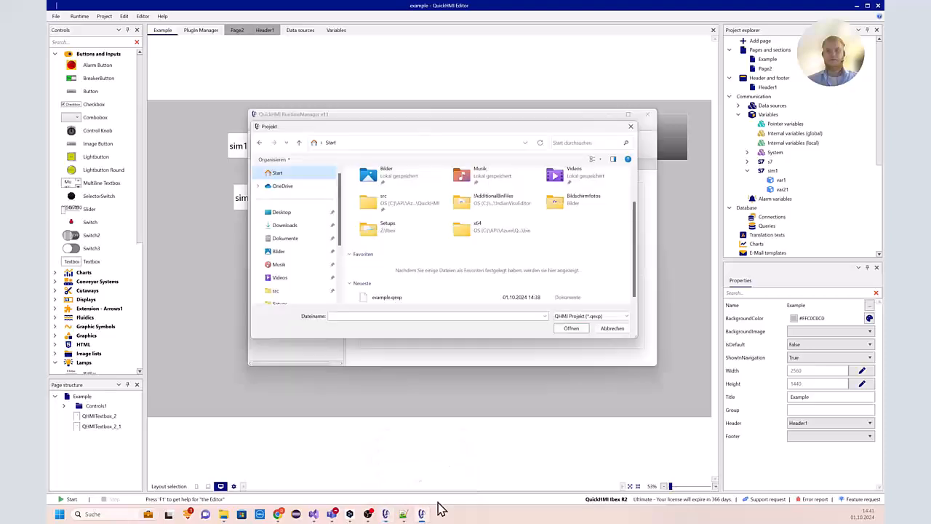
left_click(388, 299)
left_click(573, 329)
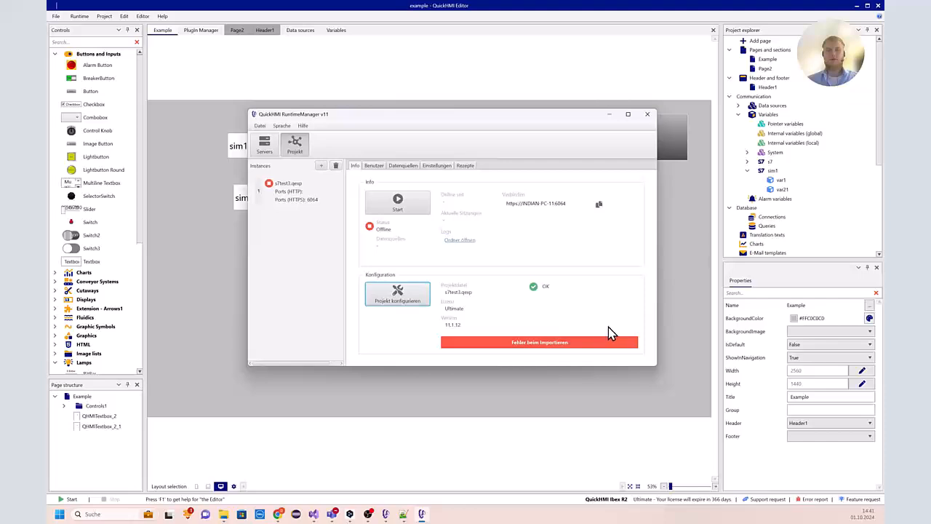
key("space")
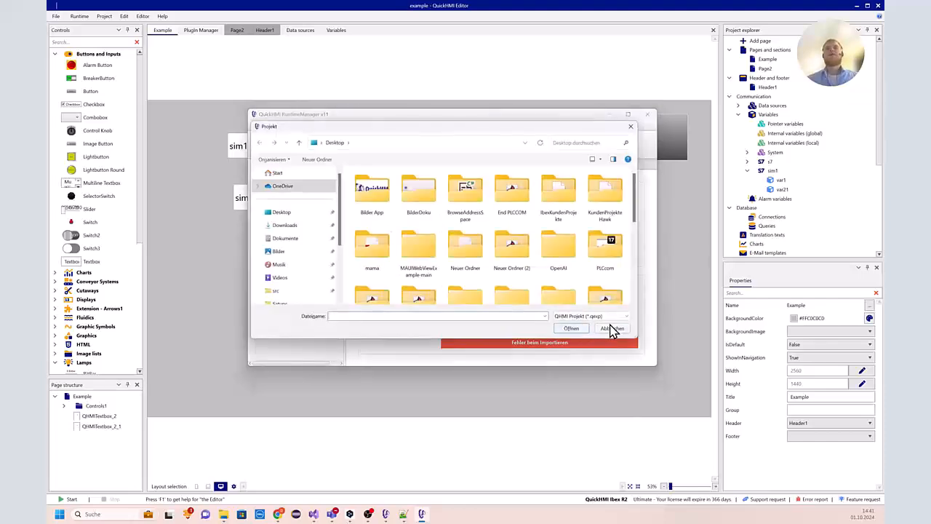
left_click(613, 328)
left_click(621, 434)
Start the example.qexp instance in the RuntimeManager and open its HTTPS link in the browser
left_click(422, 513)
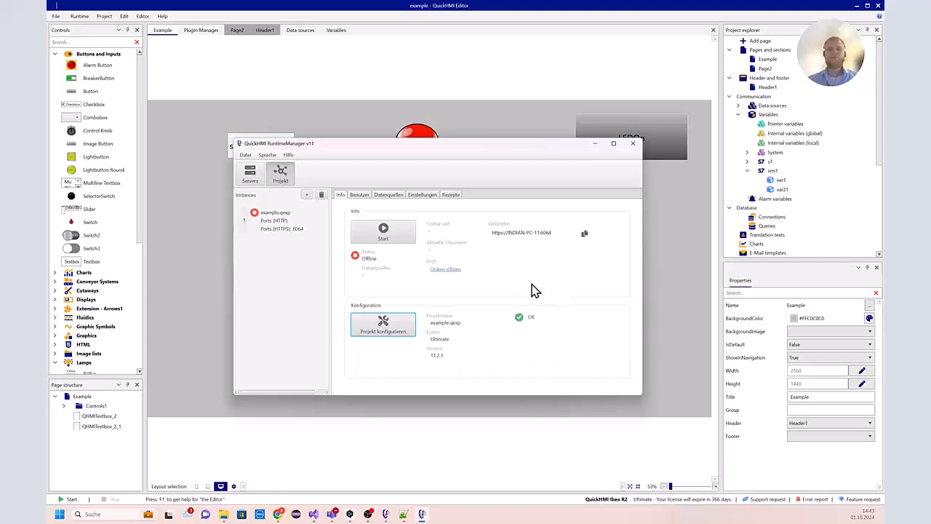
left_click(398, 238)
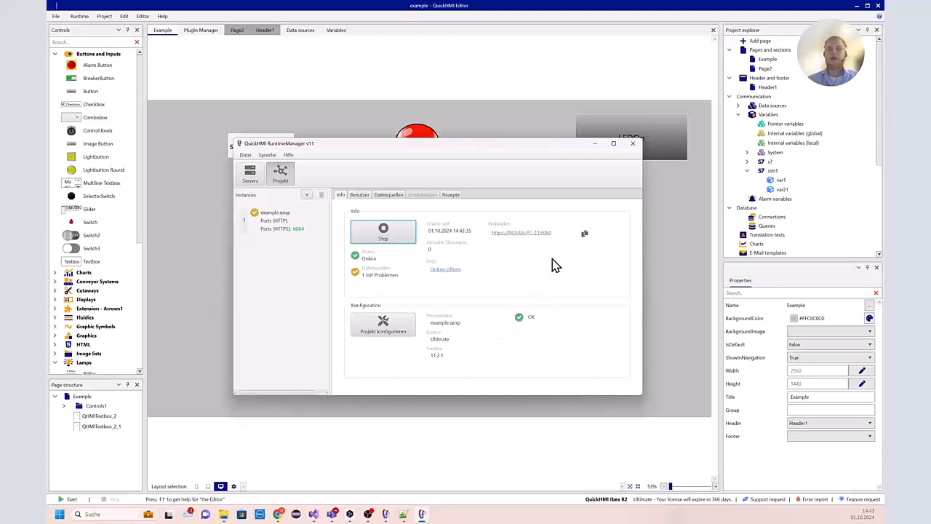
left_click(515, 234)
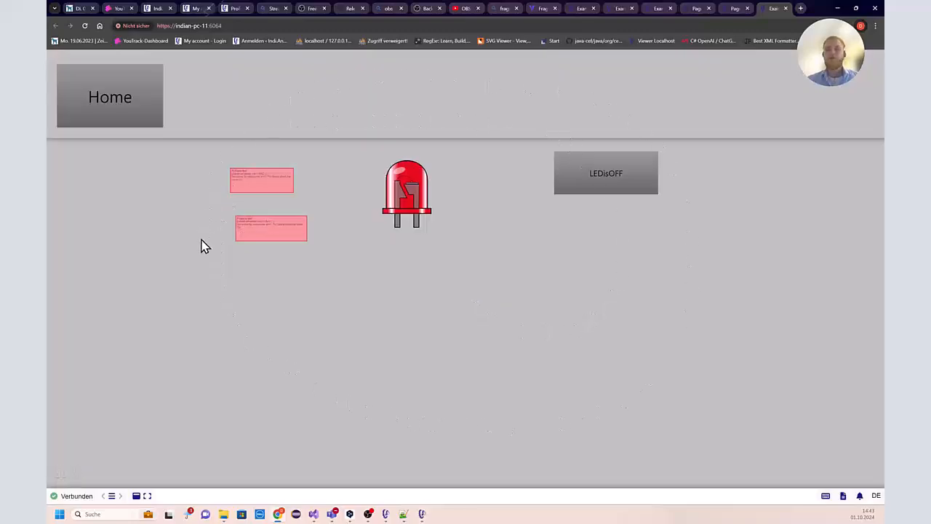
Close the RuntimeManager and switch from the browser back to the QuickHMI Editor
left_click(423, 514)
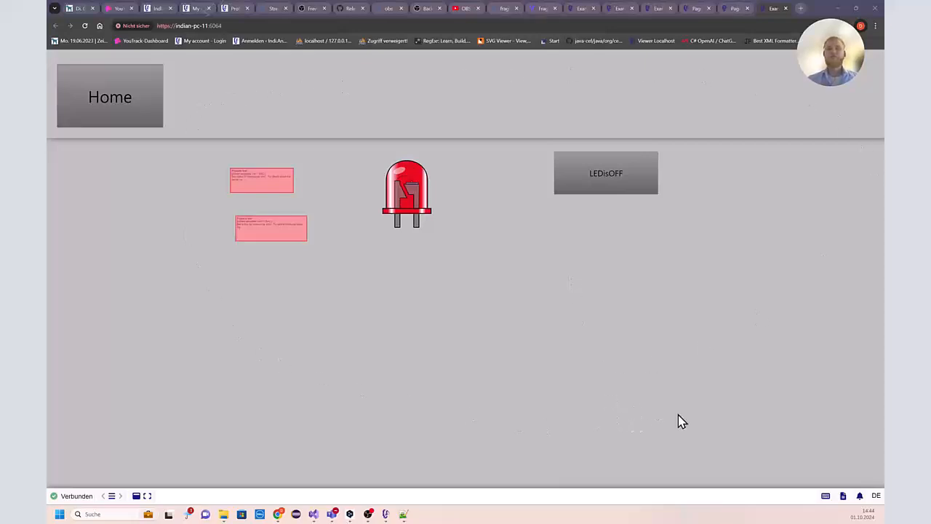
left_click(385, 514)
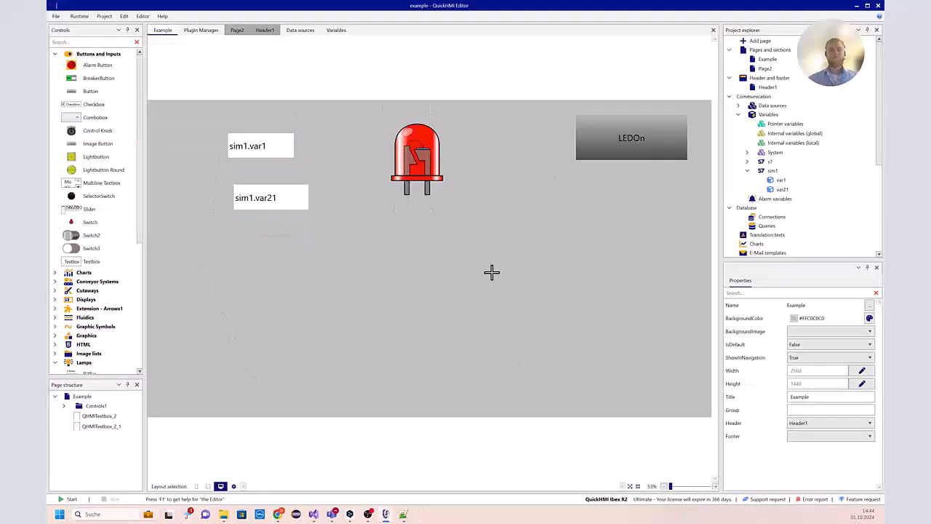